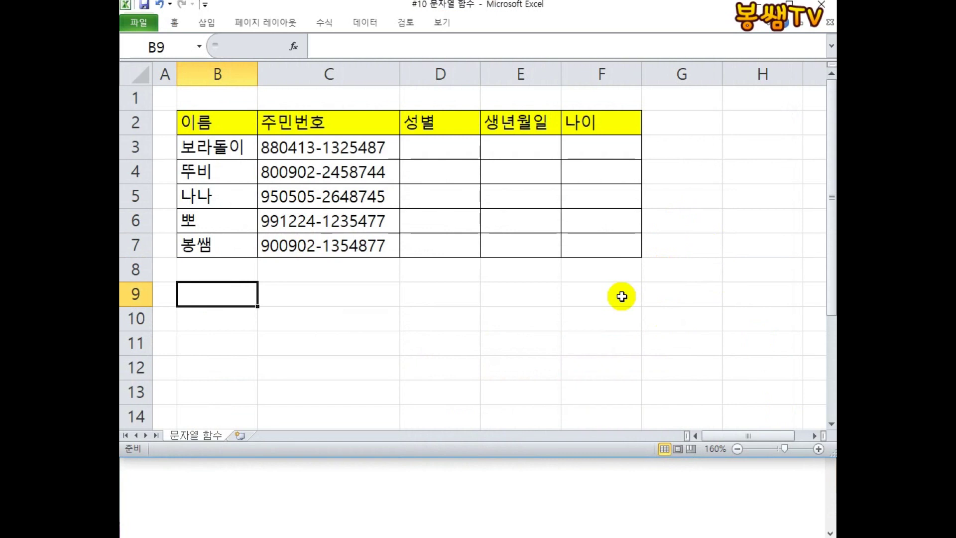
# Enter the function labels LEFT, MID and RIGHT in cells B9 to B11 below the table.
pyautogui.write('ㄷ')
pyautogui.press('BackSpace')
pyautogui.press('Hangul')
pyautogui.write('LEFT')
pyautogui.press('Return')
pyautogui.write('MID')
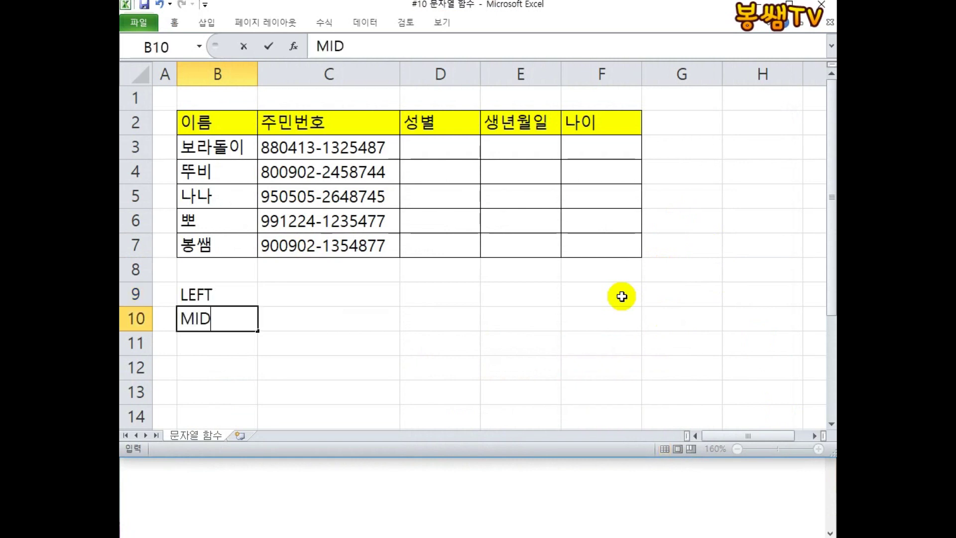
pyautogui.press('Return')
pyautogui.write('RIGHT')
pyautogui.press('Return')
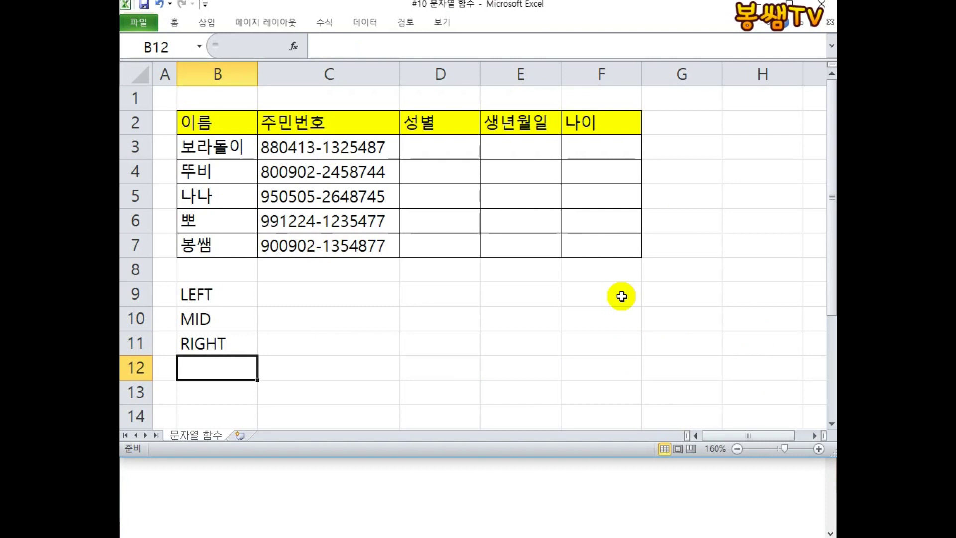
# Enter the sample text "우리나라 대한민국 봉쌤" in cell C13 and widen column C to fit it.
pyautogui.scroll(-2, 378, 309)
pyautogui.click(316, 248)
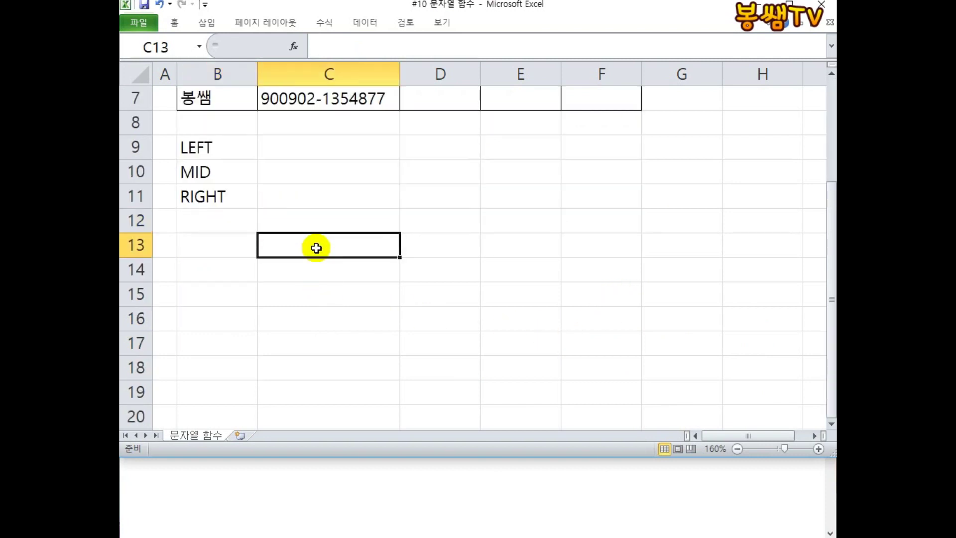
pyautogui.write('우리나라 ')
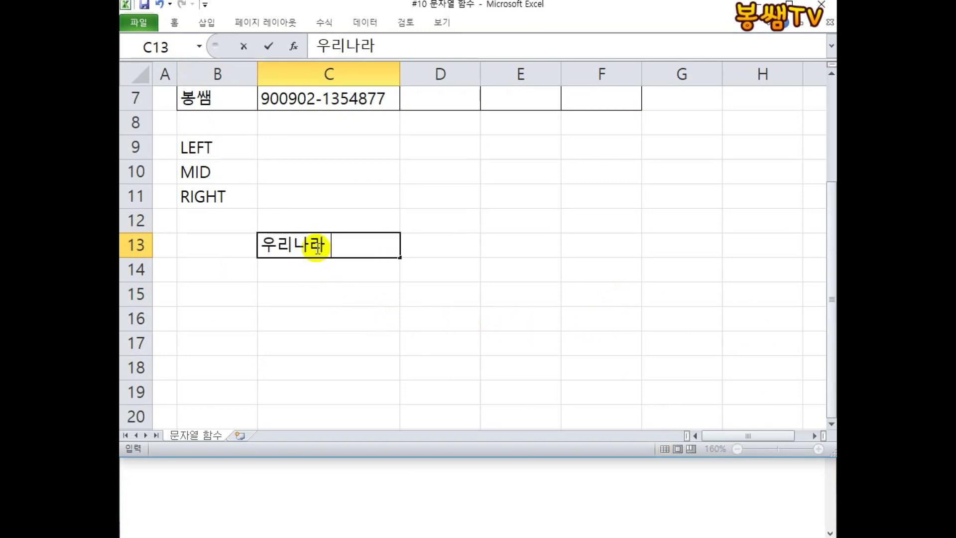
pyautogui.write('대한민국')
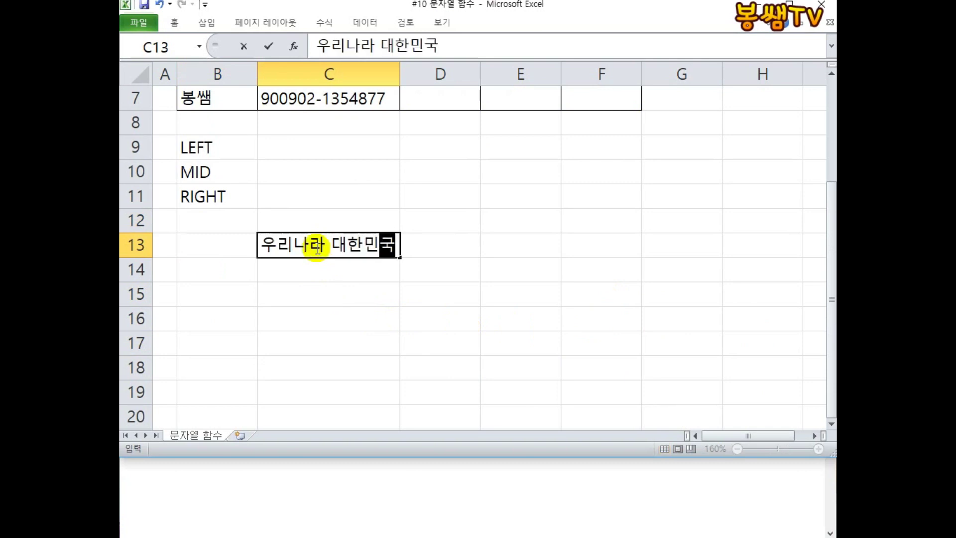
pyautogui.write(' 봉쌤')
pyautogui.press('Return')
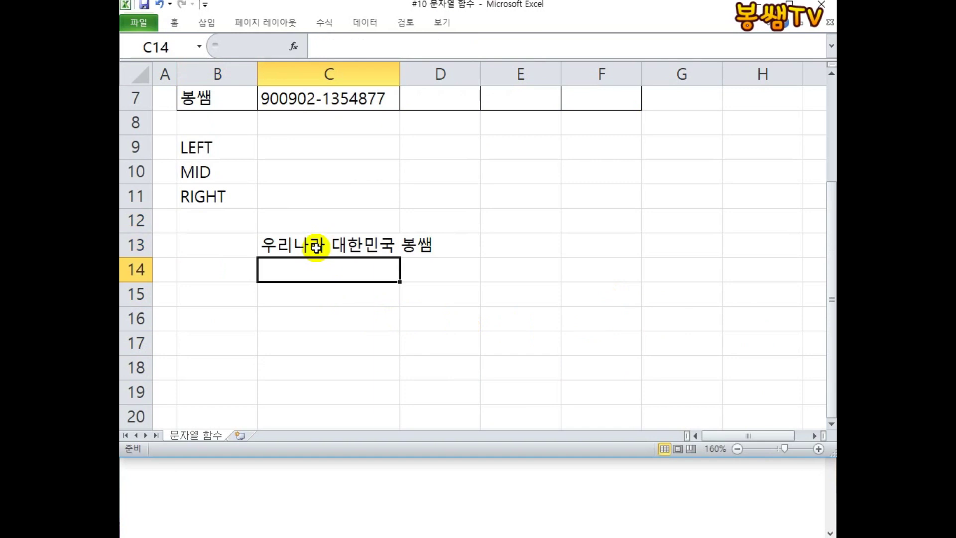
pyautogui.moveTo(398, 78); pyautogui.dragTo(452, 82)
pyautogui.click(443, 202)
pyautogui.click(314, 311)
# Extract the first three characters of the sample text in cell C9 with the formula =LEFT(C13,3).
pyautogui.click(323, 155)
pyautogui.write('=LEFT(')
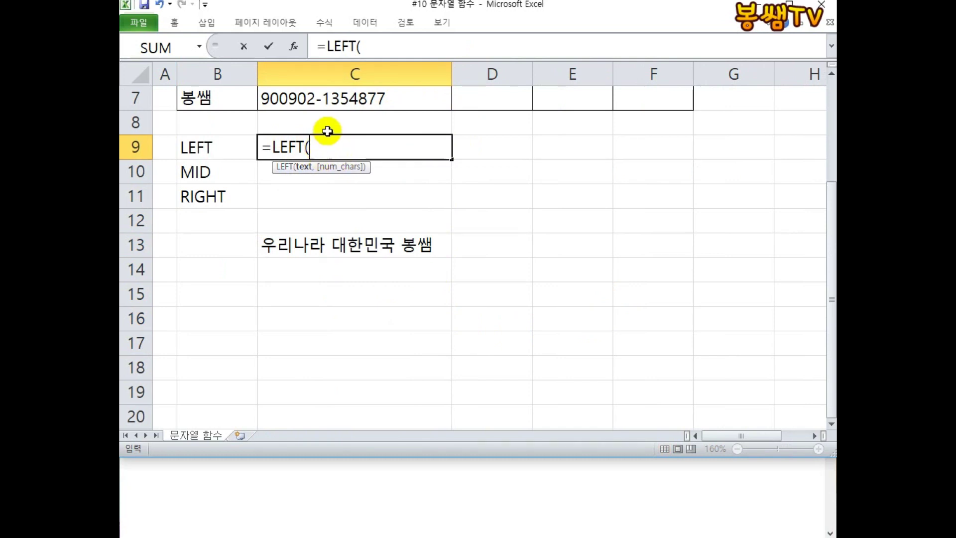
pyautogui.click(305, 245)
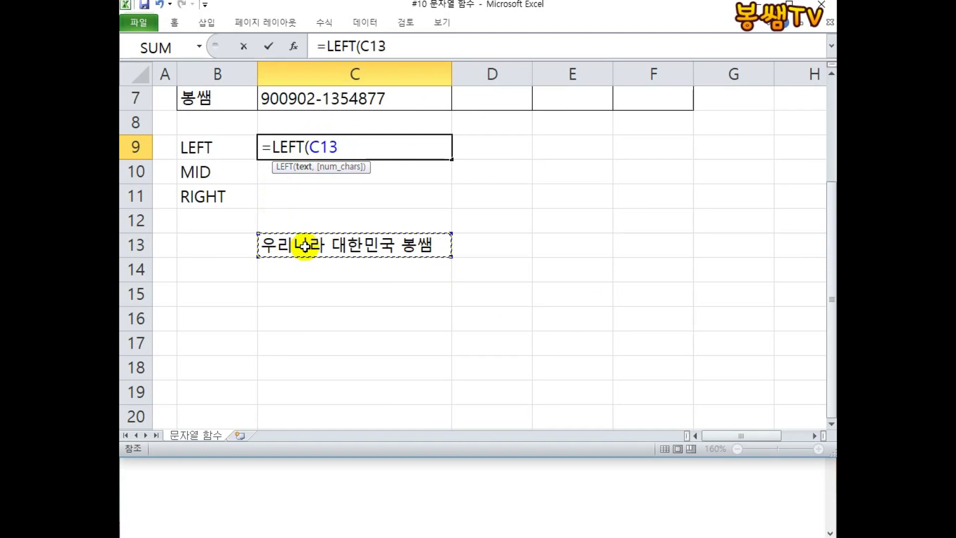
pyautogui.write(',')
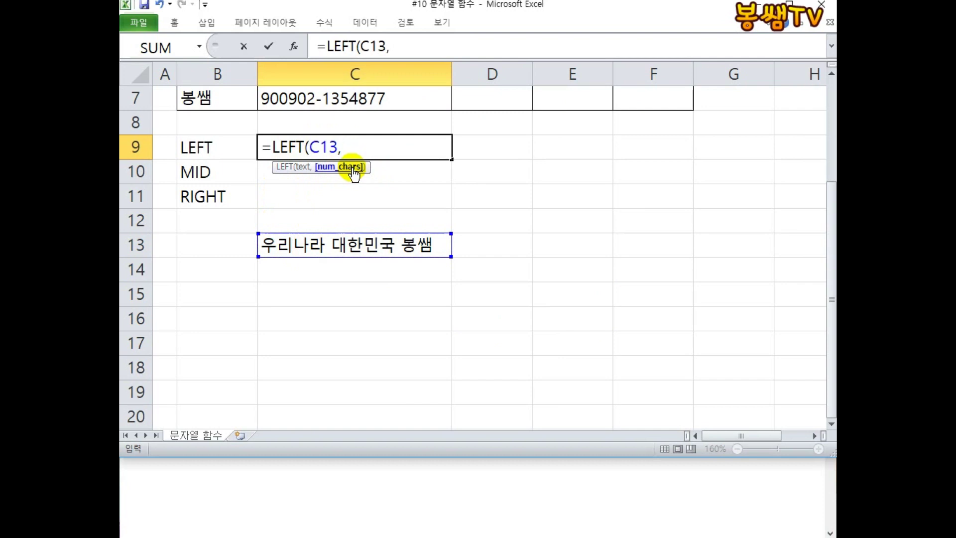
pyautogui.write('3)')
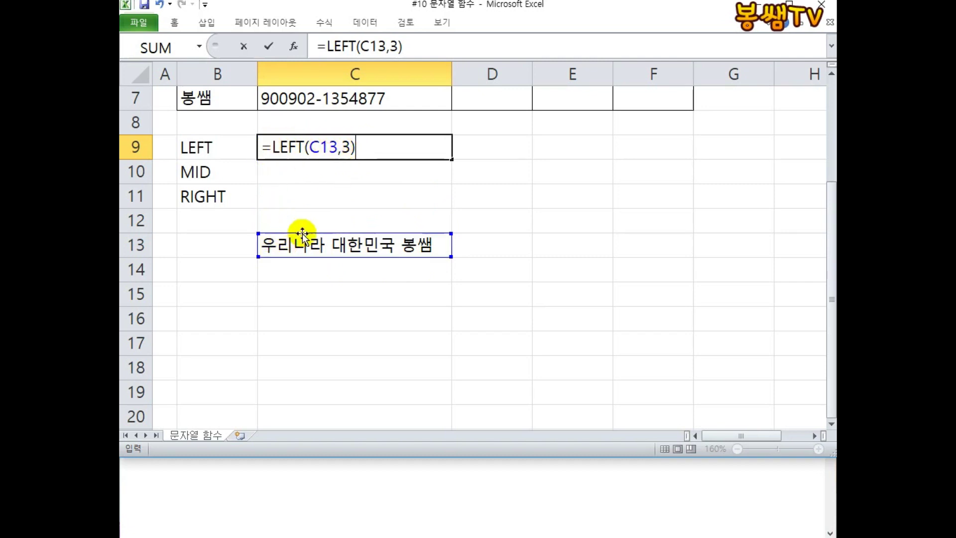
pyautogui.press('Return')
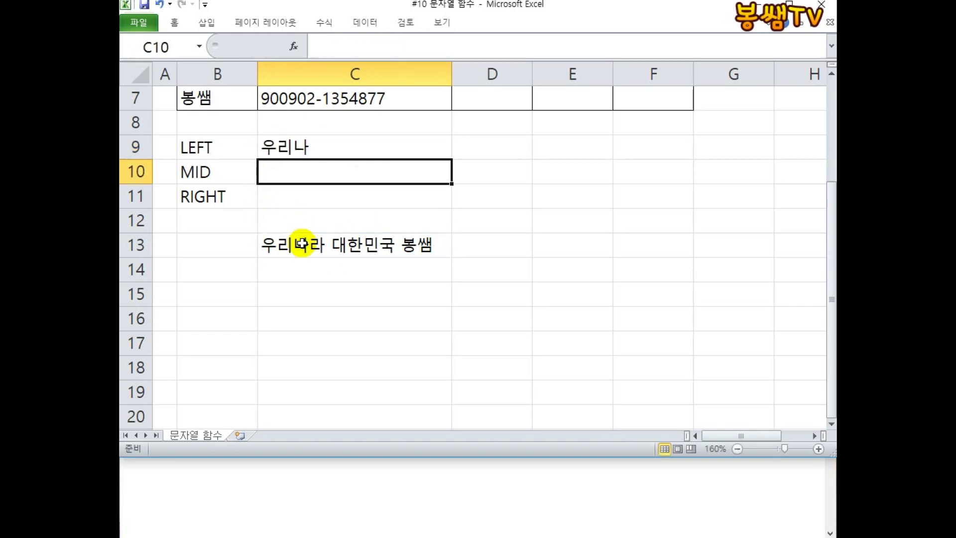
# Copy the LEFT formula from C9 into D9 as plain text with a leading apostrophe.
pyautogui.doubleClick(352, 149)
pyautogui.moveTo(402, 145); pyautogui.dragTo(205, 147)
pyautogui.hotkey('ctrl', 'c')
pyautogui.press('Escape')
pyautogui.click(465, 145)
pyautogui.write("'")
pyautogui.hotkey('ctrl', 'v')
pyautogui.press('Return')
# Make the text in cells D9 to D18 bold.
pyautogui.moveTo(466, 146); pyautogui.dragTo(505, 371)
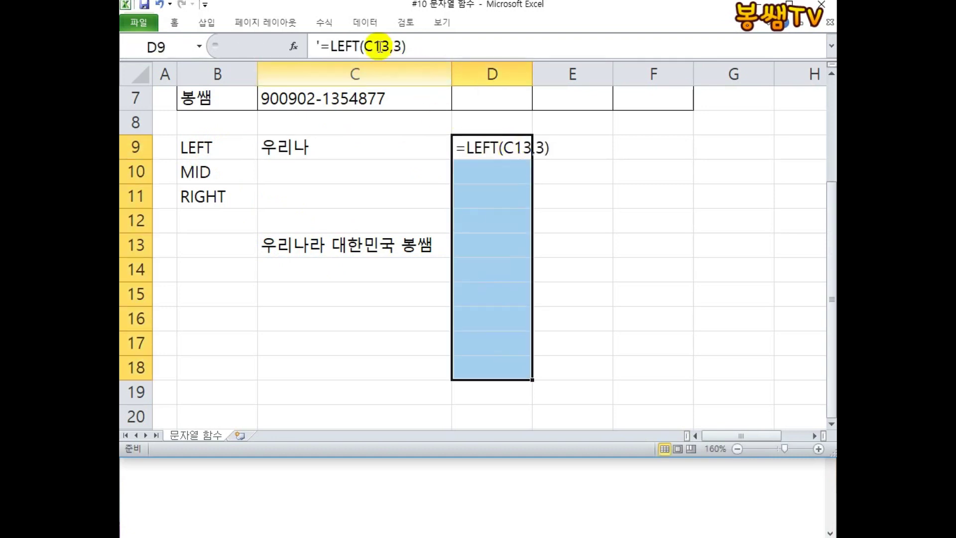
pyautogui.rightClick(495, 158)
pyautogui.click(603, 198)
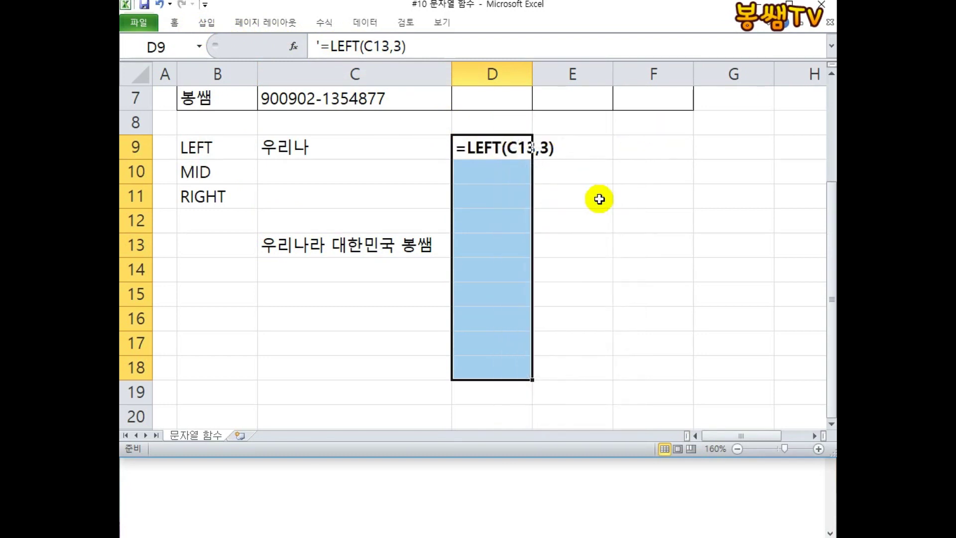
pyautogui.click(594, 195)
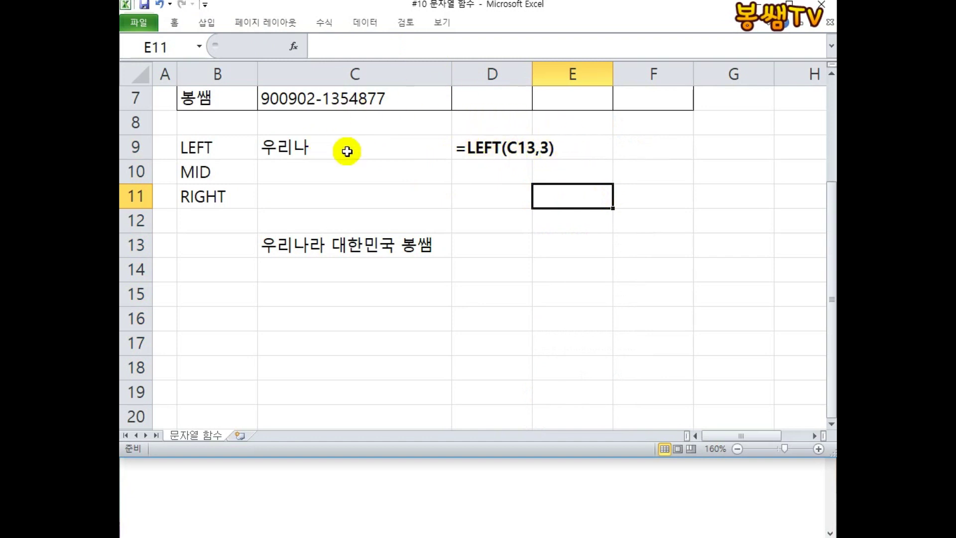
# Set the font colour of cells D9 to D16 to red.
pyautogui.moveTo(510, 144); pyautogui.dragTo(498, 318)
pyautogui.rightClick(522, 166)
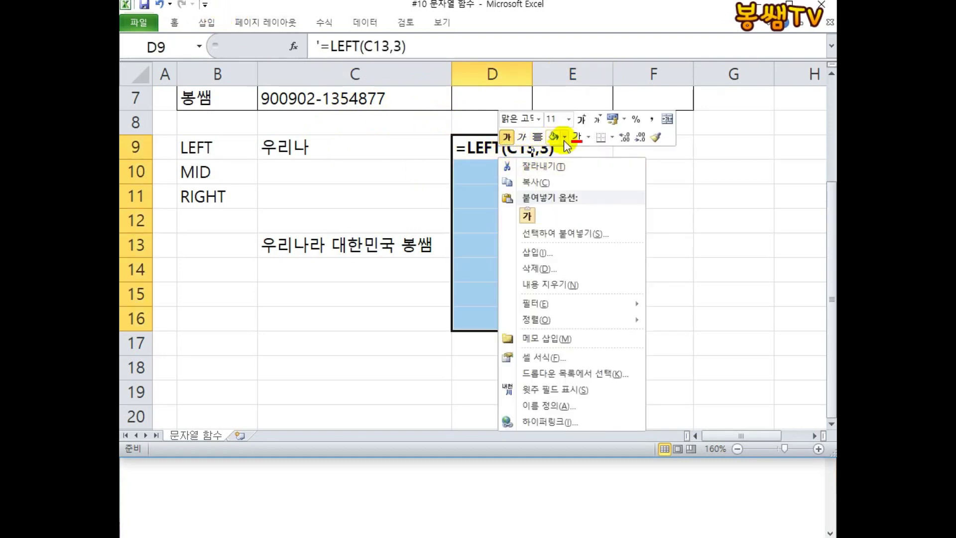
pyautogui.click(576, 138)
pyautogui.click(493, 219)
pyautogui.click(338, 166)
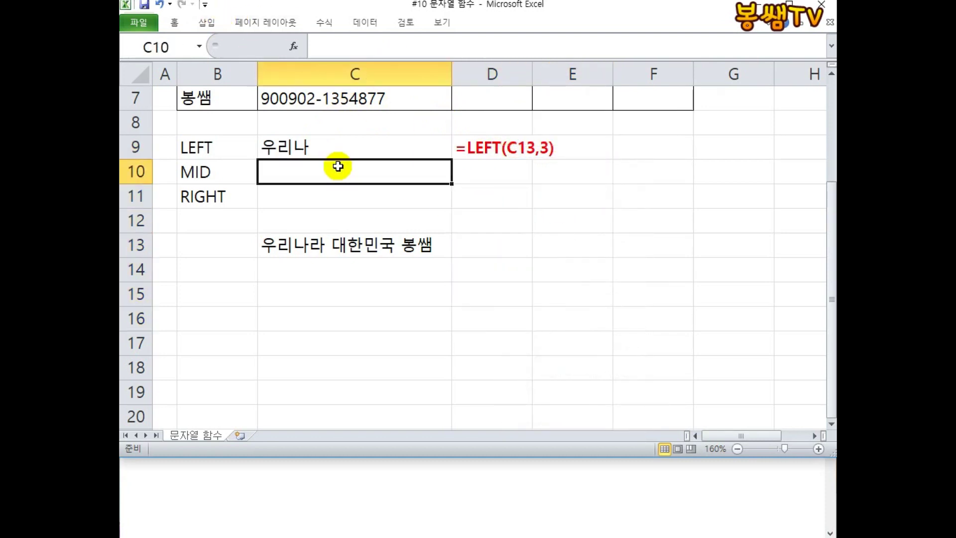
# Extract the last five characters of the sample text in cell C11 with the formula =RIGHT(C13,5).
pyautogui.click(303, 194)
pyautogui.write('=RIGHT(')
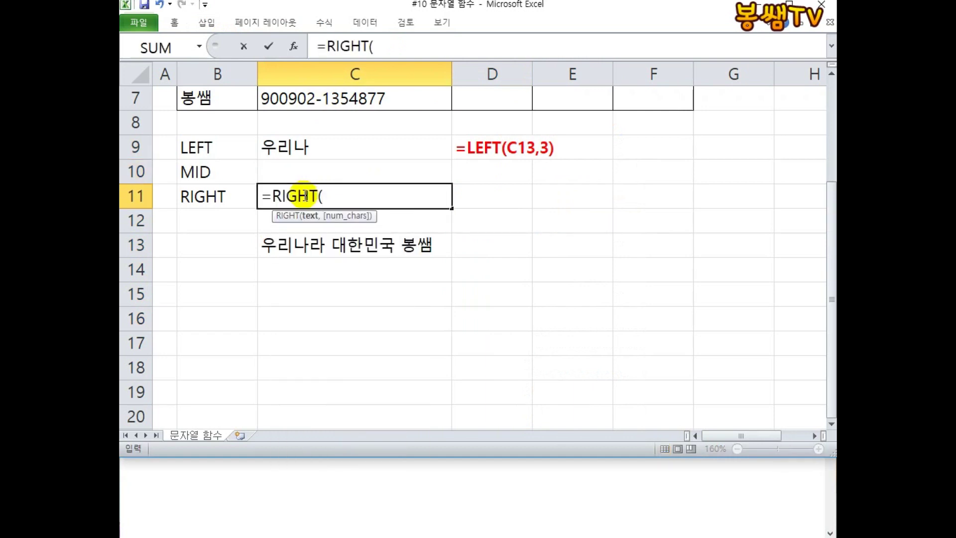
pyautogui.click(367, 249)
pyautogui.write(',5')
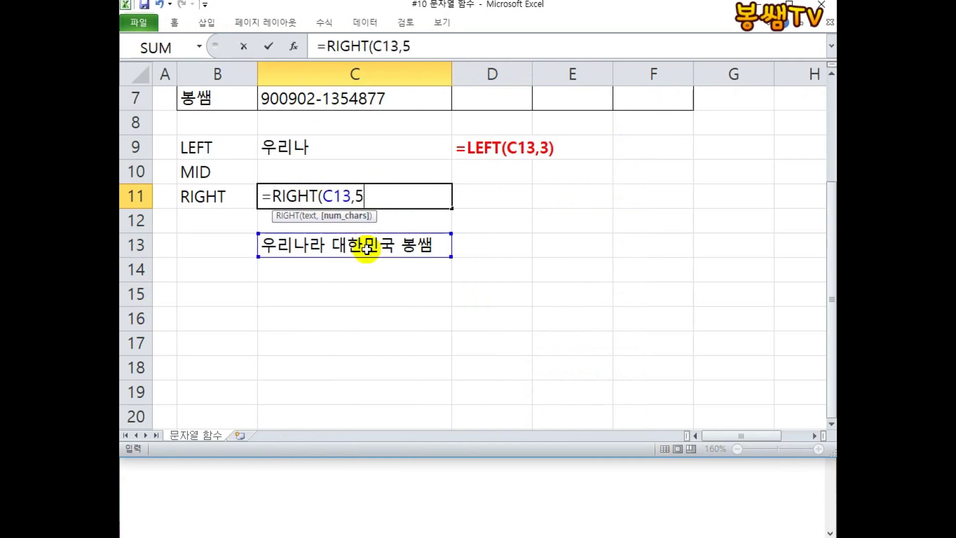
pyautogui.write(')')
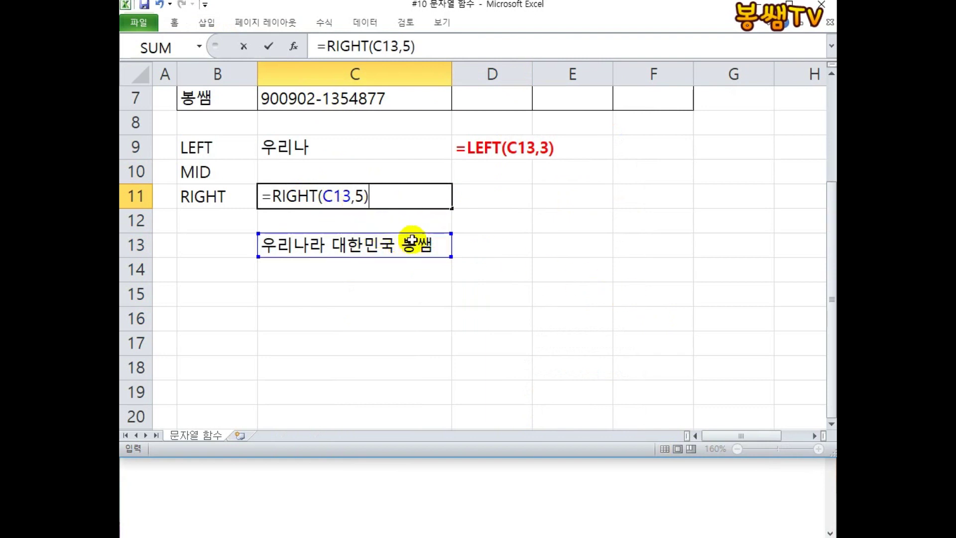
pyautogui.click(796, 1)
pyautogui.moveTo(427, 259)
pyautogui.mouseDown()
pyautogui.moveTo(430, 285)
pyautogui.moveTo(348, 297)
pyautogui.moveTo(439, 291)
pyautogui.mouseUp()
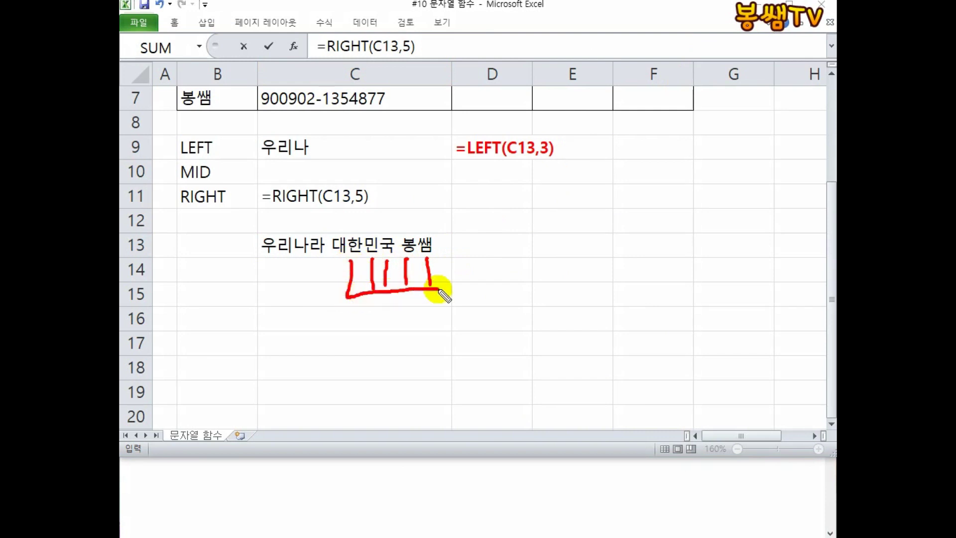
pyautogui.press('Escape')
pyautogui.press('Return')
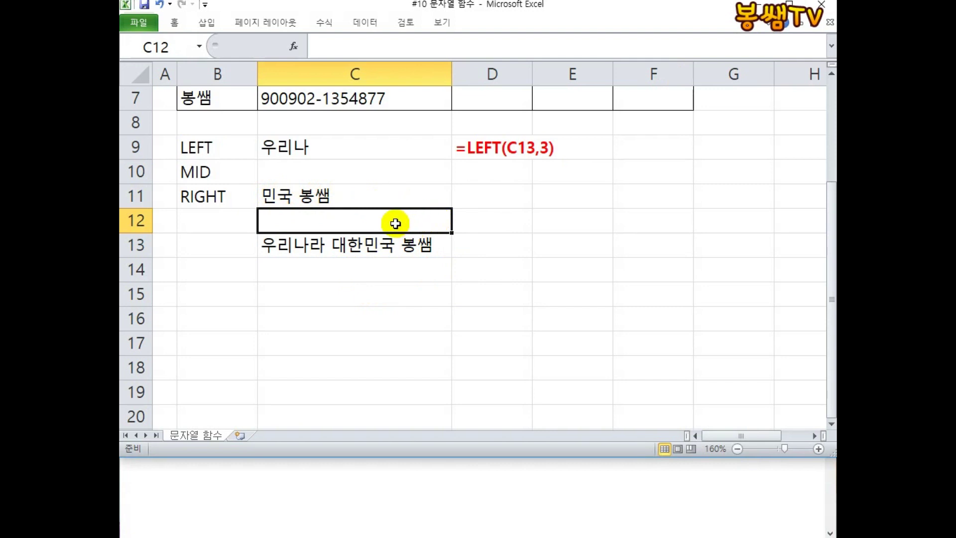
# Review the RIGHT formula in C11 and mark the last five characters of the C13 text with temporary red pen strokes.
pyautogui.click(356, 198)
pyautogui.doubleClick(391, 200)
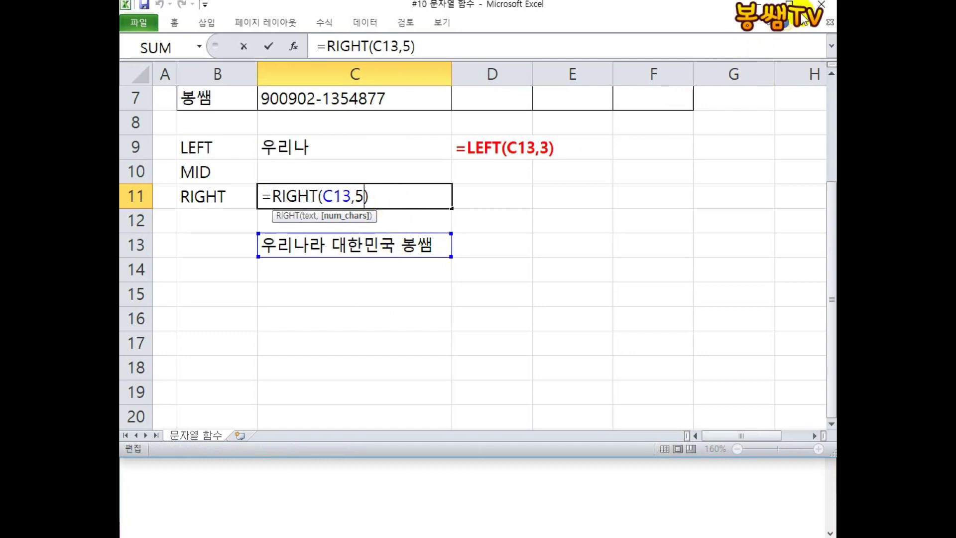
pyautogui.click(816, 2)
pyautogui.moveTo(399, 254); pyautogui.dragTo(398, 300)
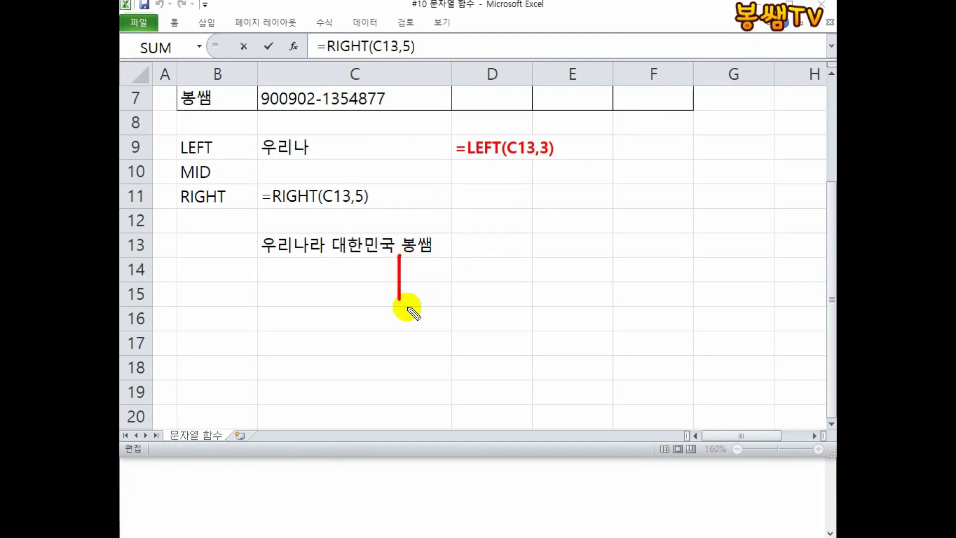
pyautogui.moveTo(424, 258); pyautogui.dragTo(422, 310)
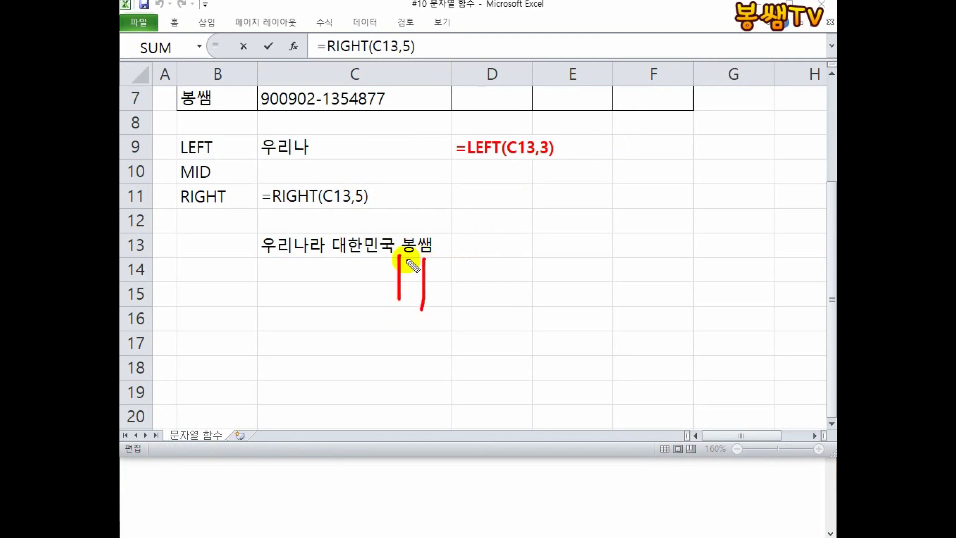
pyautogui.moveTo(413, 255); pyautogui.dragTo(415, 305)
pyautogui.moveTo(396, 255); pyautogui.dragTo(400, 302)
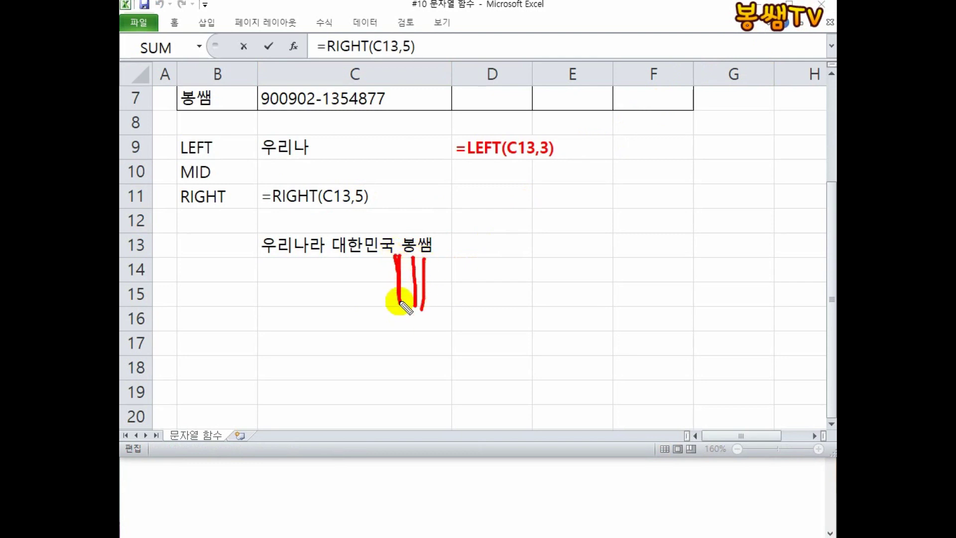
pyautogui.moveTo(383, 256)
pyautogui.mouseDown()
pyautogui.moveTo(385, 303)
pyautogui.moveTo(370, 294)
pyautogui.moveTo(423, 297)
pyautogui.mouseUp()
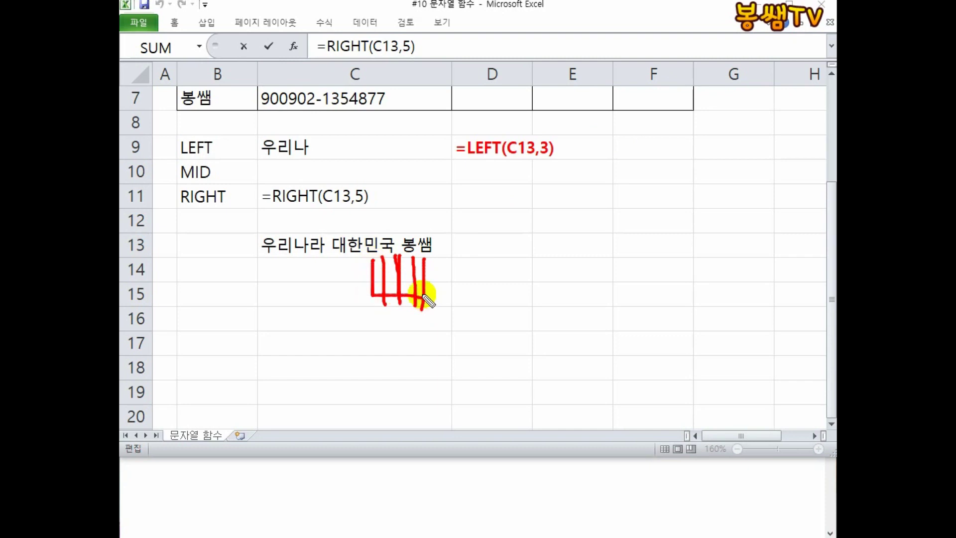
pyautogui.press('Escape')
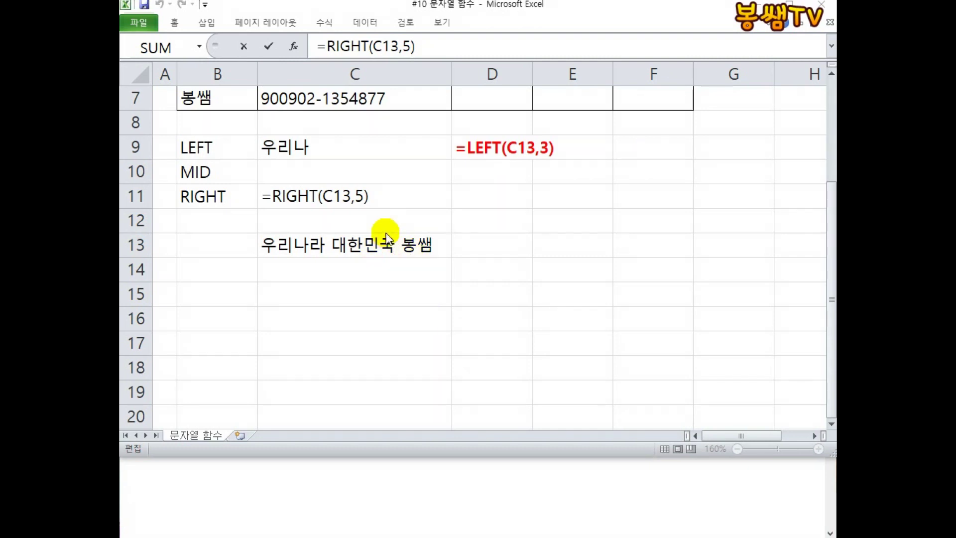
pyautogui.press('Return')
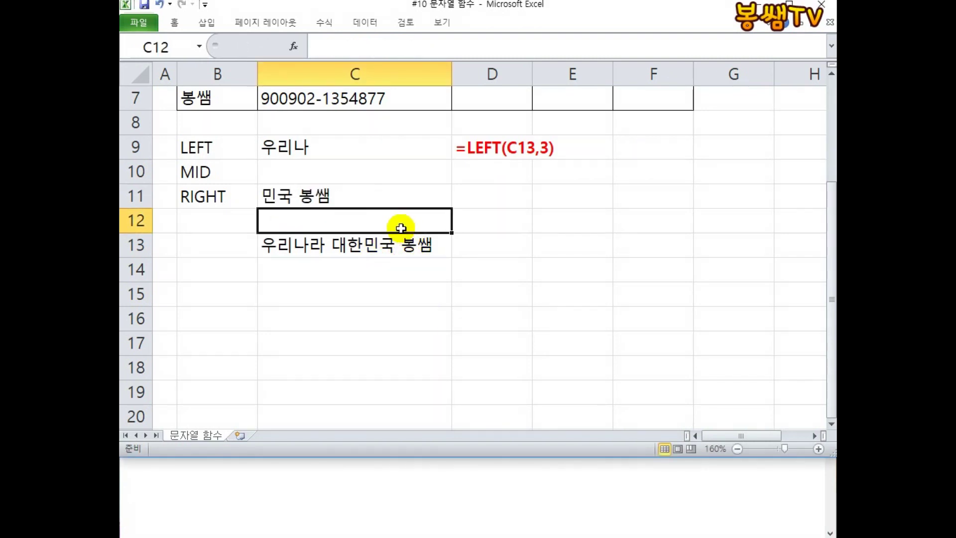
# Copy the RIGHT formula from C11 into D11 as plain text with a leading apostrophe.
pyautogui.doubleClick(397, 195)
pyautogui.moveTo(417, 188); pyautogui.dragTo(159, 187)
pyautogui.press('Escape')
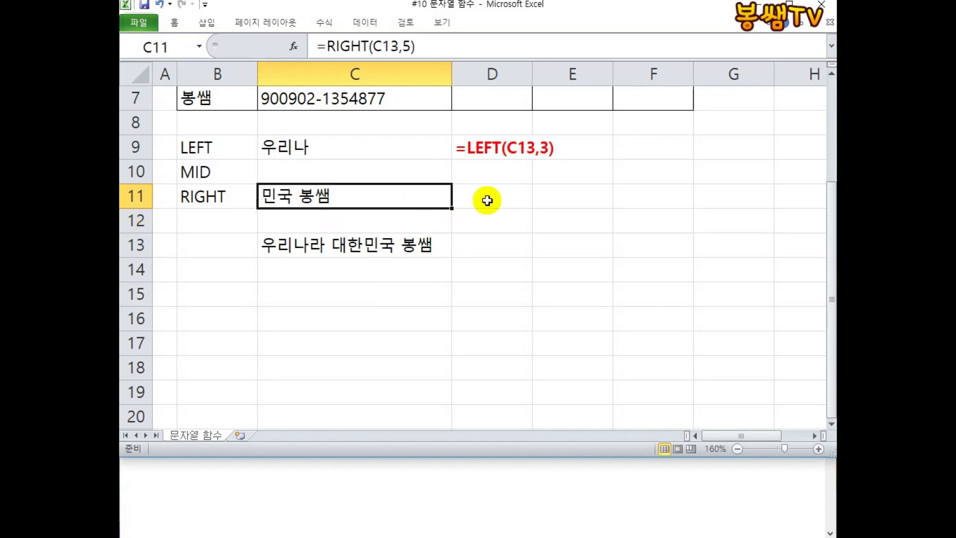
pyautogui.click(486, 200)
pyautogui.write("'")
pyautogui.hotkey('ctrl', 'v')
pyautogui.press('Return')
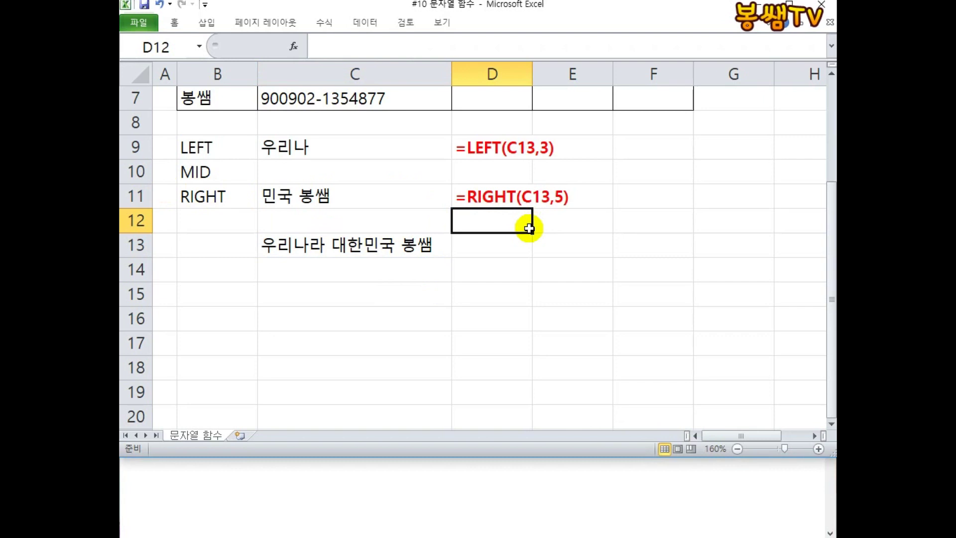
# Extract five characters of the sample text, starting at the third, in cell C10 with the formula =MID(C13,3,5).
pyautogui.click(330, 171)
pyautogui.write('=')
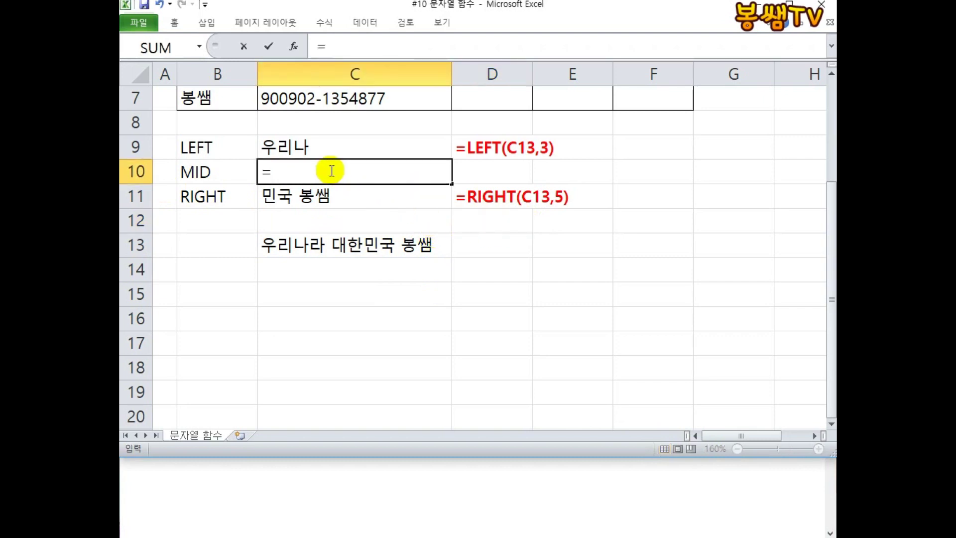
pyautogui.write('MID(')
pyautogui.click(349, 248)
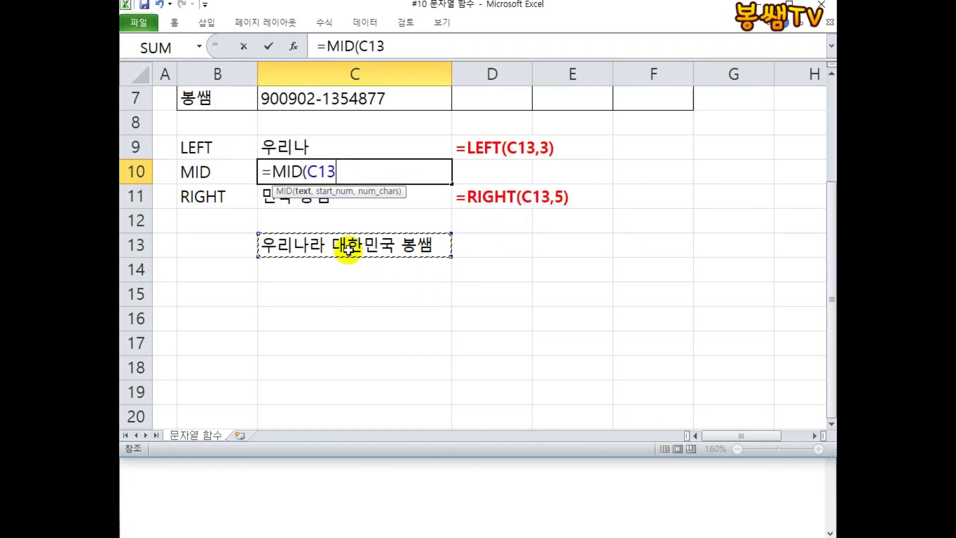
pyautogui.write(',3')
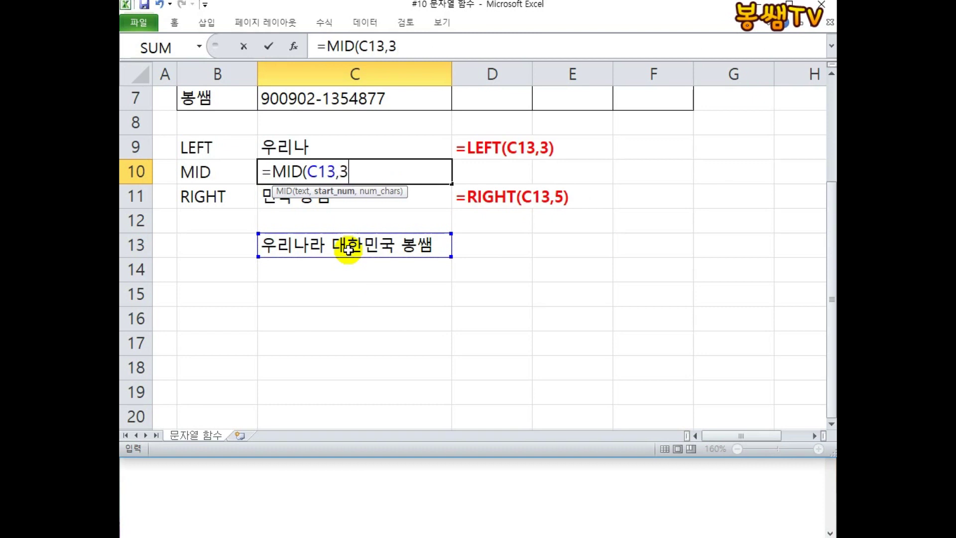
pyautogui.write(',5')
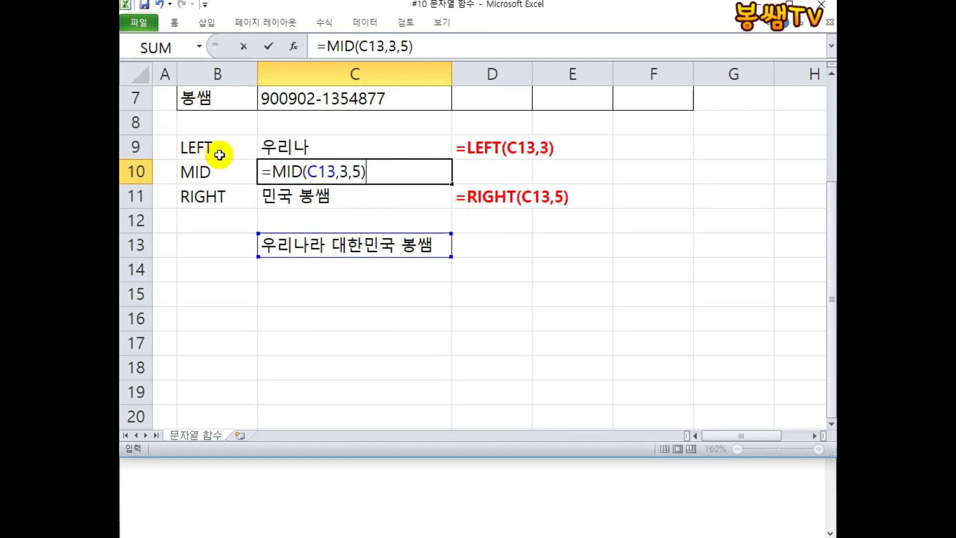
pyautogui.press('Return')
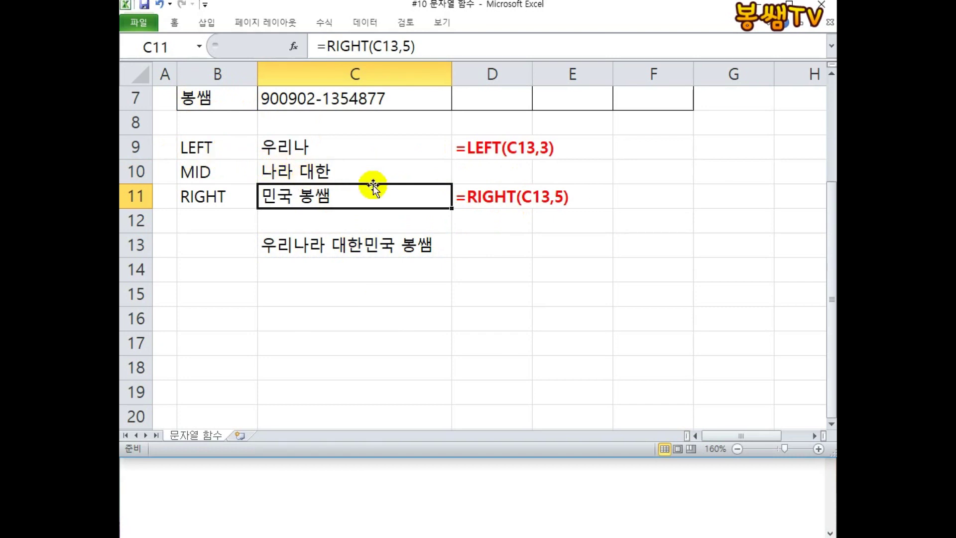
# Copy the MID formula from C10 into D10 as plain text with a leading apostrophe.
pyautogui.click(386, 165)
pyautogui.doubleClick(386, 166)
pyautogui.hotkey('shift', 'Home')
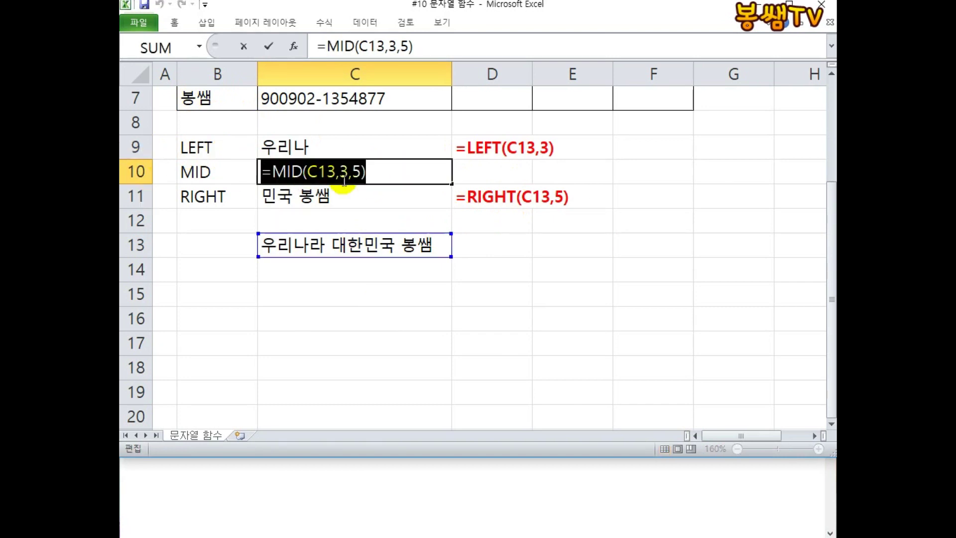
pyautogui.click(548, 174)
pyautogui.click(497, 182)
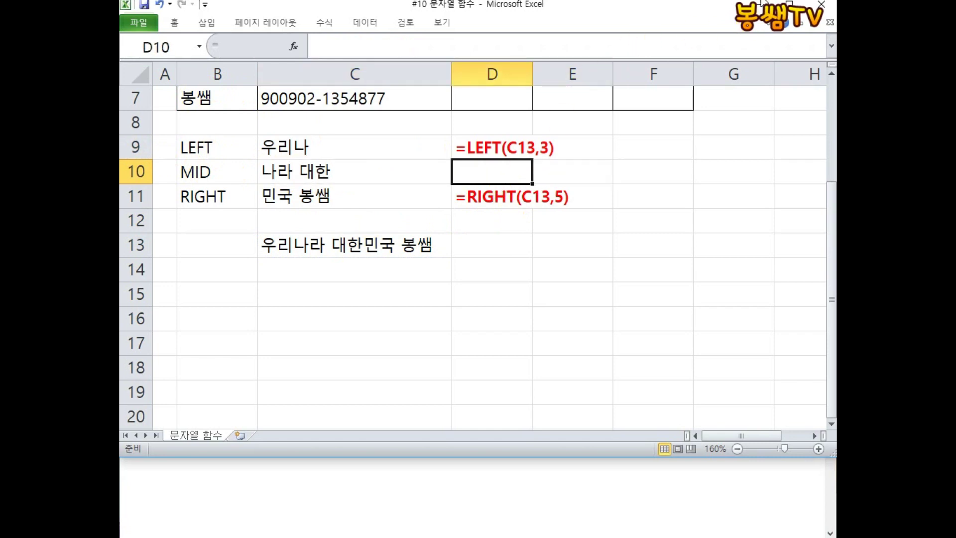
pyautogui.write("'=MID(C13,3,5)")
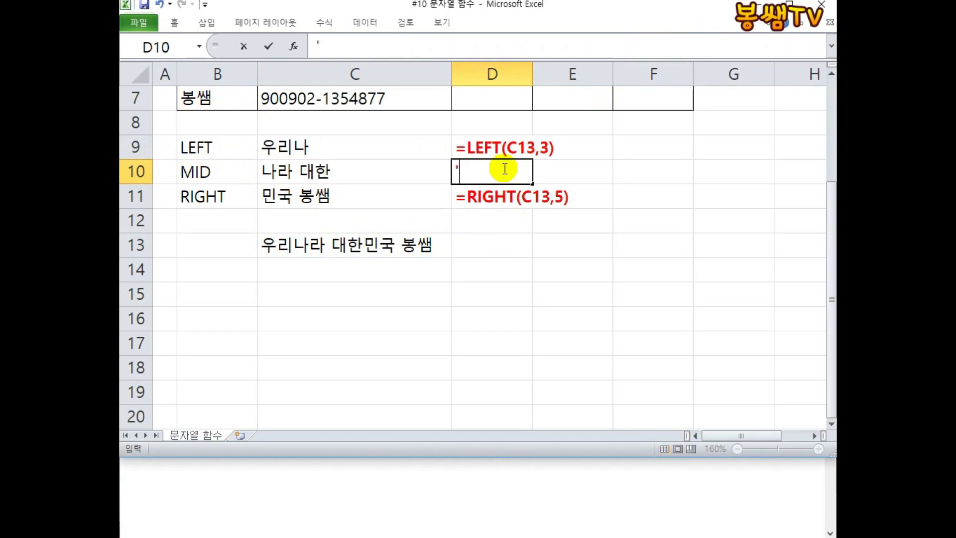
pyautogui.press('Return')
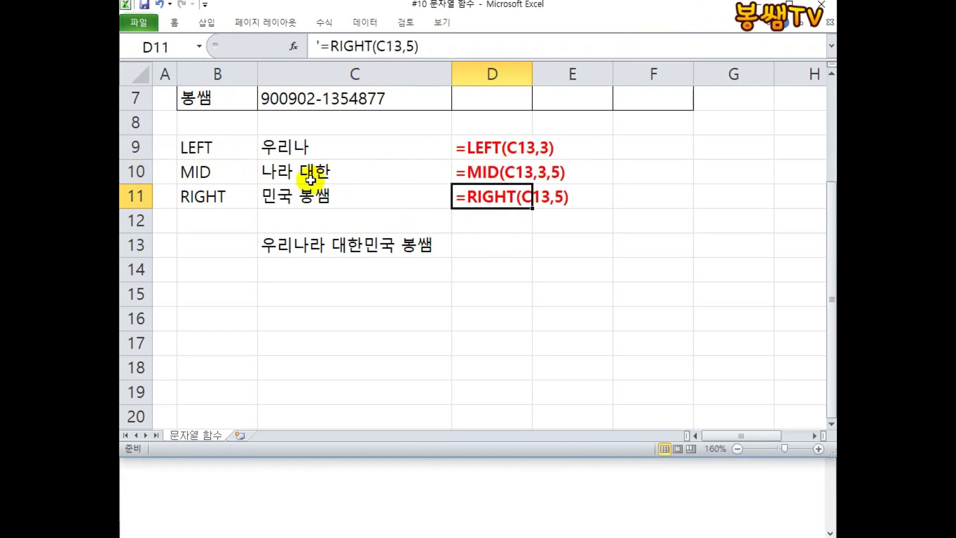
pyautogui.click(653, 188)
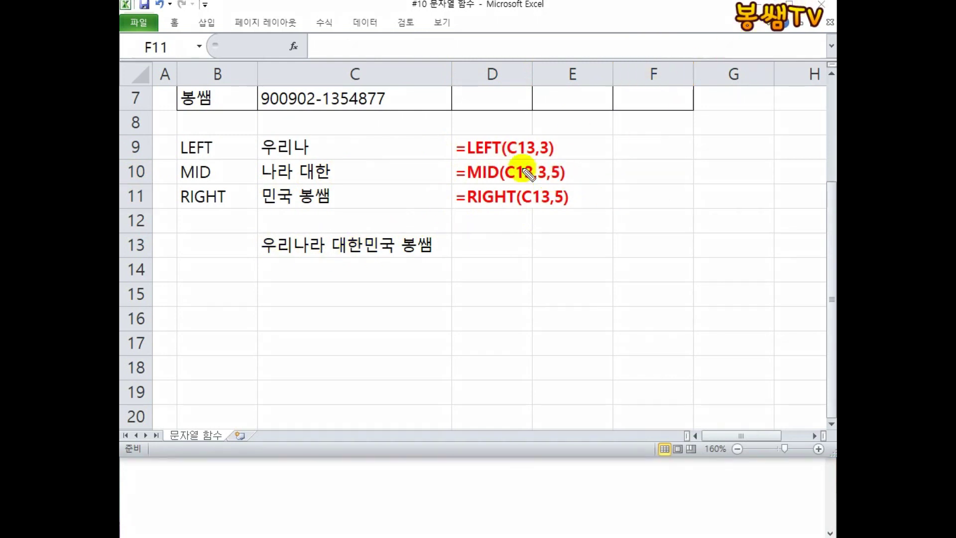
# Mark the start and length arguments of the D10 MID formula and the five matching C13 characters with temporary red pen strokes.
pyautogui.moveTo(540, 181)
pyautogui.mouseDown()
pyautogui.moveTo(662, 367)
pyautogui.moveTo(674, 342)
pyautogui.moveTo(725, 365)
pyautogui.moveTo(716, 393)
pyautogui.mouseUp()
pyautogui.moveTo(560, 162)
pyautogui.mouseDown()
pyautogui.moveTo(657, 158)
pyautogui.moveTo(725, 188)
pyautogui.moveTo(731, 207)
pyautogui.mouseUp()
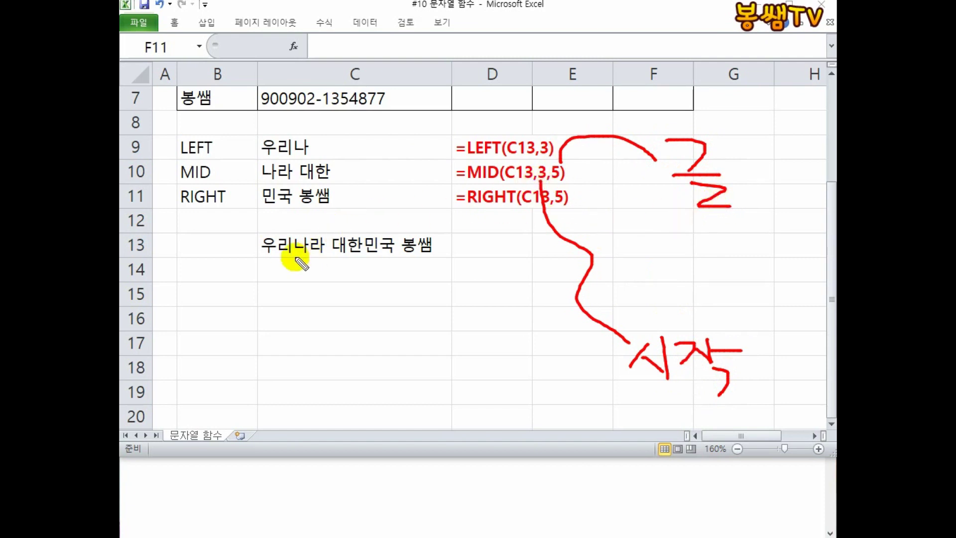
pyautogui.moveTo(297, 256)
pyautogui.mouseDown()
pyautogui.moveTo(298, 292)
pyautogui.moveTo(315, 320)
pyautogui.moveTo(293, 334)
pyautogui.mouseUp()
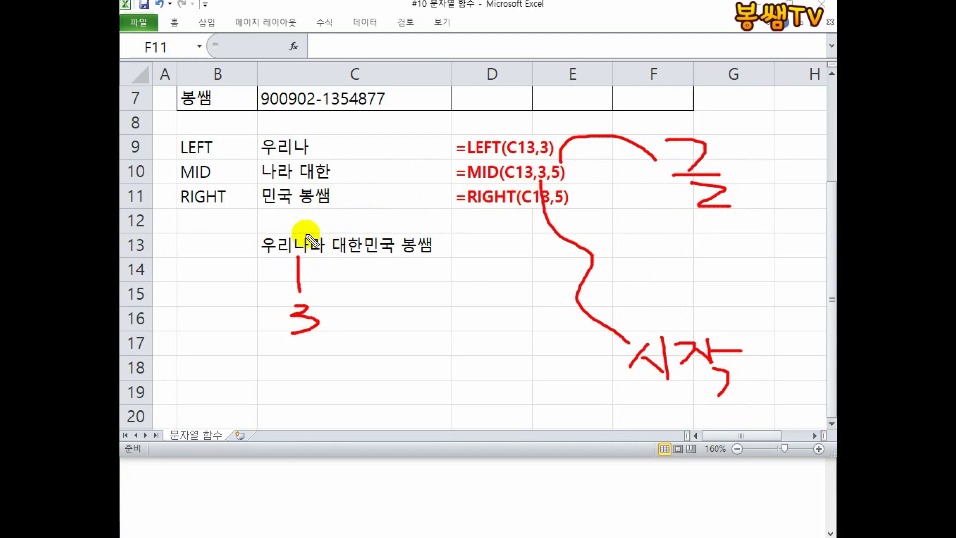
pyautogui.moveTo(300, 204)
pyautogui.mouseDown()
pyautogui.moveTo(301, 229)
pyautogui.moveTo(315, 179)
pyautogui.mouseUp()
pyautogui.moveTo(328, 231); pyautogui.dragTo(329, 163)
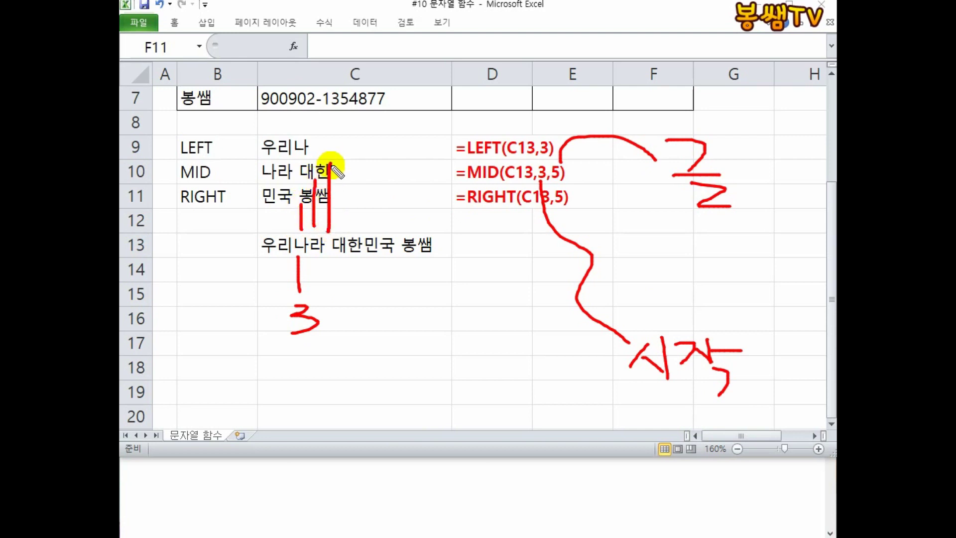
pyautogui.moveTo(344, 230); pyautogui.dragTo(353, 145)
pyautogui.moveTo(358, 224)
pyautogui.mouseDown()
pyautogui.moveTo(367, 132)
pyautogui.moveTo(298, 197)
pyautogui.mouseUp()
pyautogui.moveTo(357, 90)
pyautogui.mouseDown()
pyautogui.moveTo(367, 130)
pyautogui.moveTo(351, 125)
pyautogui.mouseUp()
pyautogui.moveTo(357, 89); pyautogui.dragTo(385, 94)
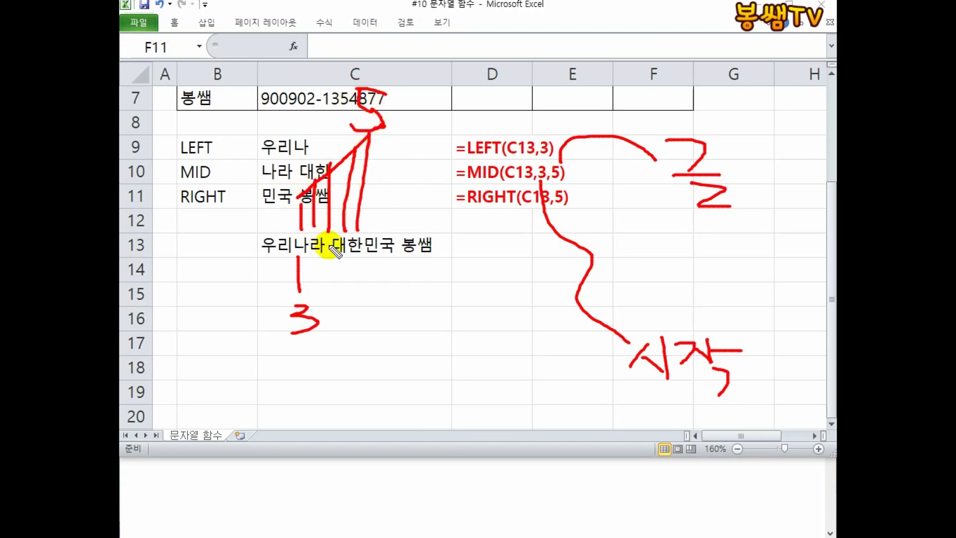
pyautogui.moveTo(355, 175); pyautogui.dragTo(191, 183)
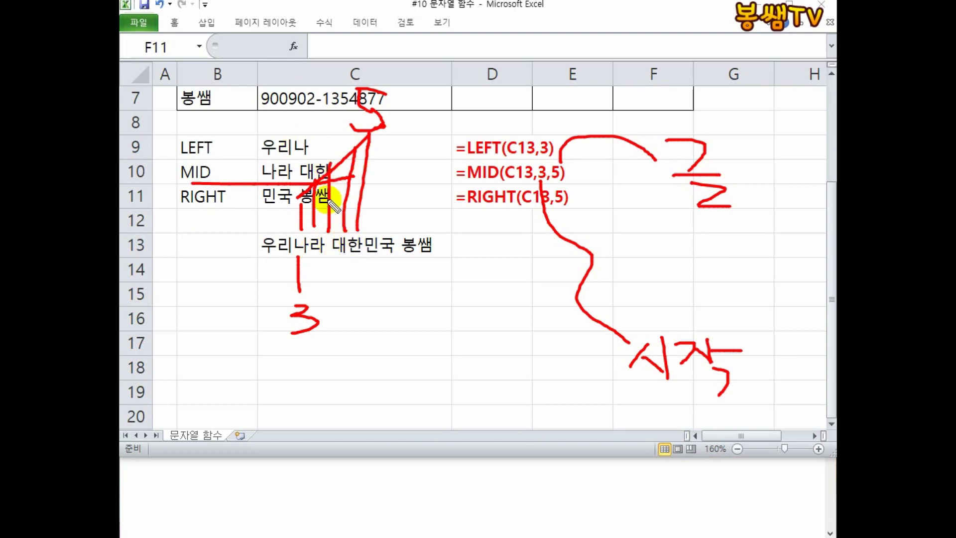
pyautogui.press('Escape')
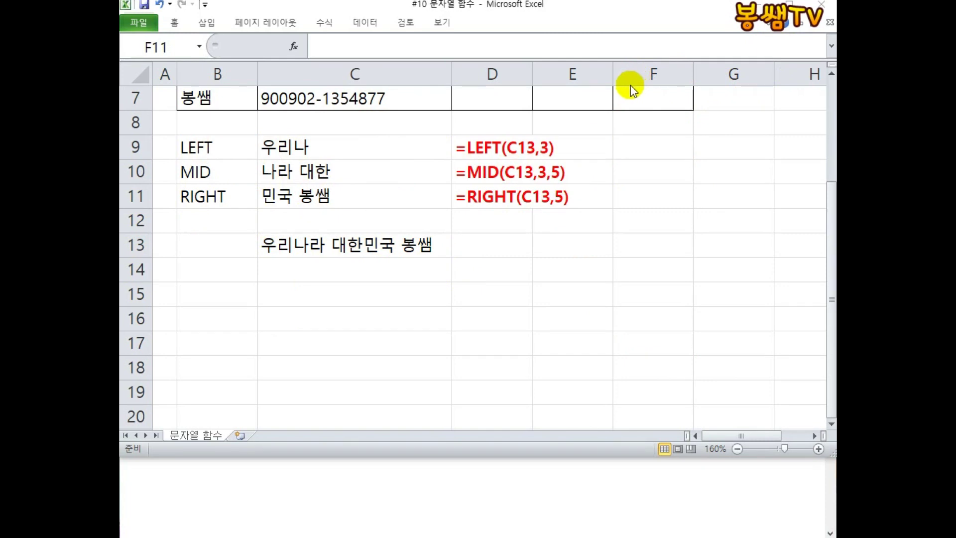
# Clear the text function examples in B9:D14 and enter the number 135426987 in C9.
pyautogui.moveTo(215, 149); pyautogui.dragTo(454, 264)
pyautogui.press('Delete')
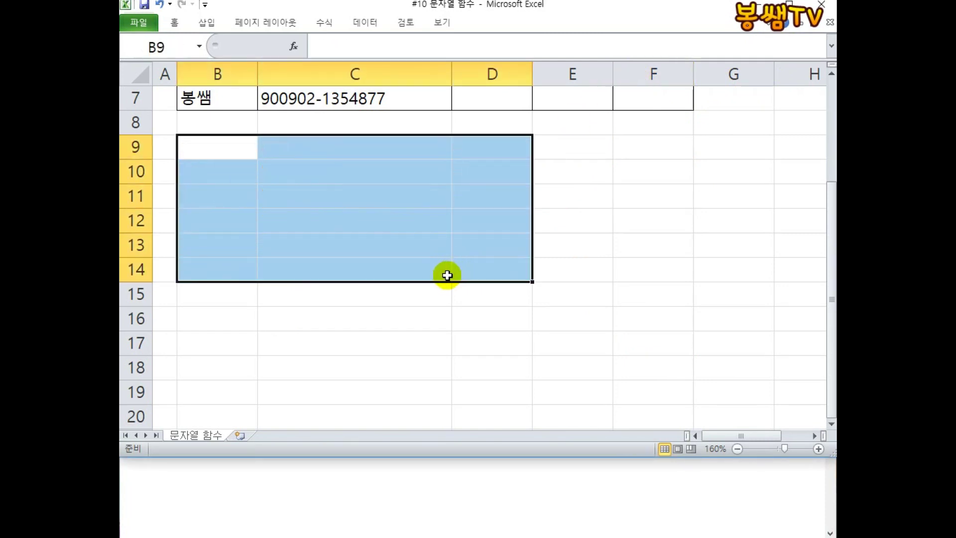
pyautogui.click(297, 162)
pyautogui.click(303, 146)
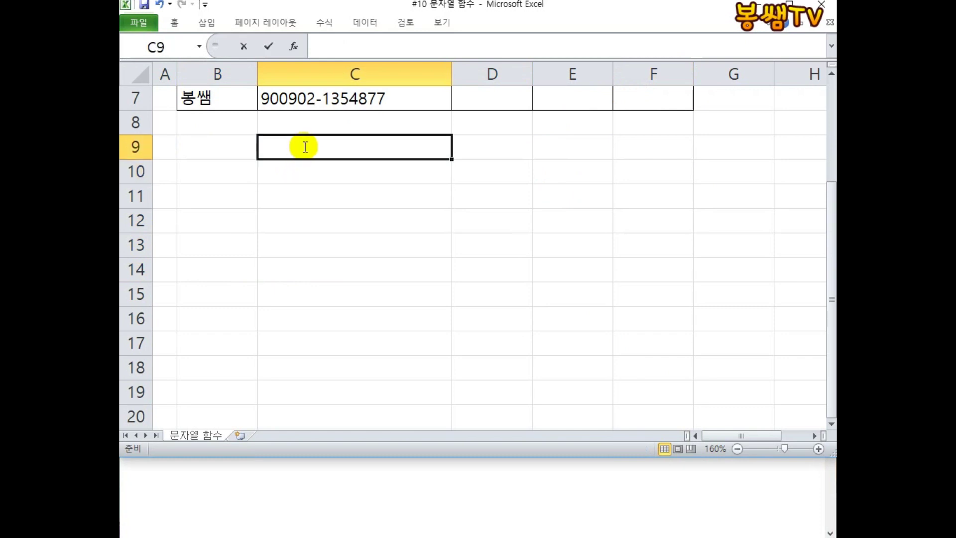
pyautogui.write('135426987')
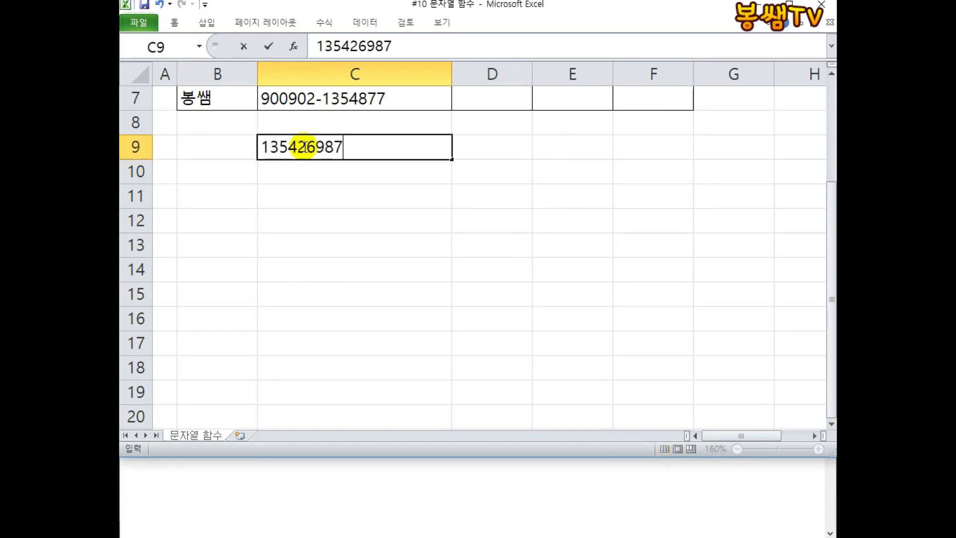
pyautogui.press('Return')
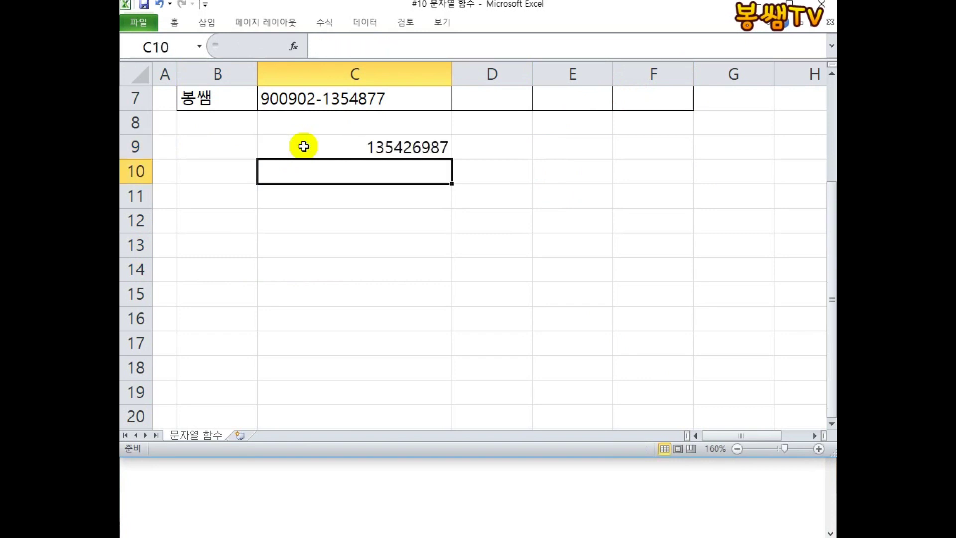
# Start a MID formula in cell C11 with C9 as its text argument.
pyautogui.click(320, 204)
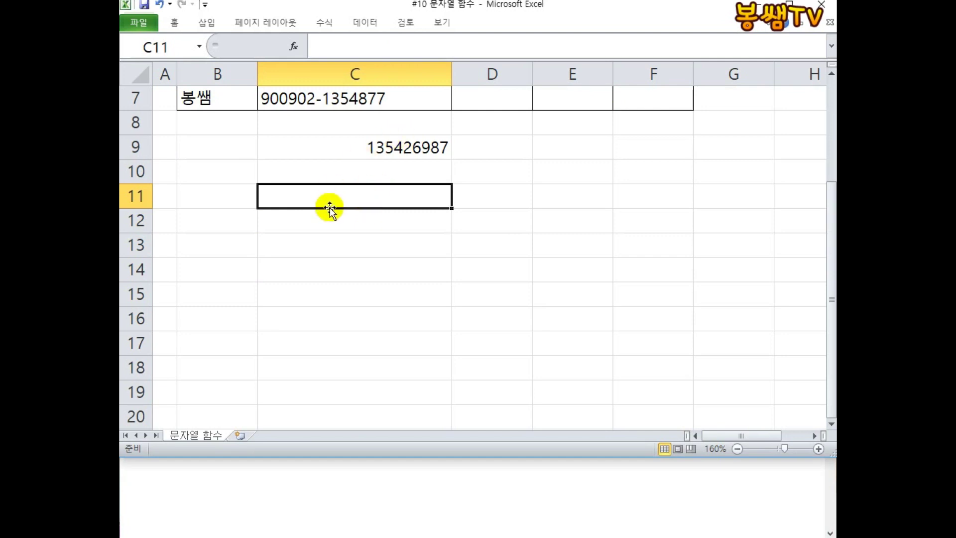
pyautogui.write('=')
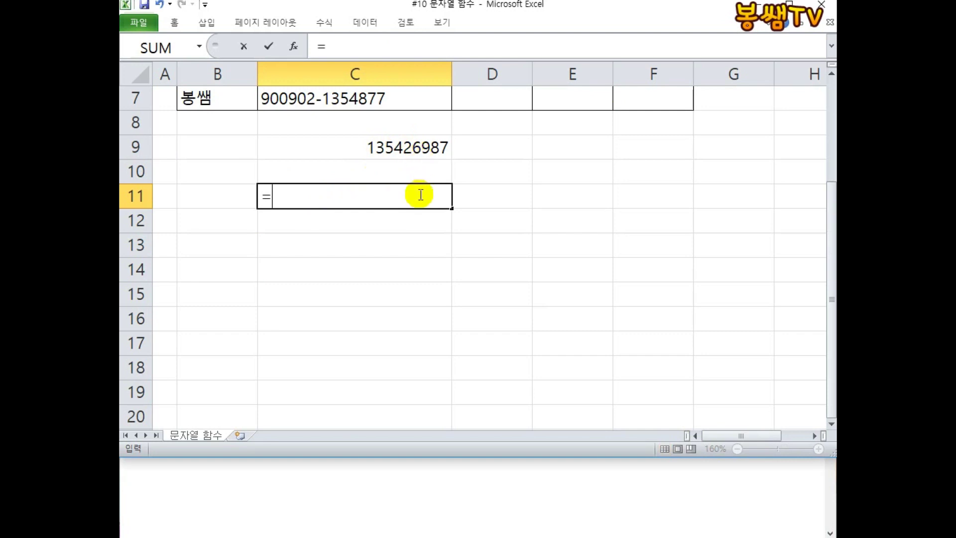
pyautogui.write('ㅡㅑㅇ')
pyautogui.press('BackSpace')
pyautogui.press('BackSpace')
pyautogui.press('BackSpace')
pyautogui.press('Hangul')
pyautogui.write('MID(')
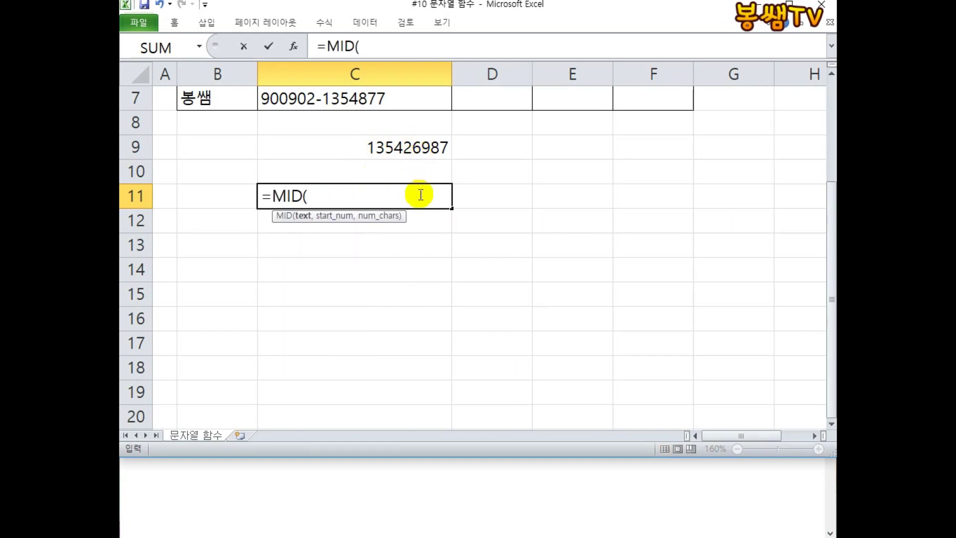
pyautogui.click(391, 149)
pyautogui.write(',')
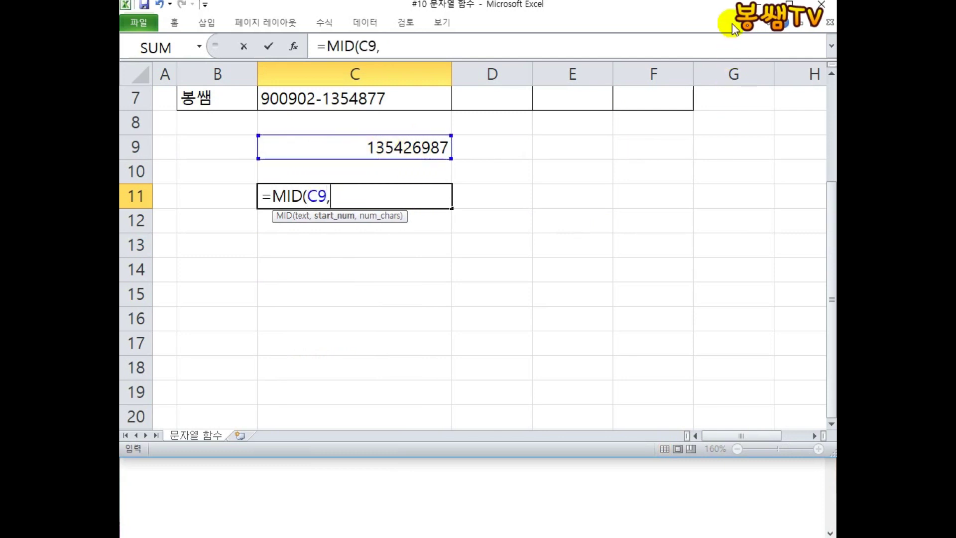
# Count up to the sixth digit of the number in C9 using temporary red pen marks.
pyautogui.click(804, 1)
pyautogui.click(372, 131)
pyautogui.click(381, 130)
pyautogui.click(389, 130)
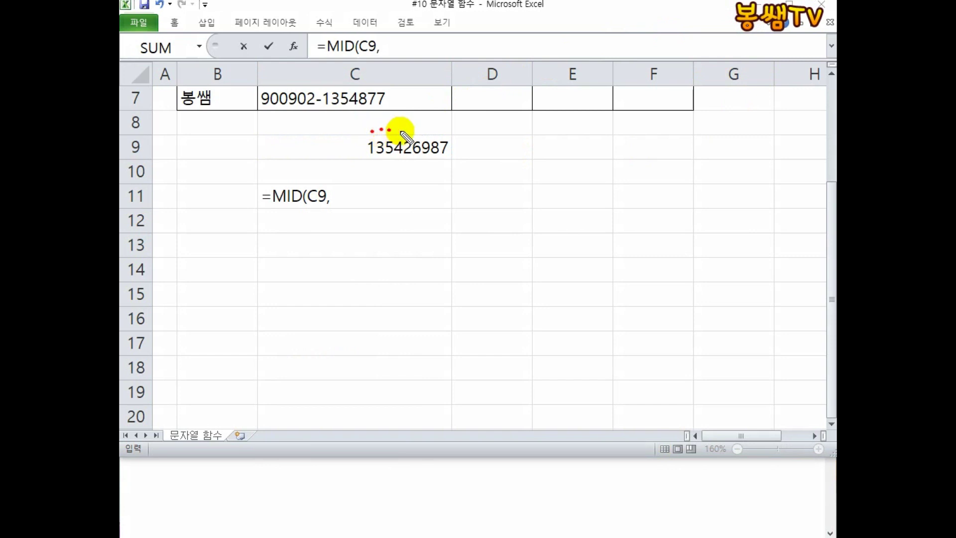
pyautogui.click(401, 131)
pyautogui.click(408, 131)
pyautogui.moveTo(416, 132); pyautogui.dragTo(411, 89)
pyautogui.press('Escape')
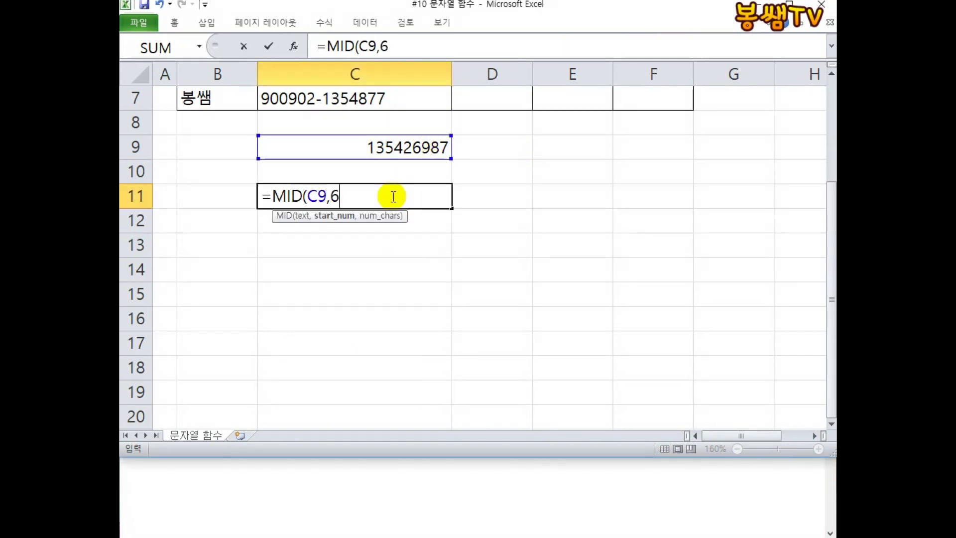
# Complete the C11 formula as =MID(C9,6,1) to extract one character from the sixth position.
pyautogui.write(',')
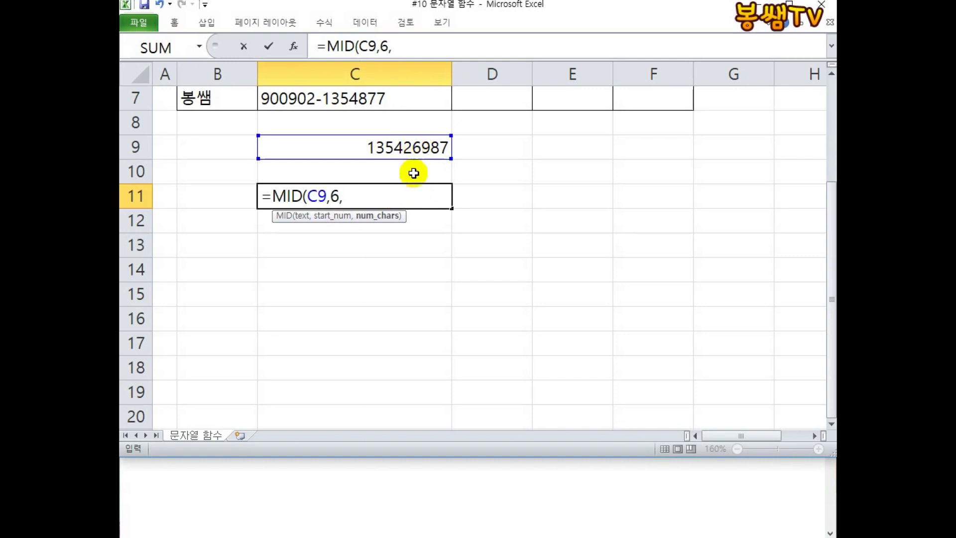
pyautogui.write('1')
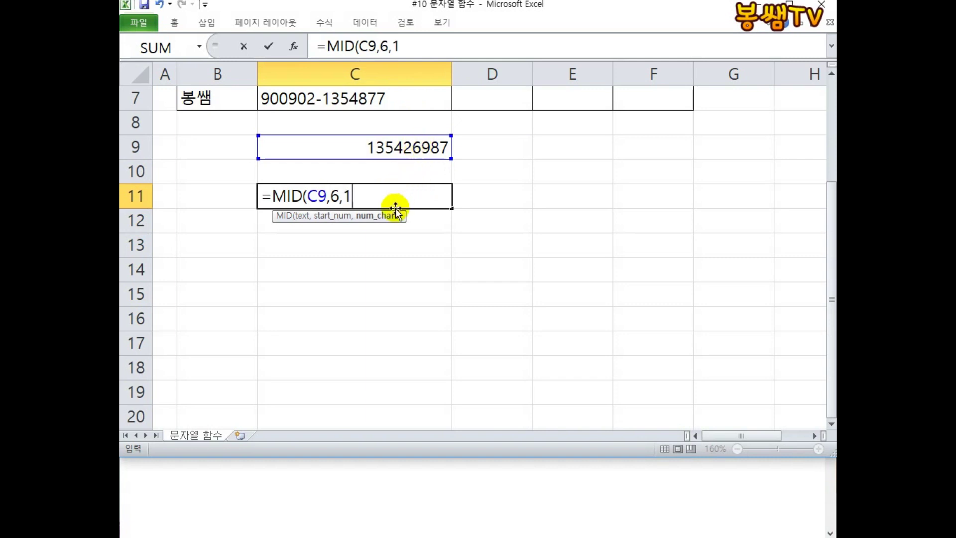
pyautogui.write(')')
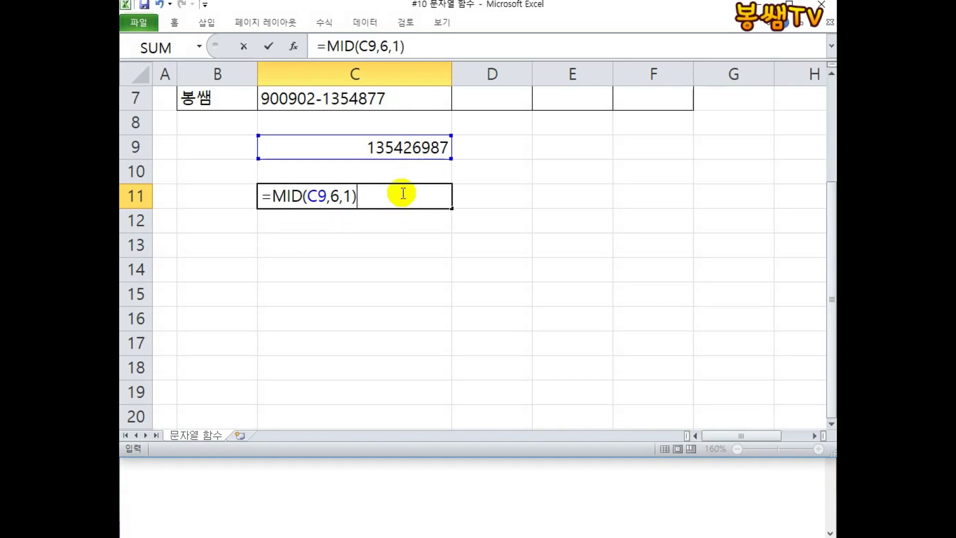
pyautogui.press('Return')
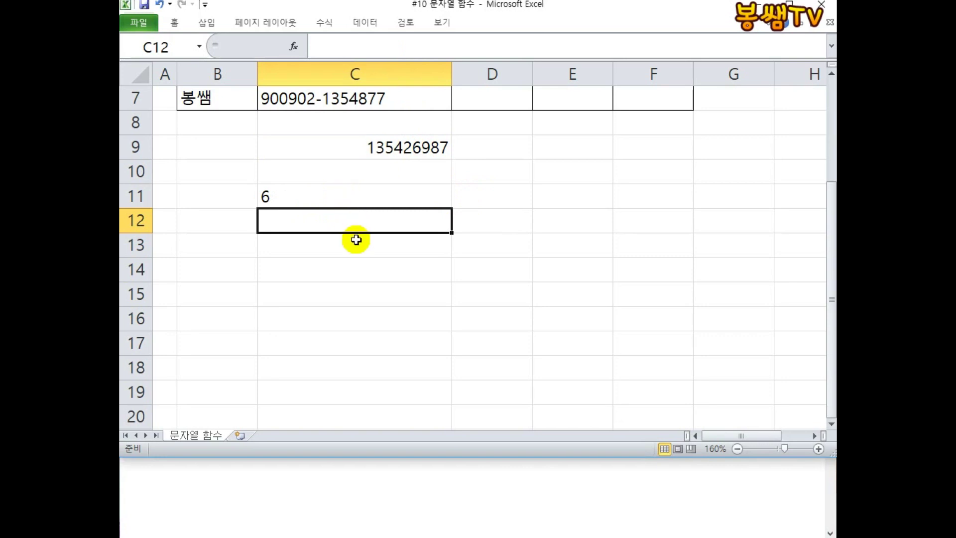
# Switch to the Notepad notes and delete blank lines below the title to bring up the LEFT, RIGHT and MID syntax lines.
pyautogui.click(354, 504)
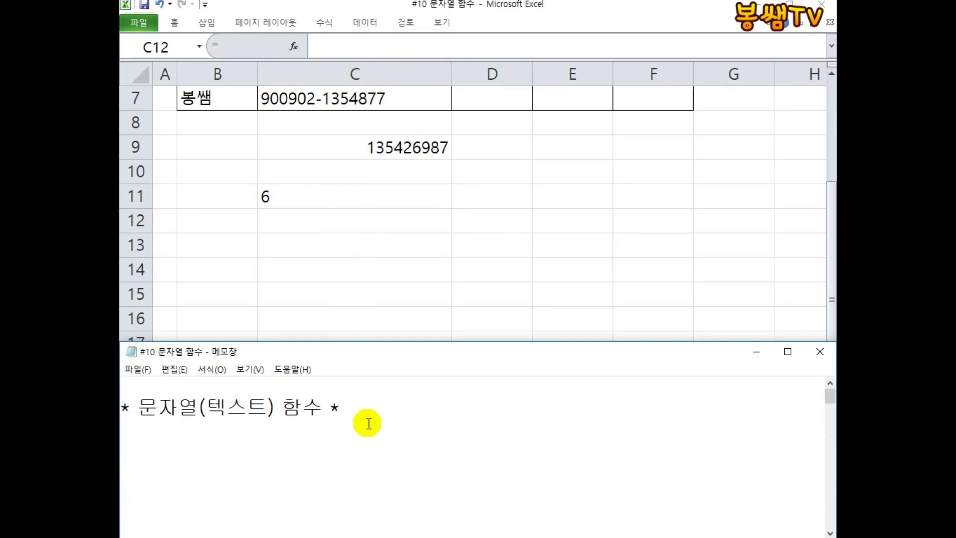
pyautogui.click(337, 429)
pyautogui.press('Delete')
pyautogui.press('Delete')
pyautogui.press('Delete')
pyautogui.press('Delete')
pyautogui.press('Delete')
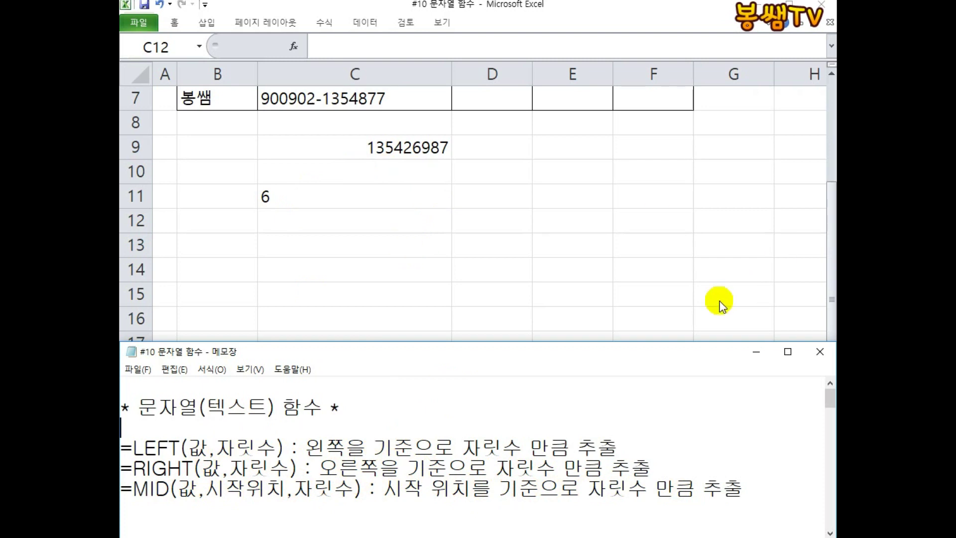
pyautogui.click(321, 443)
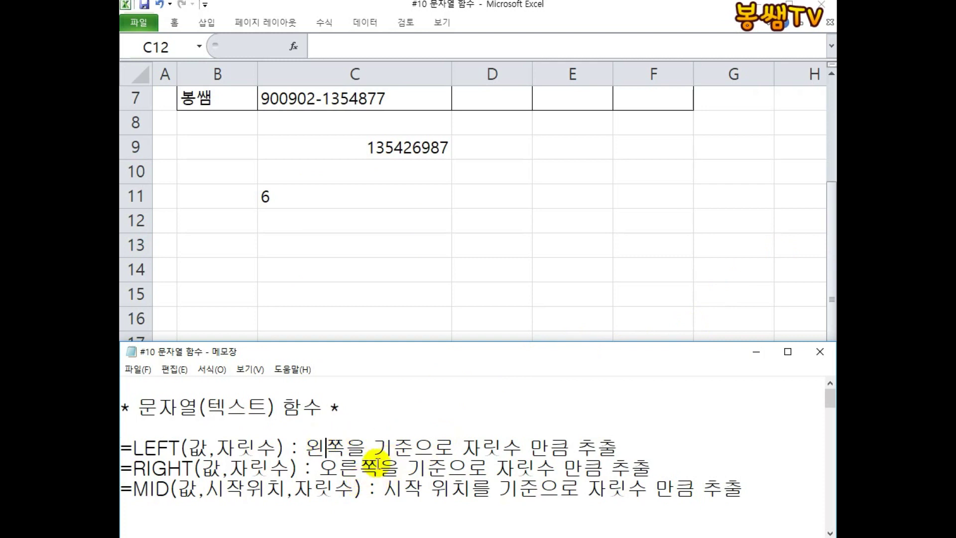
pyautogui.click(368, 425)
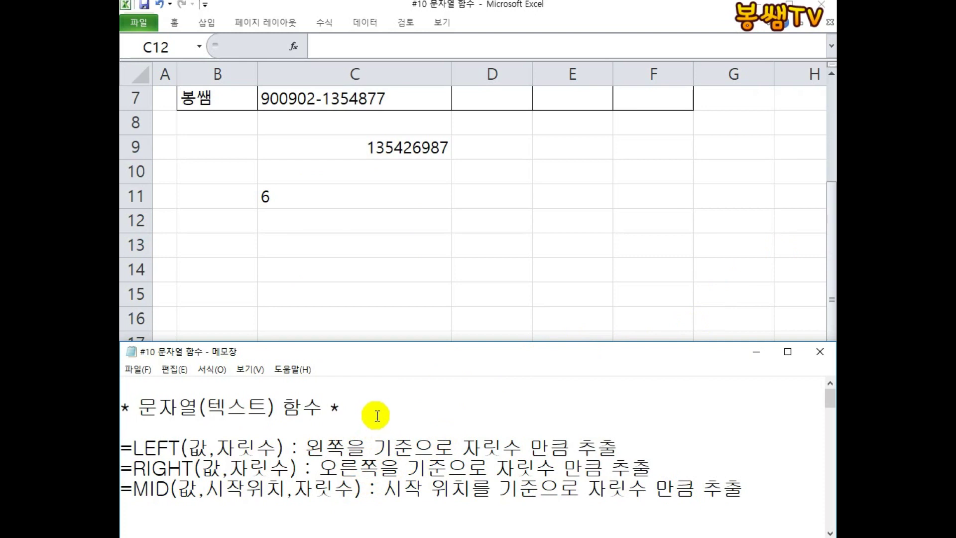
# Return to the Excel sheet and handwrite two boxed temporary notes in red pen over columns D to G.
pyautogui.click(414, 271)
pyautogui.click(787, 2)
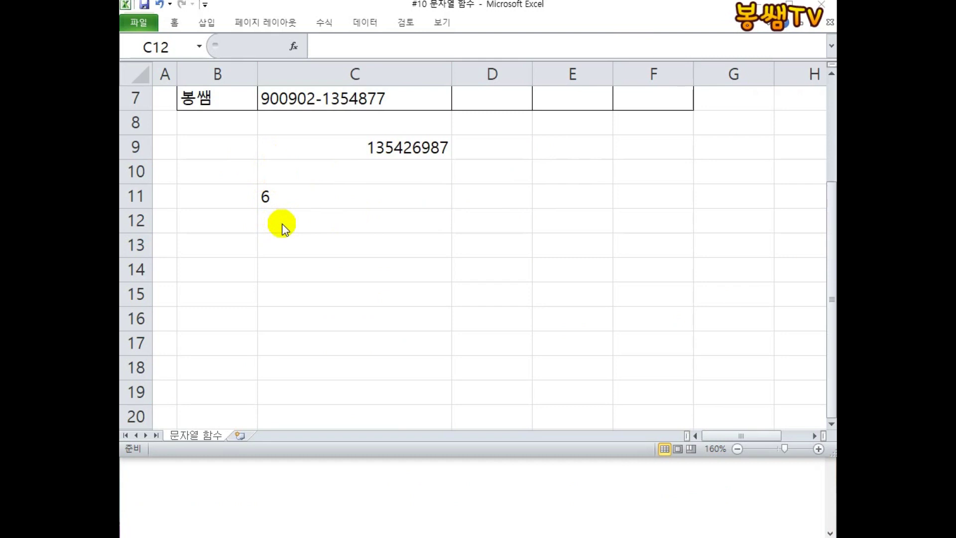
pyautogui.moveTo(492, 84)
pyautogui.mouseDown()
pyautogui.moveTo(494, 119)
pyautogui.moveTo(478, 124)
pyautogui.moveTo(512, 155)
pyautogui.moveTo(576, 166)
pyautogui.moveTo(592, 117)
pyautogui.moveTo(635, 154)
pyautogui.moveTo(631, 175)
pyautogui.moveTo(672, 188)
pyautogui.moveTo(653, 165)
pyautogui.moveTo(736, 156)
pyautogui.mouseUp()
pyautogui.moveTo(486, 201)
pyautogui.mouseDown()
pyautogui.moveTo(772, 214)
pyautogui.moveTo(760, 78)
pyautogui.moveTo(495, 174)
pyautogui.moveTo(493, 189)
pyautogui.mouseUp()
pyautogui.moveTo(517, 253); pyautogui.dragTo(545, 287)
pyautogui.moveTo(593, 273)
pyautogui.mouseDown()
pyautogui.moveTo(621, 298)
pyautogui.moveTo(613, 311)
pyautogui.moveTo(622, 298)
pyautogui.mouseUp()
pyautogui.moveTo(676, 263); pyautogui.dragTo(676, 301)
pyautogui.moveTo(654, 290); pyautogui.dragTo(685, 315)
pyautogui.moveTo(724, 257)
pyautogui.mouseDown()
pyautogui.moveTo(719, 330)
pyautogui.moveTo(718, 311)
pyautogui.mouseUp()
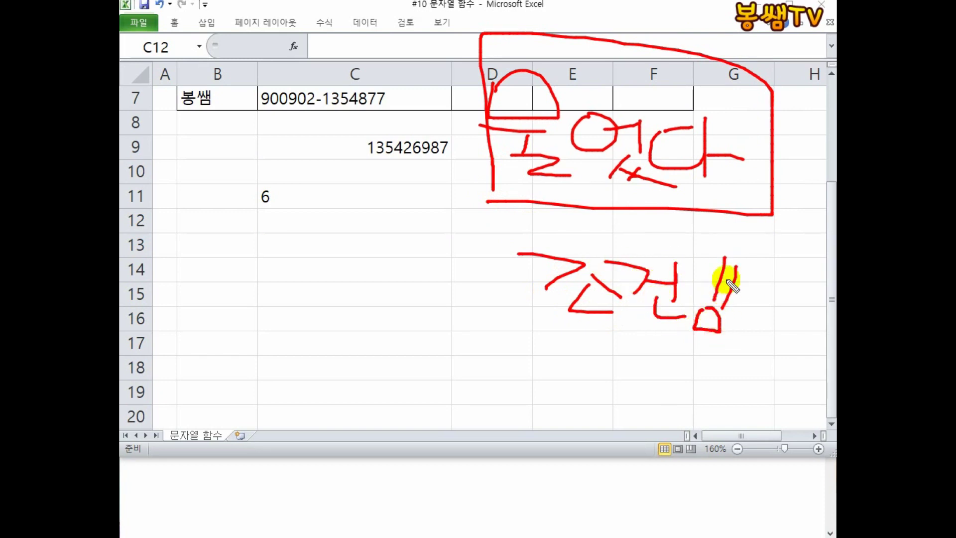
pyautogui.moveTo(742, 268); pyautogui.dragTo(719, 305)
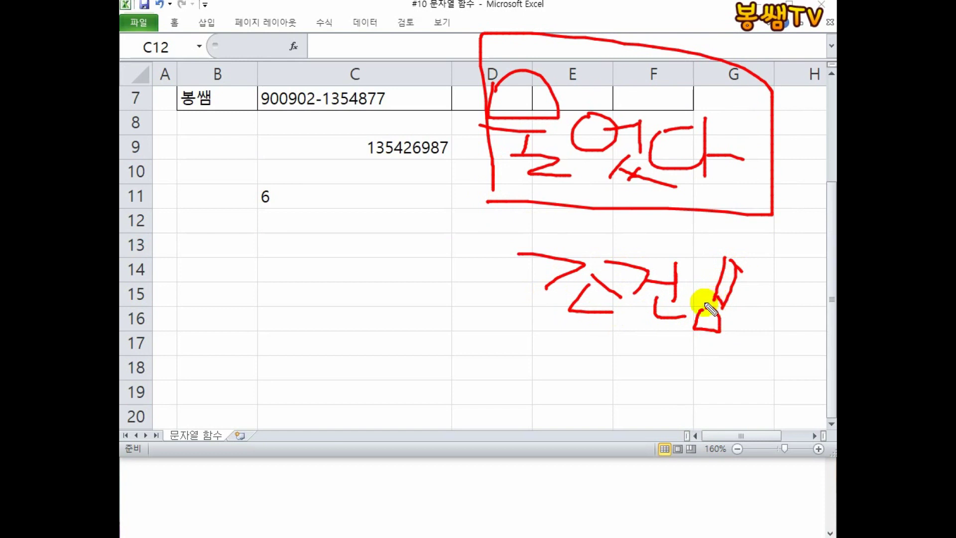
pyautogui.moveTo(725, 229)
pyautogui.mouseDown()
pyautogui.moveTo(488, 303)
pyautogui.moveTo(793, 336)
pyautogui.moveTo(616, 218)
pyautogui.mouseUp()
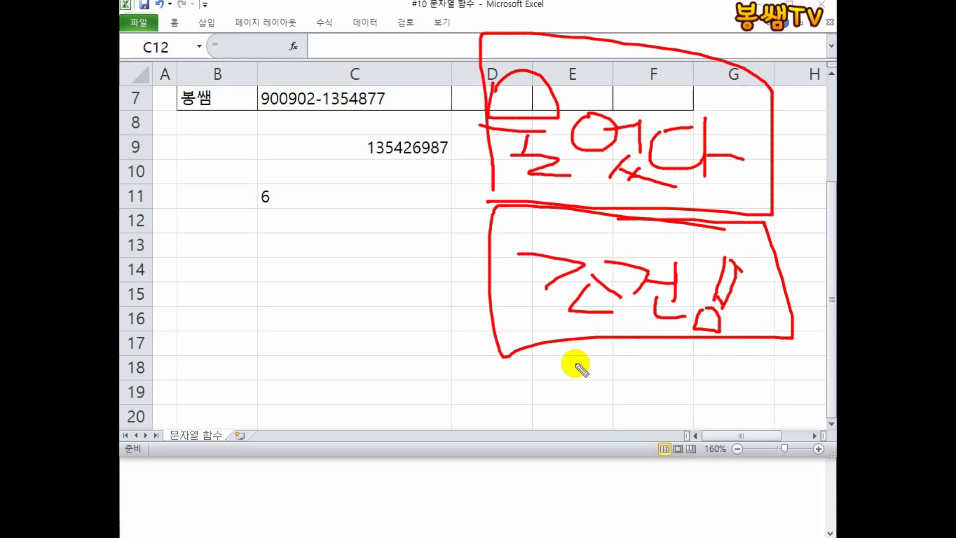
# Handwrite an underlined red pen note below the boxes with an arrow to another word, and clear all pen marks.
pyautogui.moveTo(563, 358)
pyautogui.mouseDown()
pyautogui.moveTo(619, 378)
pyautogui.moveTo(570, 406)
pyautogui.mouseUp()
pyautogui.moveTo(595, 394)
pyautogui.mouseDown()
pyautogui.moveTo(597, 408)
pyautogui.moveTo(652, 409)
pyautogui.mouseUp()
pyautogui.moveTo(663, 369)
pyautogui.mouseDown()
pyautogui.moveTo(725, 405)
pyautogui.moveTo(715, 425)
pyautogui.moveTo(706, 420)
pyautogui.moveTo(726, 436)
pyautogui.moveTo(643, 443)
pyautogui.moveTo(607, 485)
pyautogui.moveTo(659, 475)
pyautogui.mouseUp()
pyautogui.click(497, 456)
pyautogui.moveTo(473, 446)
pyautogui.mouseDown()
pyautogui.moveTo(473, 478)
pyautogui.moveTo(548, 448)
pyautogui.moveTo(557, 486)
pyautogui.mouseUp()
pyautogui.click(587, 484)
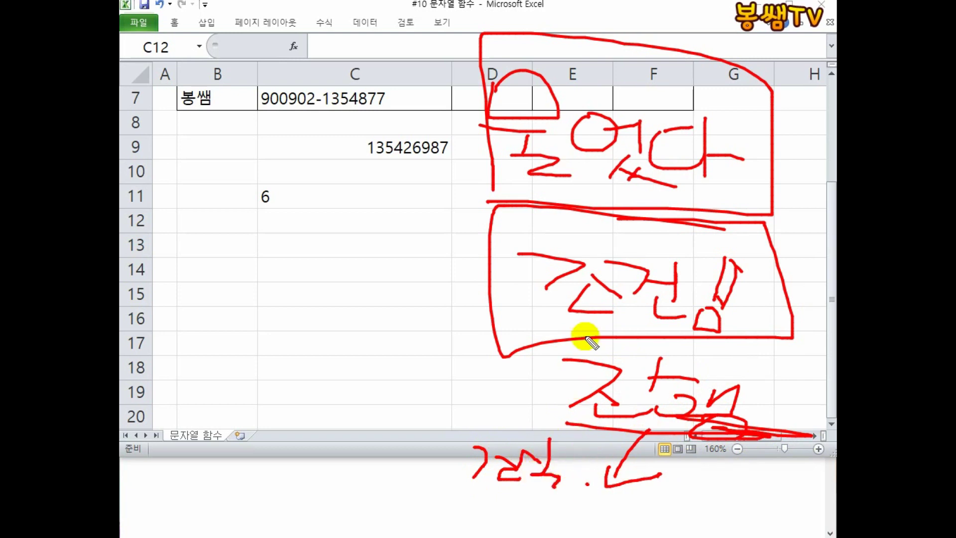
pyautogui.press('Escape')
# Enter the note 물었다 in E9 and 조건이 발생 in E10.
pyautogui.click(575, 155)
pyautogui.write('ANFㄹ었다')
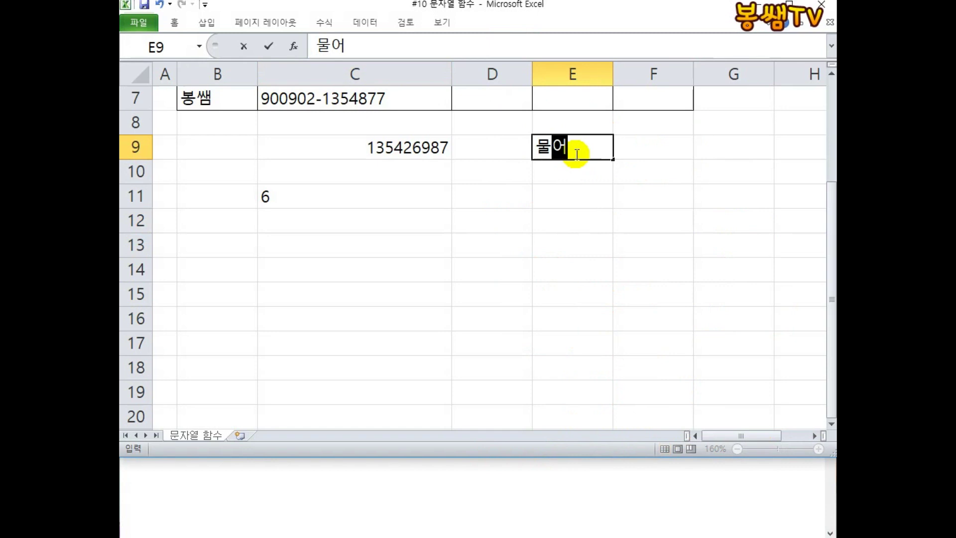
pyautogui.press('Return')
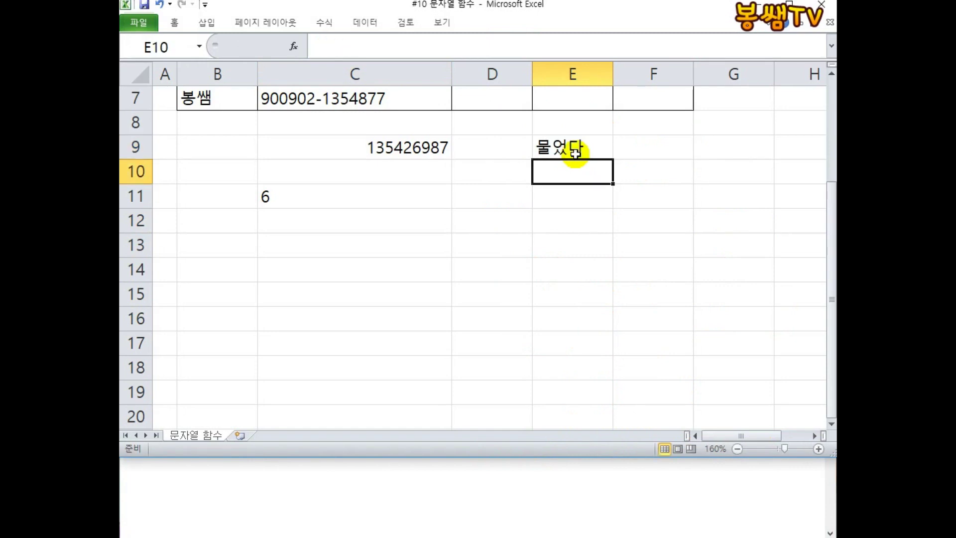
pyautogui.write('조건이 발생')
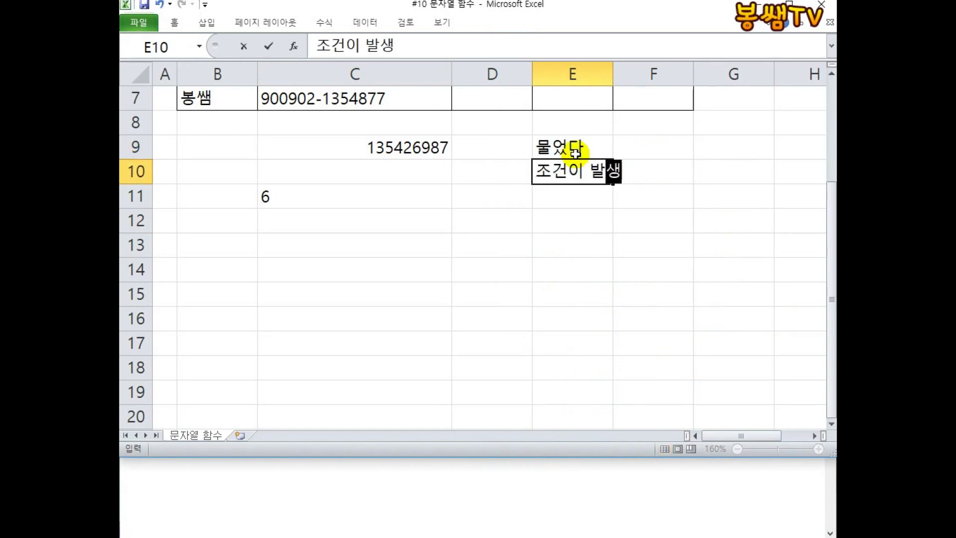
pyautogui.press('Return')
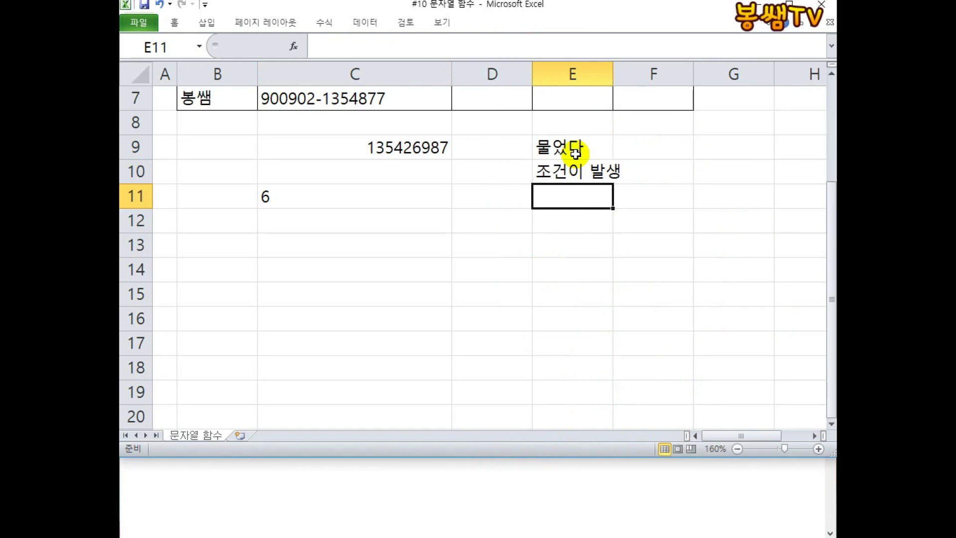
# Add the notes 조건식을 만들어야.. in E11 and 조건의 3요소 in E12.
pyautogui.write('조건')
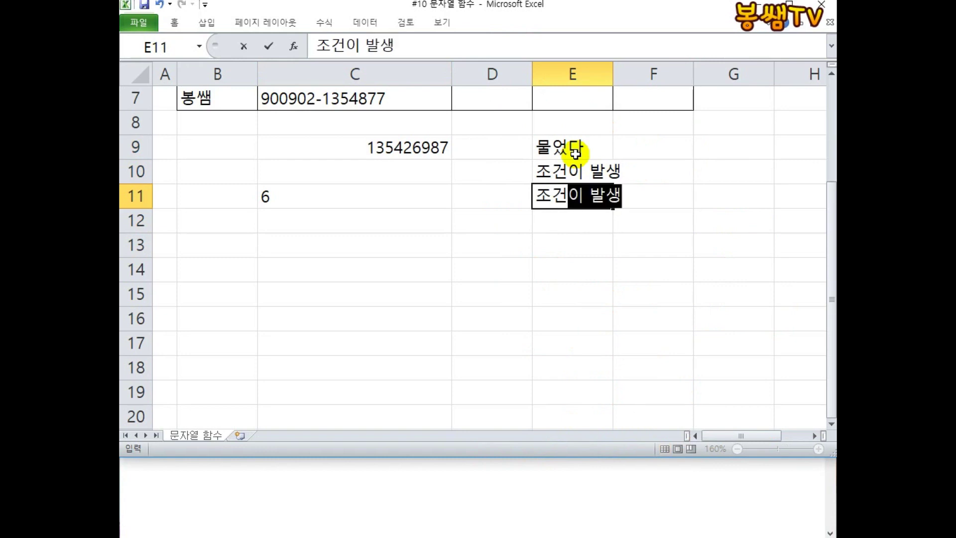
pyautogui.write('ㅇ을 만들ㅇ')
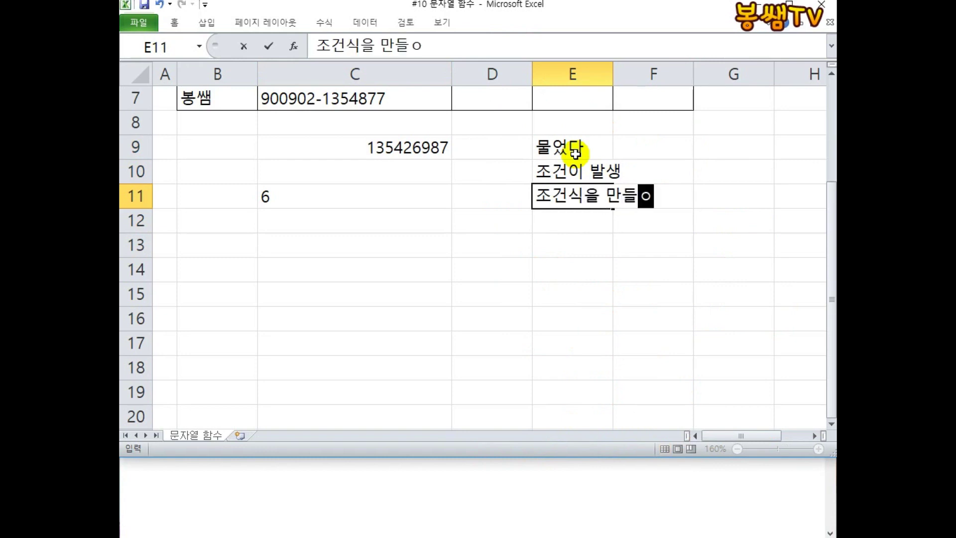
pyautogui.write('야..')
pyautogui.press('Return')
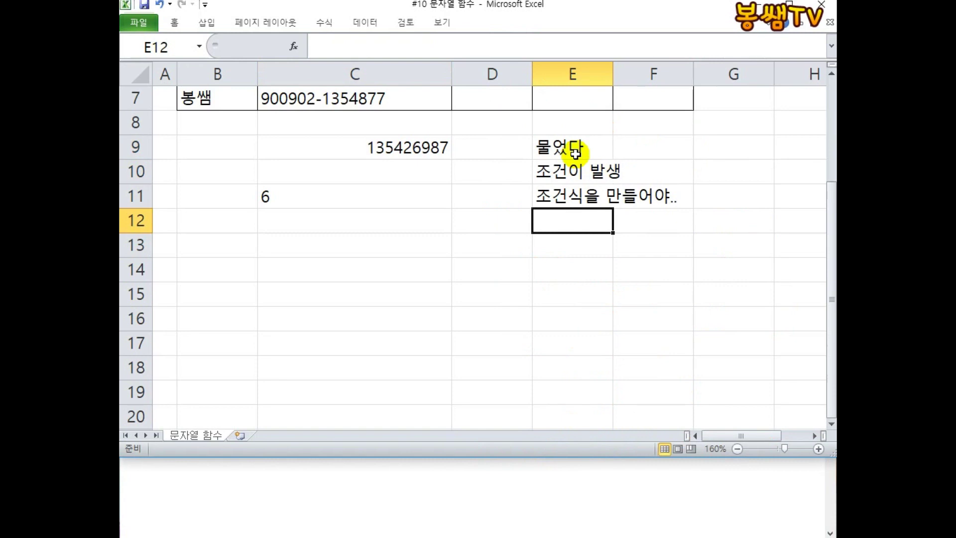
pyautogui.write('조건의')
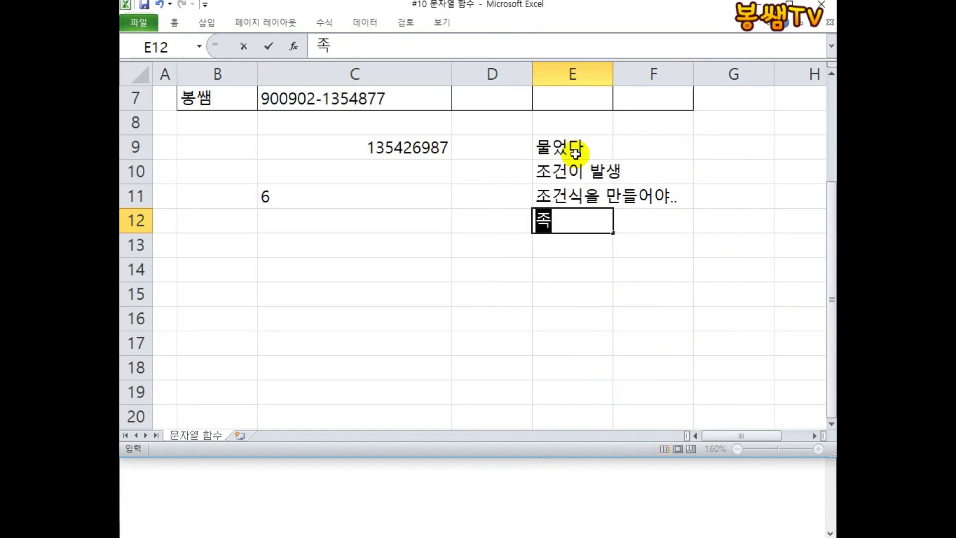
pyautogui.write(' 3요소')
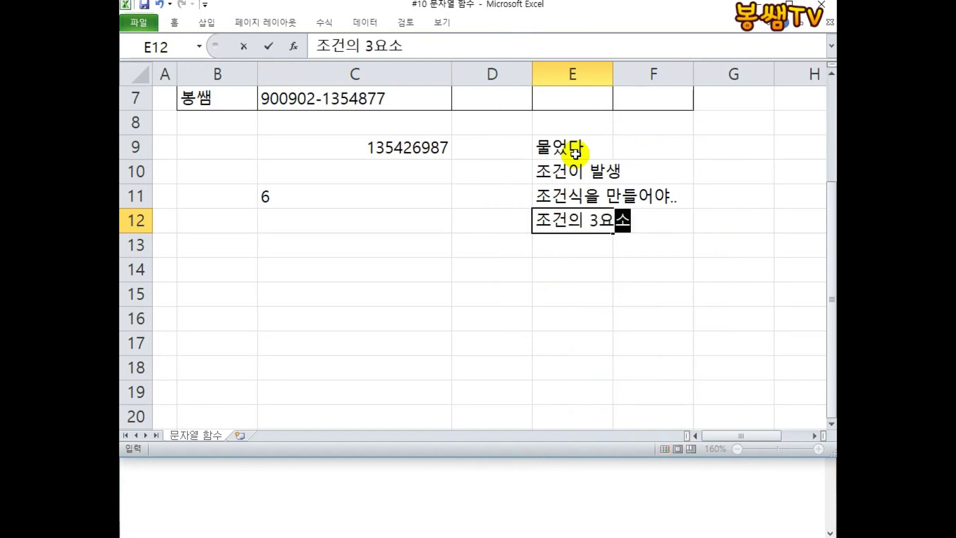
pyautogui.press('Return')
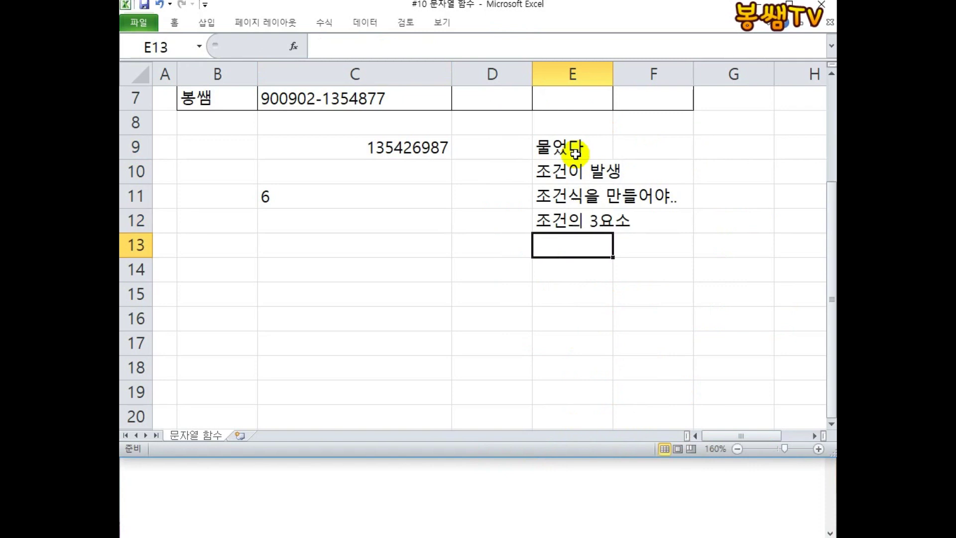
# Enter the three condition elements 대상값 기호 제시값 in E13.
pyautogui.write('대사가')
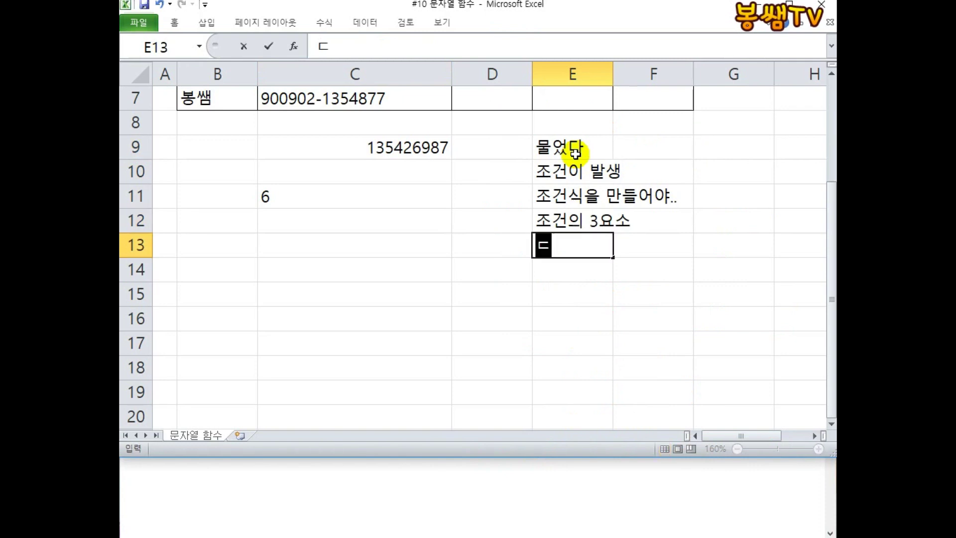
pyautogui.write('값')
pyautogui.press('Right')
pyautogui.press('Left')
pyautogui.press('F2')
pyautogui.write('기호 제시값')
pyautogui.press('Return')
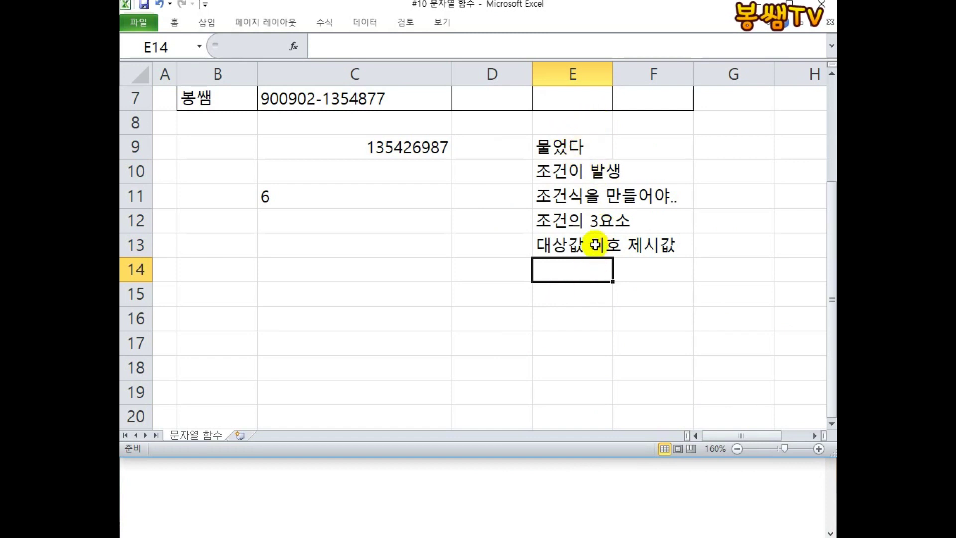
# Bracket the notes in E9:E13 in red pen, add a downward arrow, outline each line, and clear the marks.
pyautogui.click(793, 0)
pyautogui.moveTo(527, 145)
pyautogui.mouseDown()
pyautogui.moveTo(495, 181)
pyautogui.moveTo(497, 238)
pyautogui.moveTo(525, 239)
pyautogui.mouseUp()
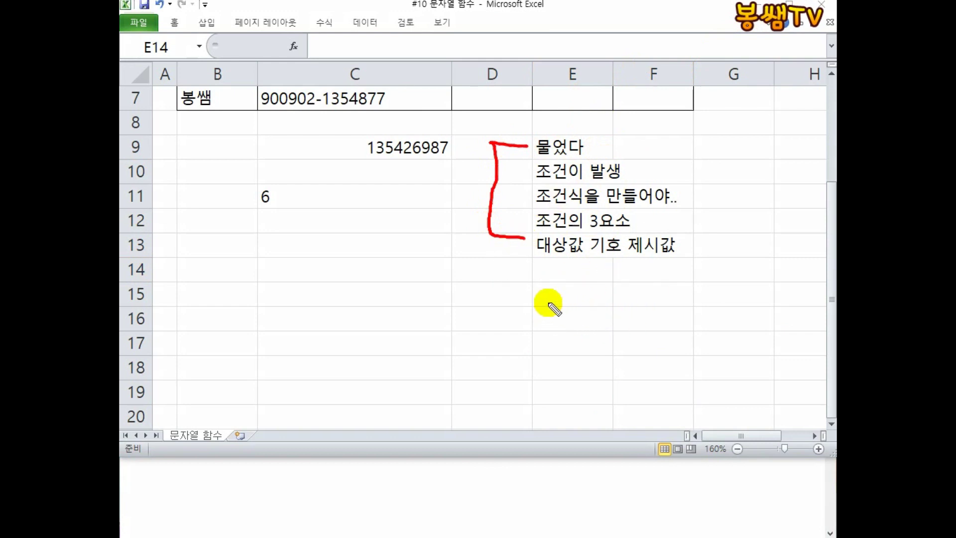
pyautogui.moveTo(655, 132)
pyautogui.mouseDown()
pyautogui.moveTo(704, 235)
pyautogui.moveTo(700, 253)
pyautogui.moveTo(729, 250)
pyautogui.mouseUp()
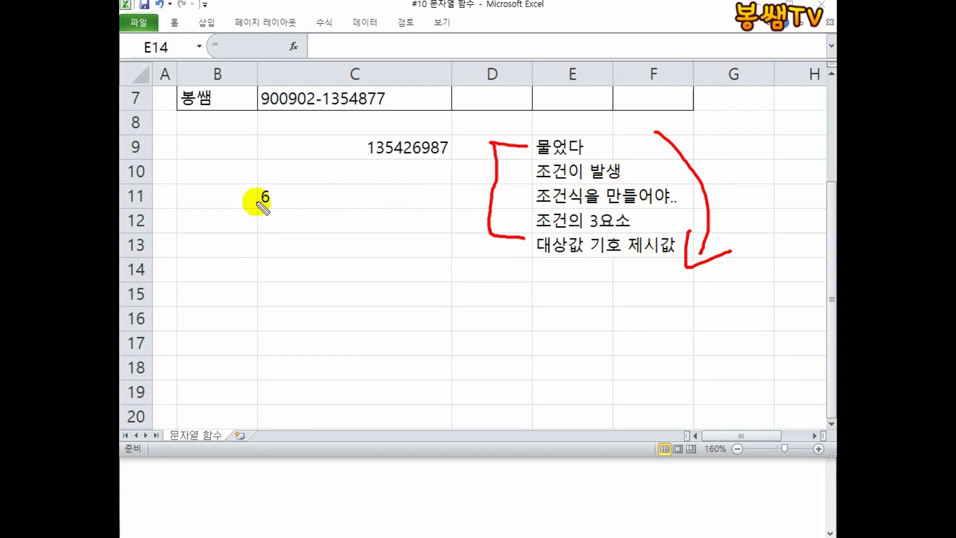
pyautogui.moveTo(534, 162)
pyautogui.mouseDown()
pyautogui.moveTo(618, 149)
pyautogui.moveTo(550, 156)
pyautogui.moveTo(533, 188)
pyautogui.moveTo(582, 141)
pyautogui.moveTo(533, 166)
pyautogui.moveTo(572, 192)
pyautogui.moveTo(526, 211)
pyautogui.moveTo(682, 217)
pyautogui.moveTo(545, 184)
pyautogui.moveTo(543, 231)
pyautogui.moveTo(639, 230)
pyautogui.moveTo(646, 215)
pyautogui.moveTo(512, 214)
pyautogui.moveTo(693, 278)
pyautogui.moveTo(547, 232)
pyautogui.moveTo(541, 260)
pyautogui.mouseUp()
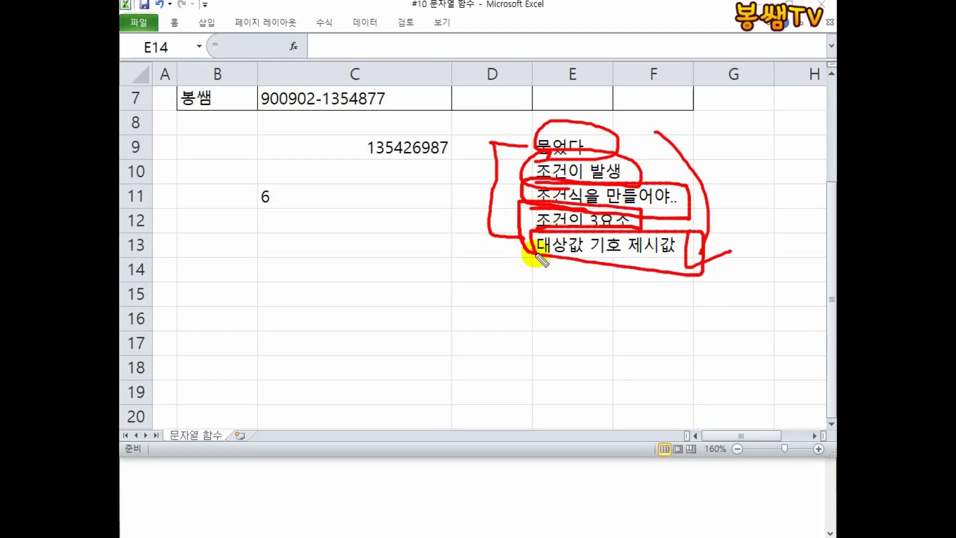
pyautogui.press('Escape')
# Open the C11 formula for editing, box MID(C9,6,1) in red pen, and draw linking lines to 대상값 and 제시값 in E13.
pyautogui.doubleClick(314, 192)
pyautogui.moveTo(364, 199); pyautogui.dragTo(272, 198)
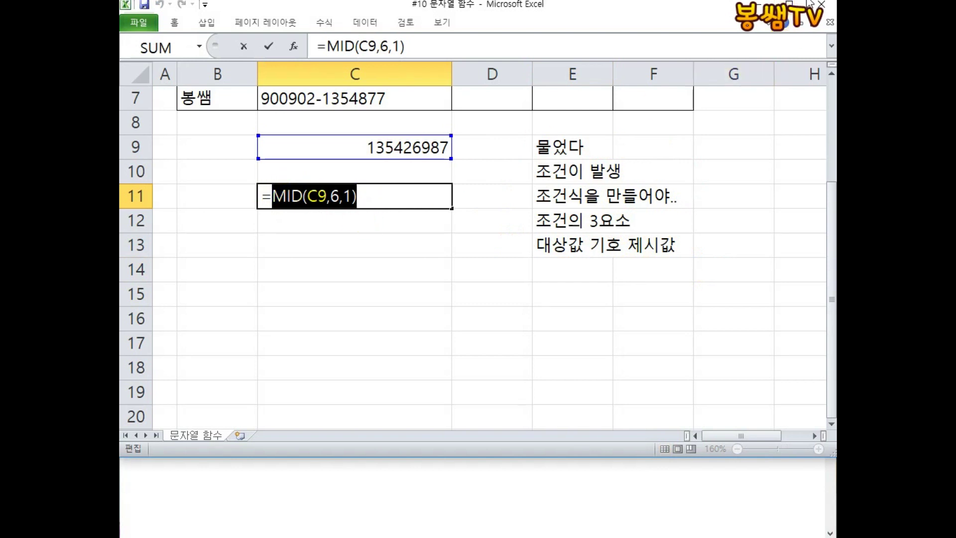
pyautogui.click(757, 0)
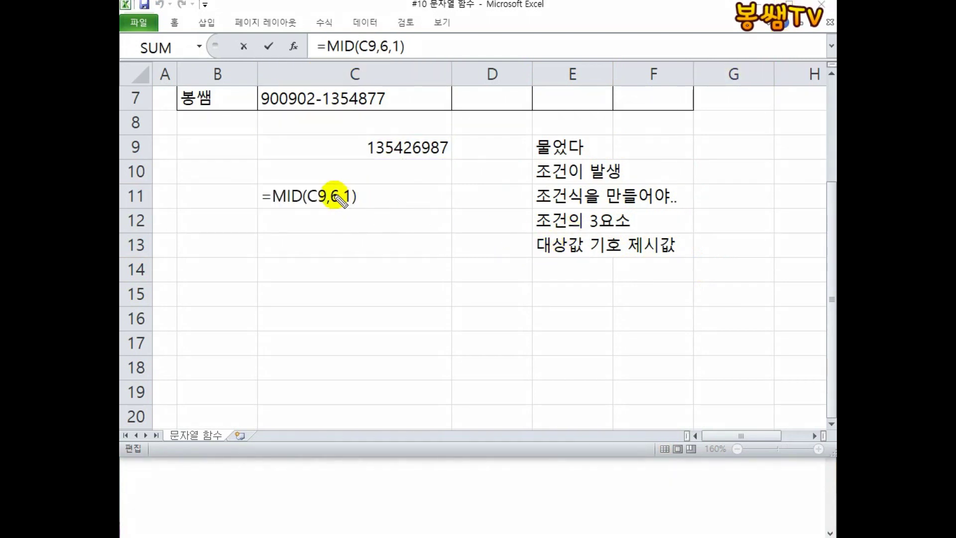
pyautogui.moveTo(277, 181)
pyautogui.mouseDown()
pyautogui.moveTo(267, 207)
pyautogui.moveTo(367, 207)
pyautogui.moveTo(268, 180)
pyautogui.mouseUp()
pyautogui.moveTo(561, 259)
pyautogui.mouseDown()
pyautogui.moveTo(433, 294)
pyautogui.moveTo(329, 222)
pyautogui.mouseUp()
pyautogui.moveTo(694, 259)
pyautogui.mouseDown()
pyautogui.moveTo(401, 309)
pyautogui.moveTo(317, 215)
pyautogui.mouseUp()
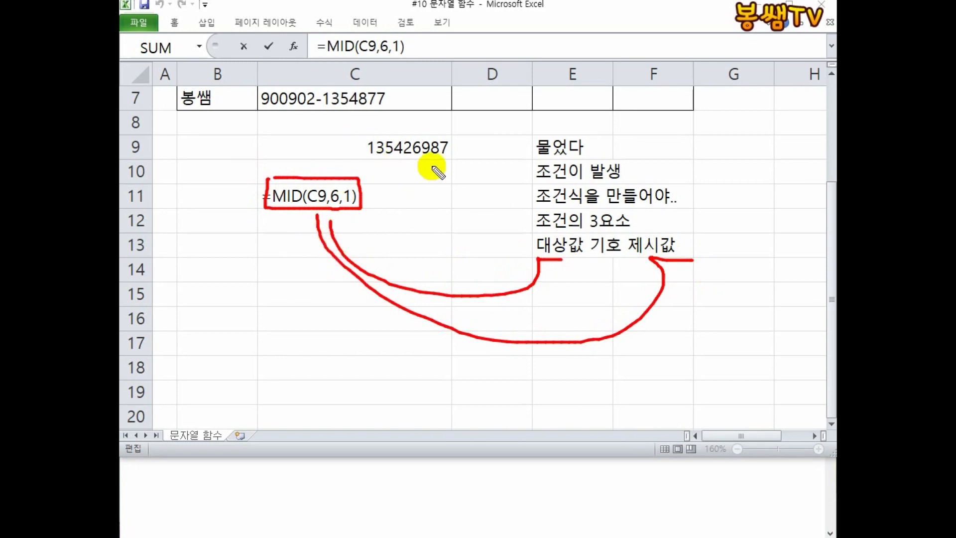
pyautogui.moveTo(337, 113)
pyautogui.mouseDown()
pyautogui.moveTo(305, 175)
pyautogui.moveTo(337, 170)
pyautogui.mouseUp()
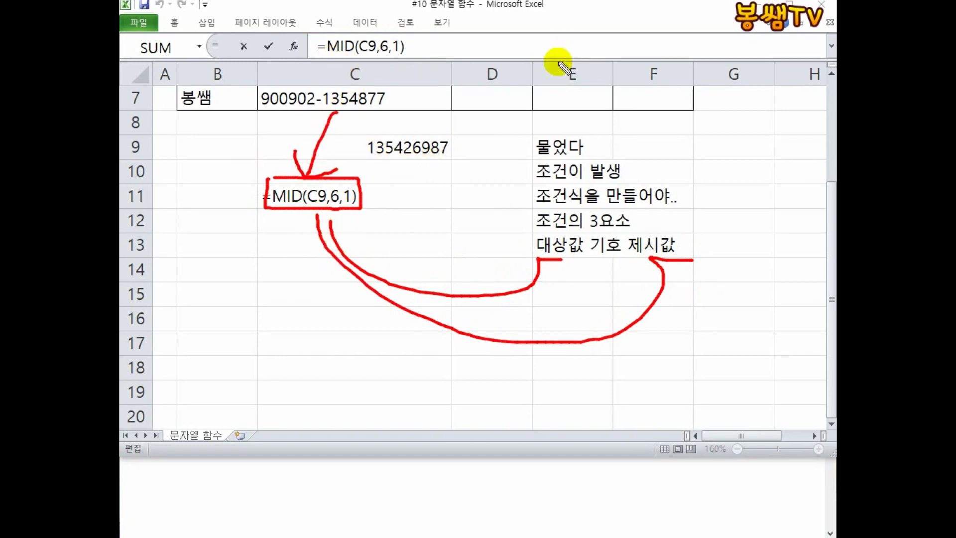
# Handwrite A above the formula, B above a circled 6 and an equals sign between them in red, and clear the marks.
pyautogui.moveTo(561, 51); pyautogui.dragTo(546, 100)
pyautogui.moveTo(361, 58)
pyautogui.mouseDown()
pyautogui.moveTo(308, 106)
pyautogui.moveTo(366, 102)
pyautogui.moveTo(362, 117)
pyautogui.mouseUp()
pyautogui.moveTo(362, 89)
pyautogui.mouseDown()
pyautogui.moveTo(384, 89)
pyautogui.moveTo(386, 117)
pyautogui.moveTo(267, 149)
pyautogui.moveTo(384, 167)
pyautogui.moveTo(344, 146)
pyautogui.mouseUp()
pyautogui.moveTo(341, 9); pyautogui.dragTo(328, 57)
pyautogui.moveTo(341, 8)
pyautogui.mouseDown()
pyautogui.moveTo(352, 49)
pyautogui.moveTo(357, 33)
pyautogui.mouseUp()
pyautogui.moveTo(570, 137)
pyautogui.mouseDown()
pyautogui.moveTo(545, 133)
pyautogui.moveTo(616, 72)
pyautogui.moveTo(575, 137)
pyautogui.mouseUp()
pyautogui.moveTo(555, 5)
pyautogui.mouseDown()
pyautogui.moveTo(557, 50)
pyautogui.moveTo(571, 24)
pyautogui.moveTo(570, 45)
pyautogui.moveTo(547, 47)
pyautogui.mouseUp()
pyautogui.click(600, 78)
pyautogui.moveTo(599, 79); pyautogui.dragTo(602, 28)
pyautogui.moveTo(602, 27); pyautogui.dragTo(645, 44)
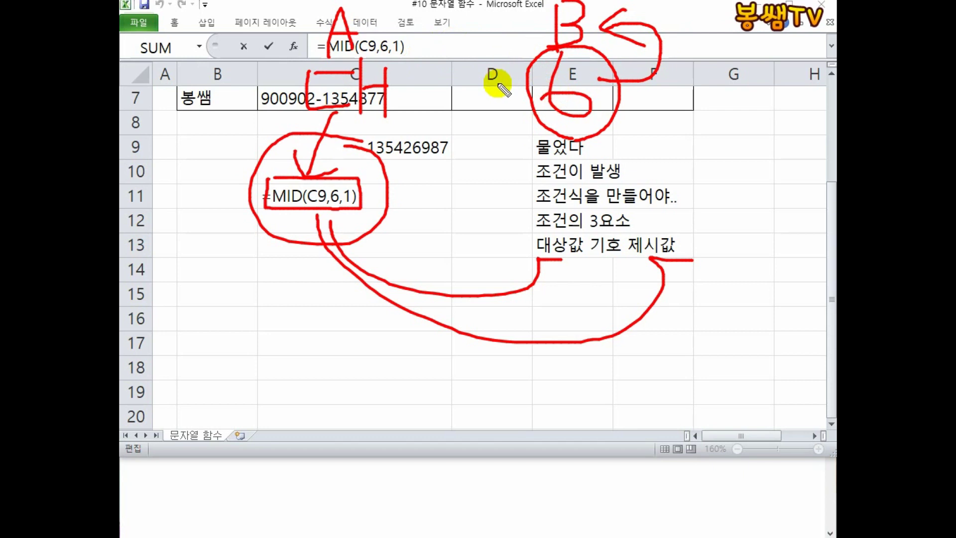
pyautogui.moveTo(424, 29); pyautogui.dragTo(479, 29)
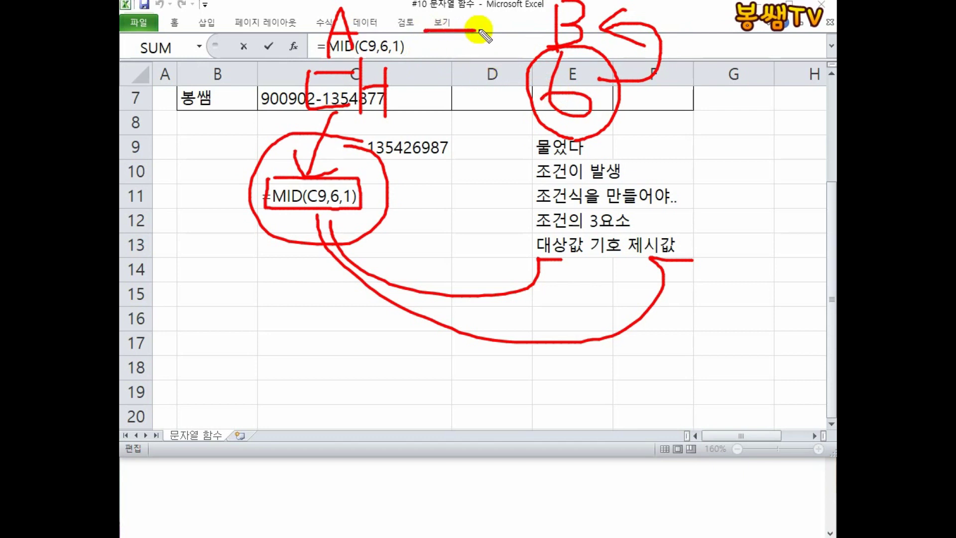
pyautogui.moveTo(426, 44); pyautogui.dragTo(485, 46)
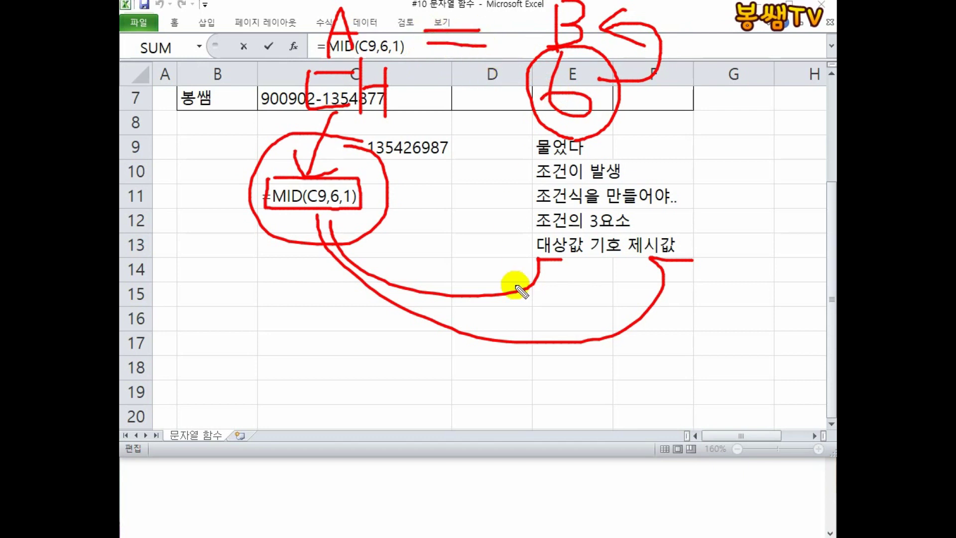
pyautogui.press('Escape')
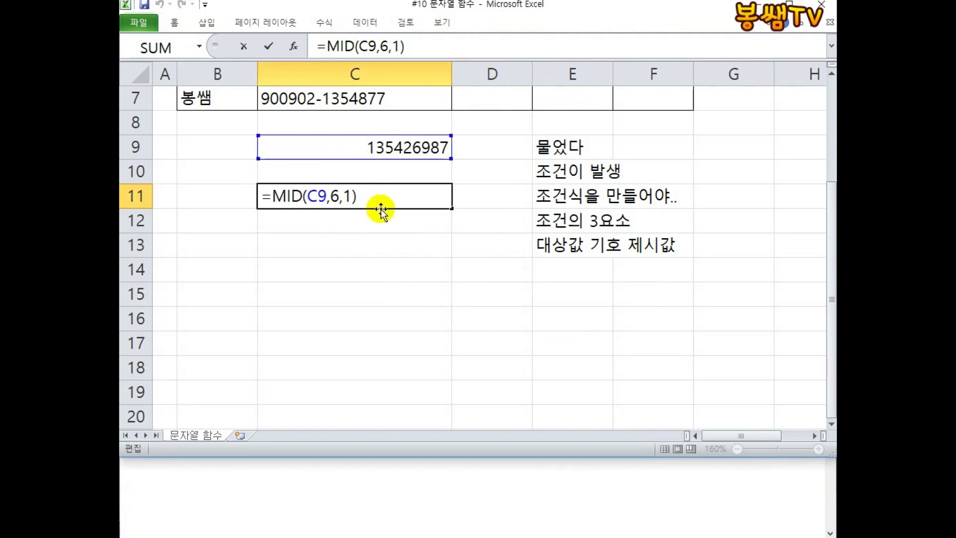
# Extend the C11 formula to the comparison =MID(C9,6,1)=6 and enter it.
pyautogui.write('=6')
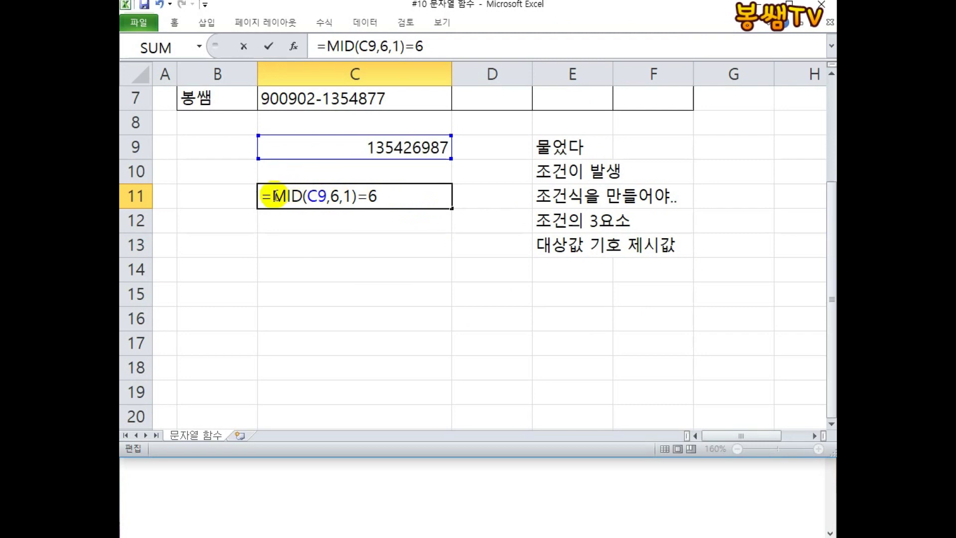
pyautogui.moveTo(272, 196); pyautogui.dragTo(400, 195)
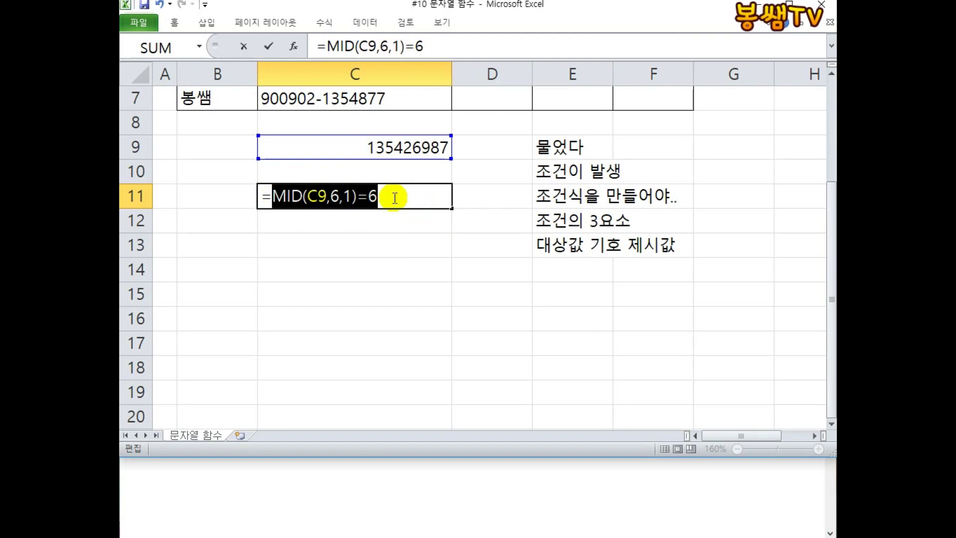
pyautogui.moveTo(272, 196); pyautogui.dragTo(344, 196)
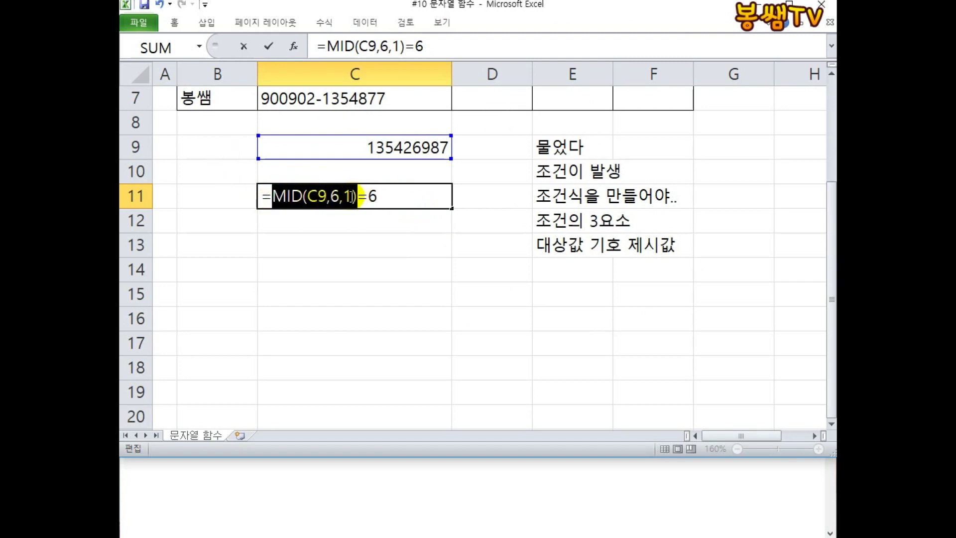
pyautogui.click(380, 200)
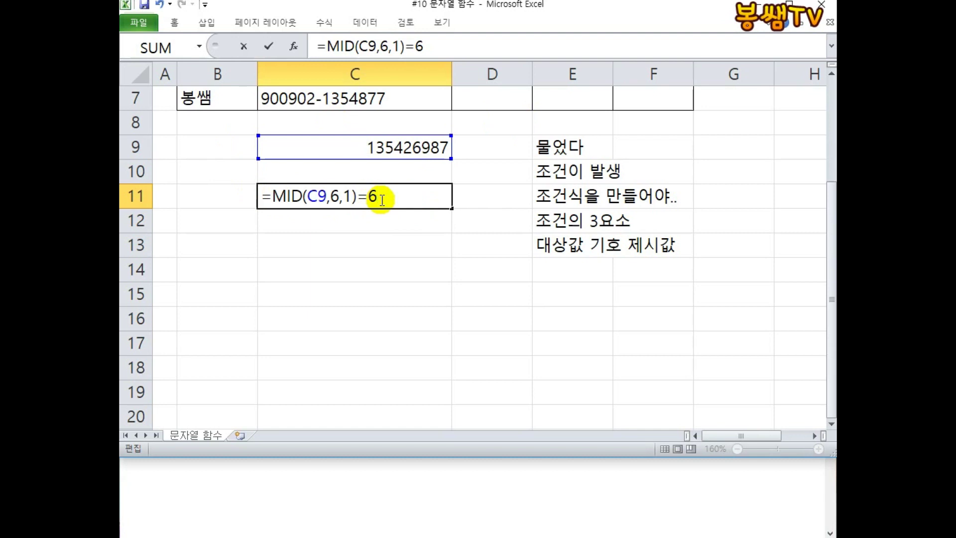
pyautogui.press('Return')
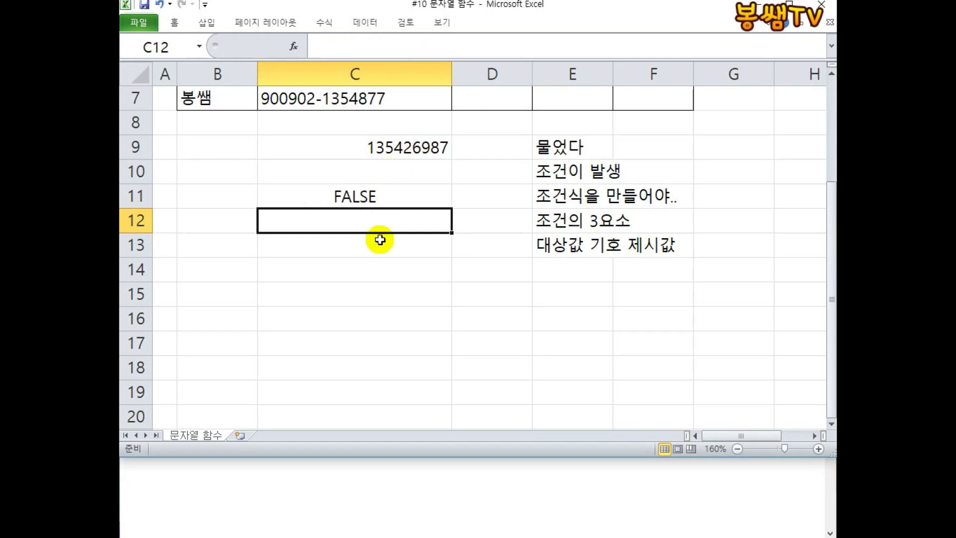
# Enter the remark 이상하네 ? in C14.
pyautogui.click(356, 276)
pyautogui.write('이상하네 ㅠㅠ')
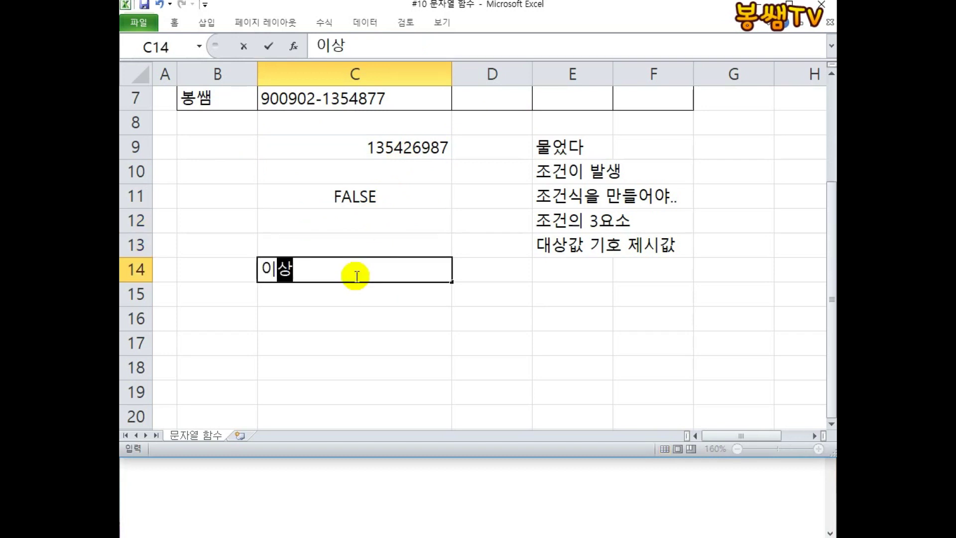
pyautogui.click(391, 269)
pyautogui.press('Delete')
pyautogui.hotkey('ctrl', 'z')
pyautogui.doubleClick(391, 268)
pyautogui.press('BackSpace')
pyautogui.press('BackSpace')
pyautogui.write('?')
pyautogui.press('Return')
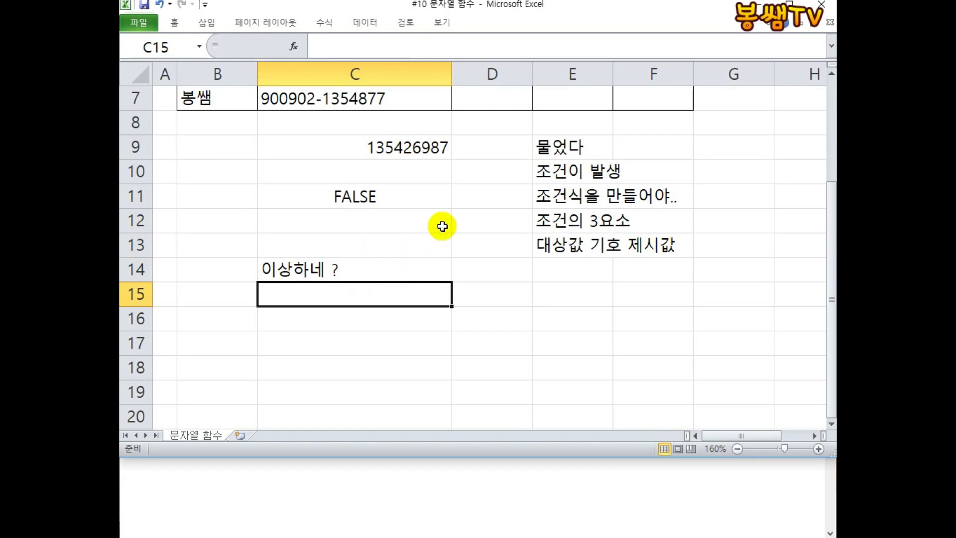
# Review the comparison formula in C11 without altering it.
pyautogui.click(367, 202)
pyautogui.doubleClick(349, 197)
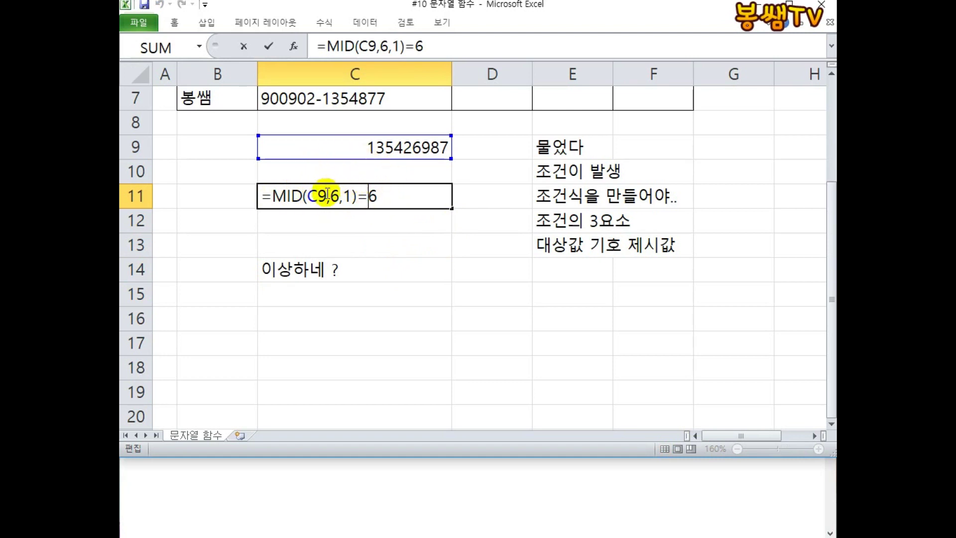
pyautogui.hotkey('ctrl', 'Return')
# Move the condition notes from E9:E14 one column over so that they start in F9.
pyautogui.click(560, 155)
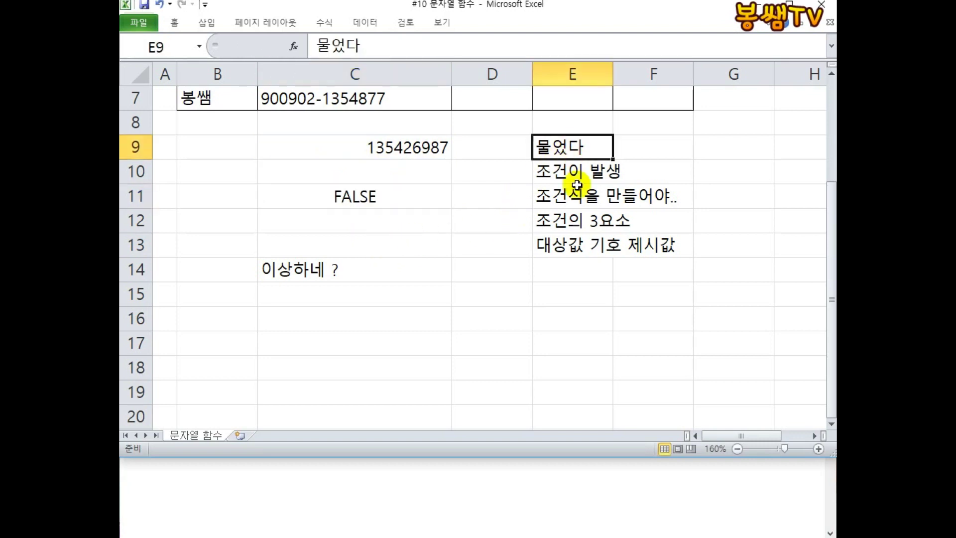
pyautogui.moveTo(576, 185); pyautogui.dragTo(567, 222)
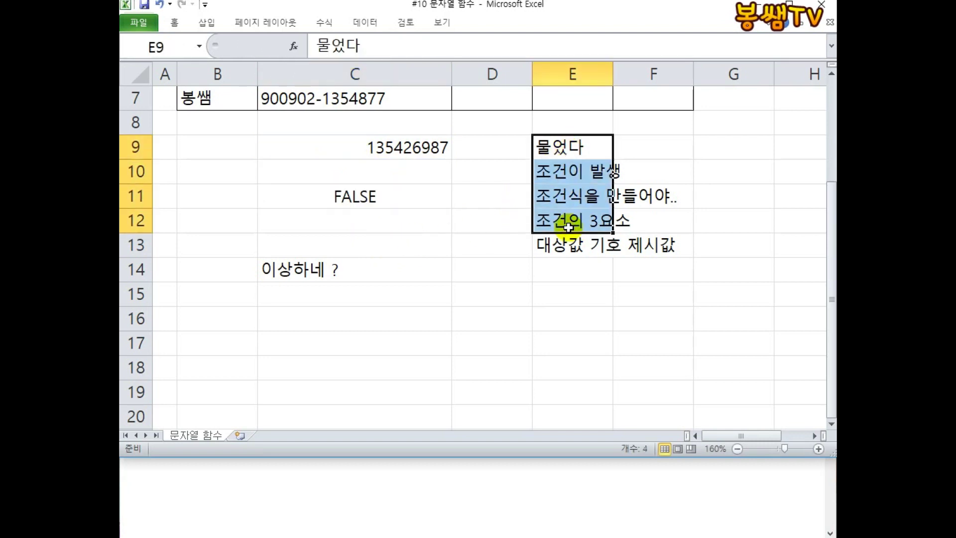
pyautogui.moveTo(568, 155); pyautogui.dragTo(573, 272)
pyautogui.hotkey('ctrl', 'c')
pyautogui.click(643, 150)
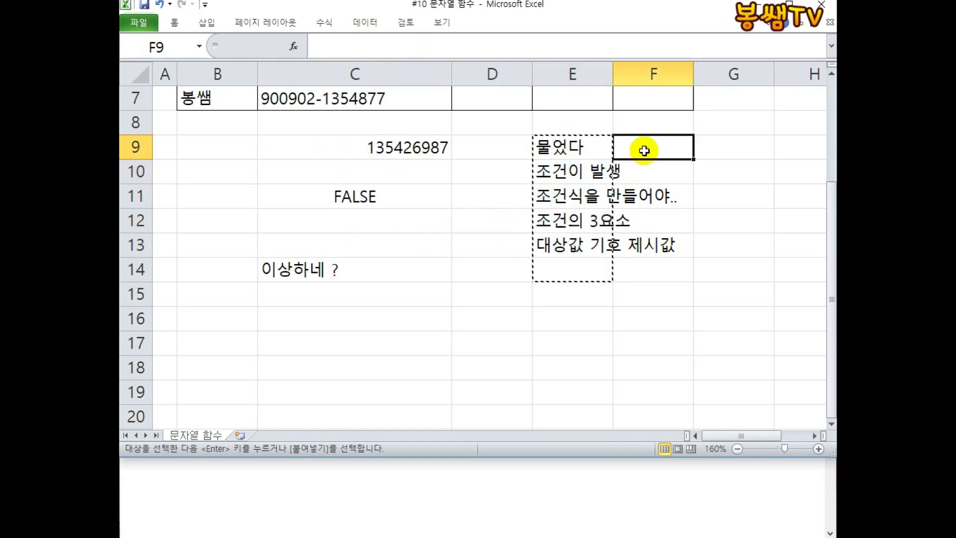
pyautogui.press('Return')
pyautogui.click(528, 153)
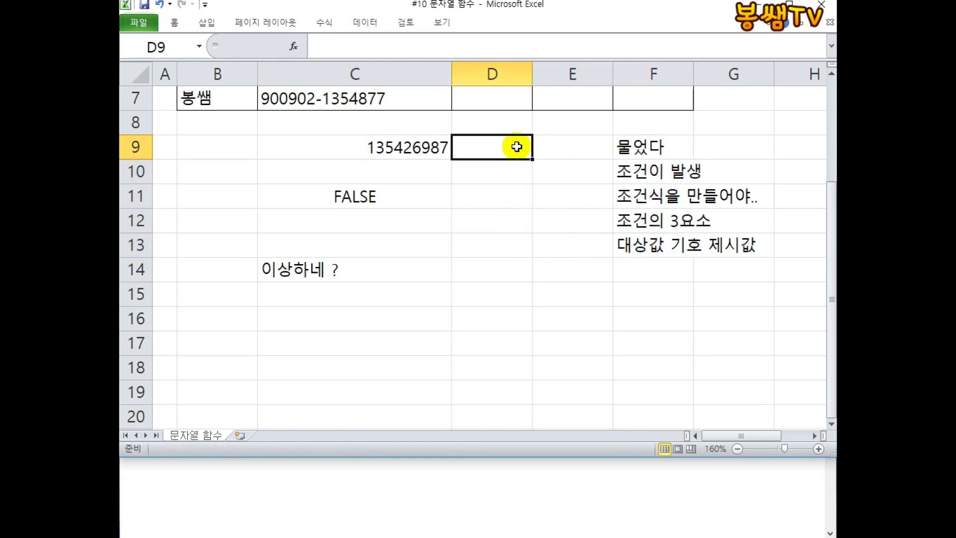
# Enter the numbers 1 in D9 and 2 in D10.
pyautogui.write('1')
pyautogui.press('Return')
pyautogui.write('2')
pyautogui.press('Return')
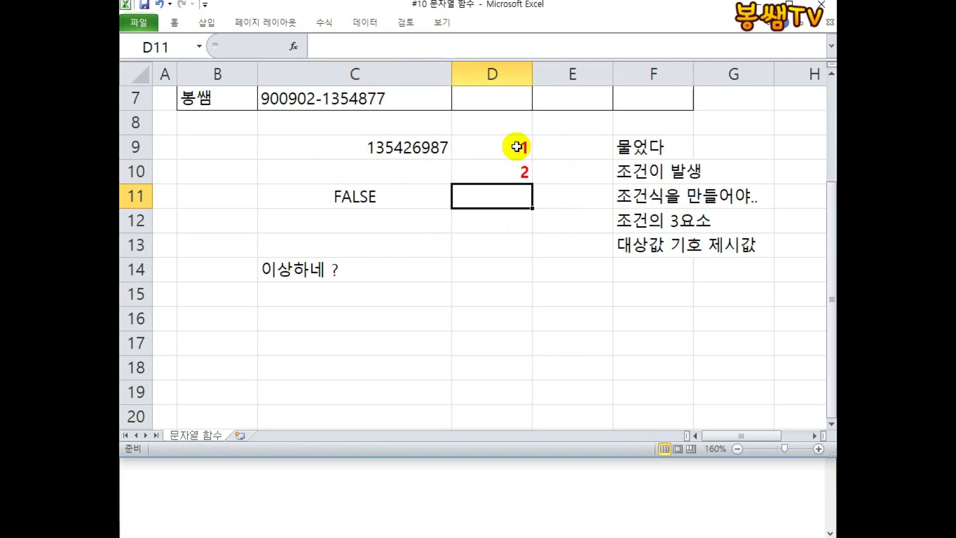
# Set the font colour of cells D9:D17 to automatic.
pyautogui.moveTo(516, 146); pyautogui.dragTo(509, 342)
pyautogui.rightClick(511, 314)
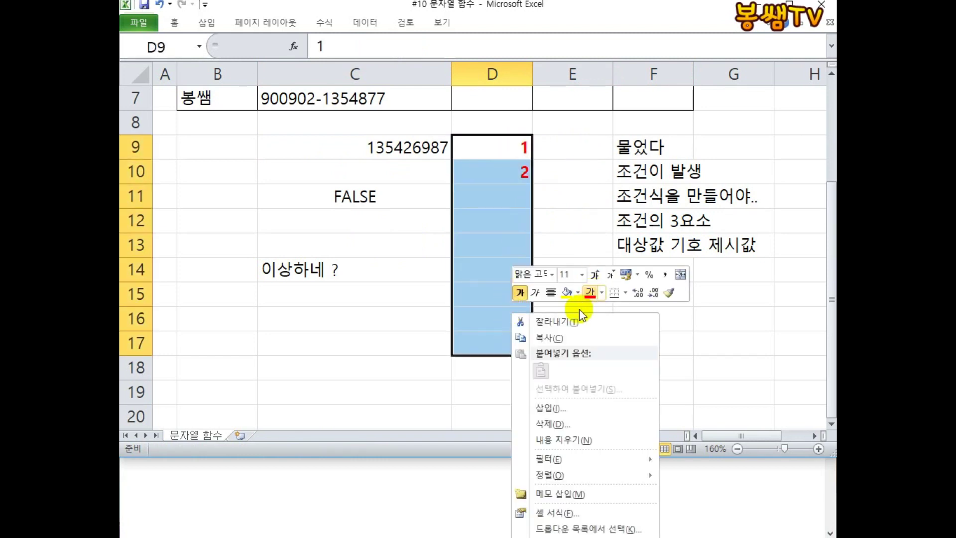
pyautogui.click(601, 292)
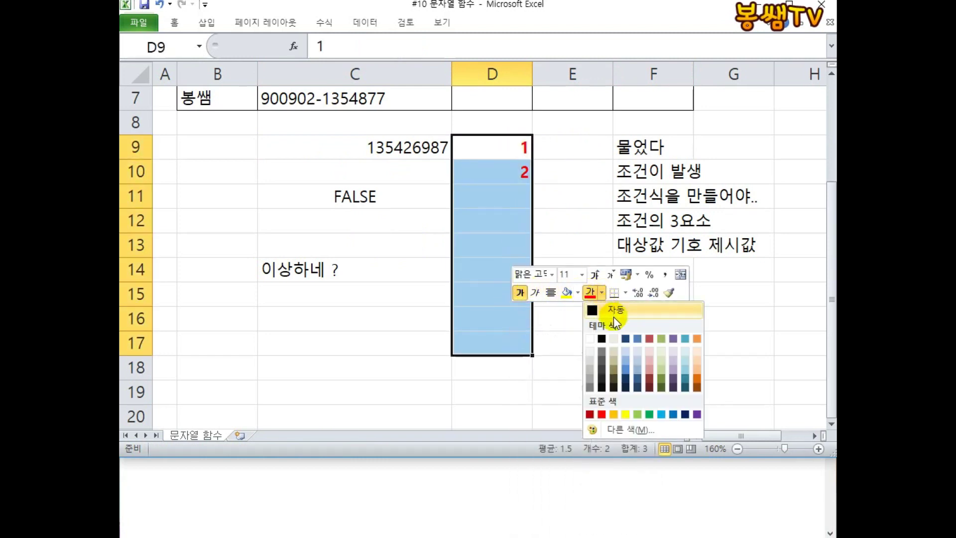
pyautogui.click(591, 309)
pyautogui.click(593, 171)
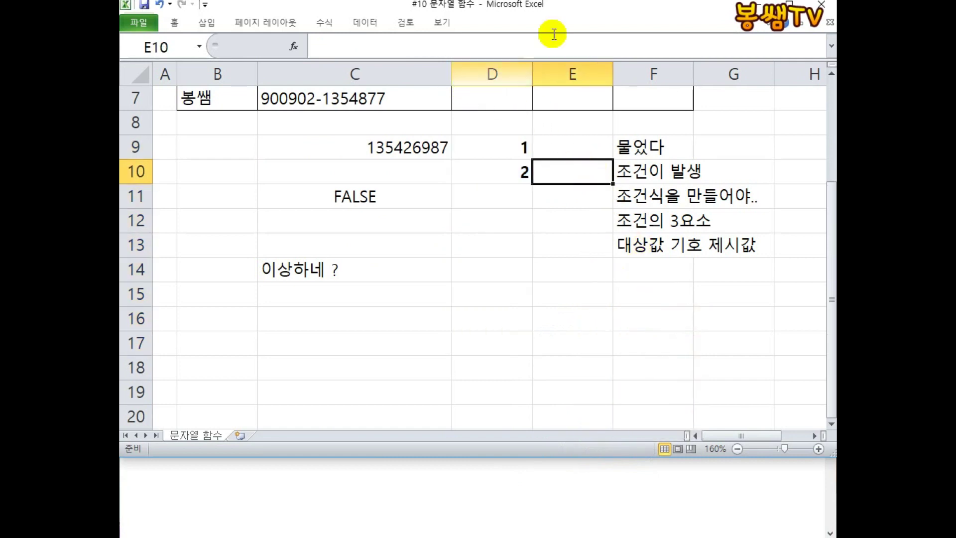
# Enter the formula =SUM(D9:D10) in D11.
pyautogui.click(491, 201)
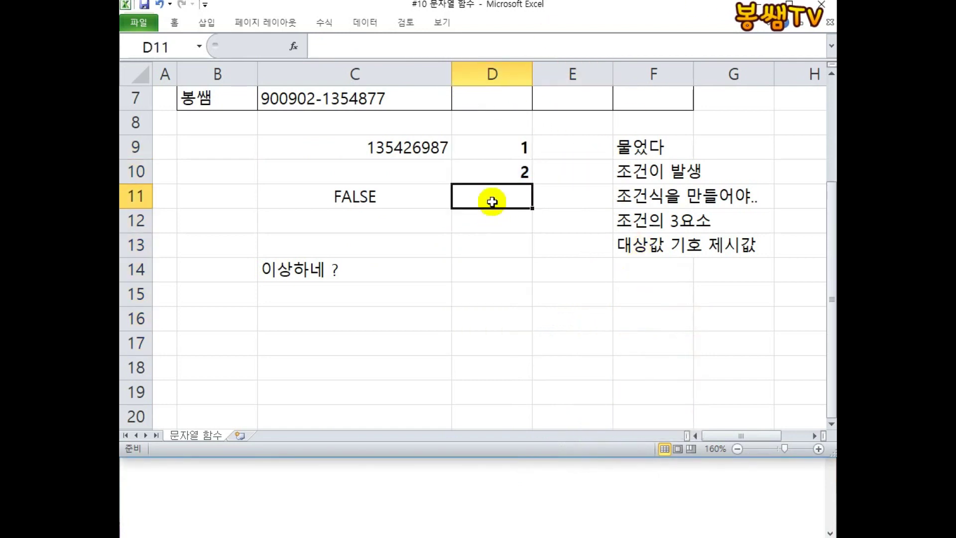
pyautogui.write('=SUM(')
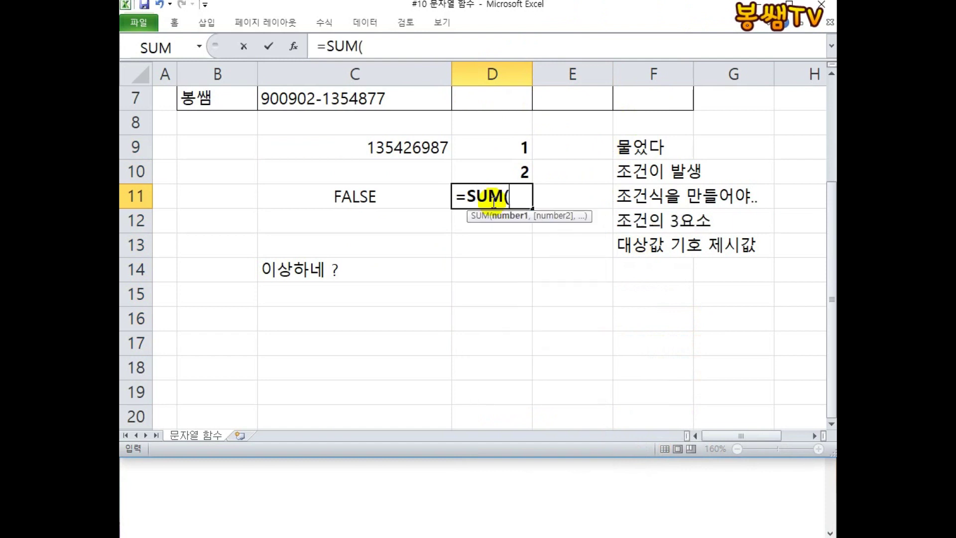
pyautogui.moveTo(477, 150); pyautogui.dragTo(477, 164)
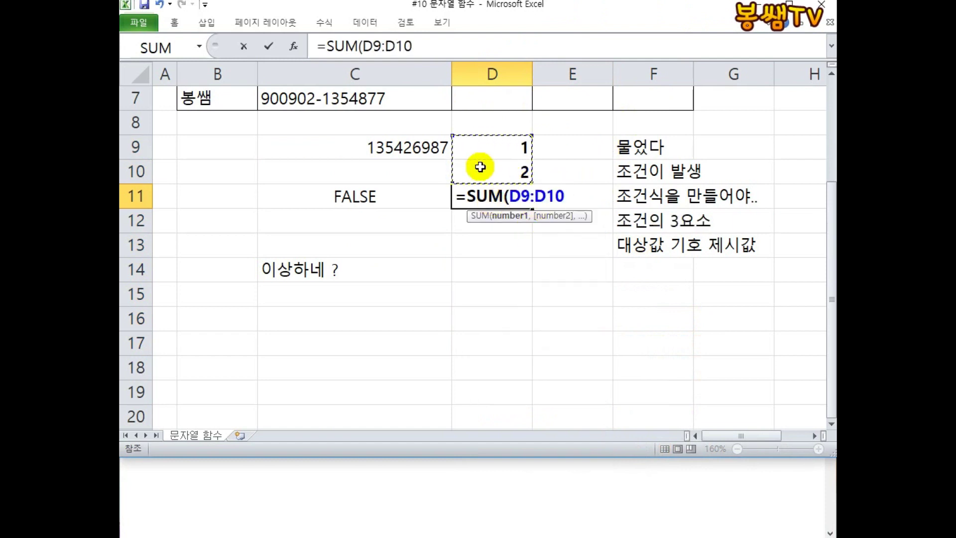
pyautogui.write(')')
pyautogui.press('Return')
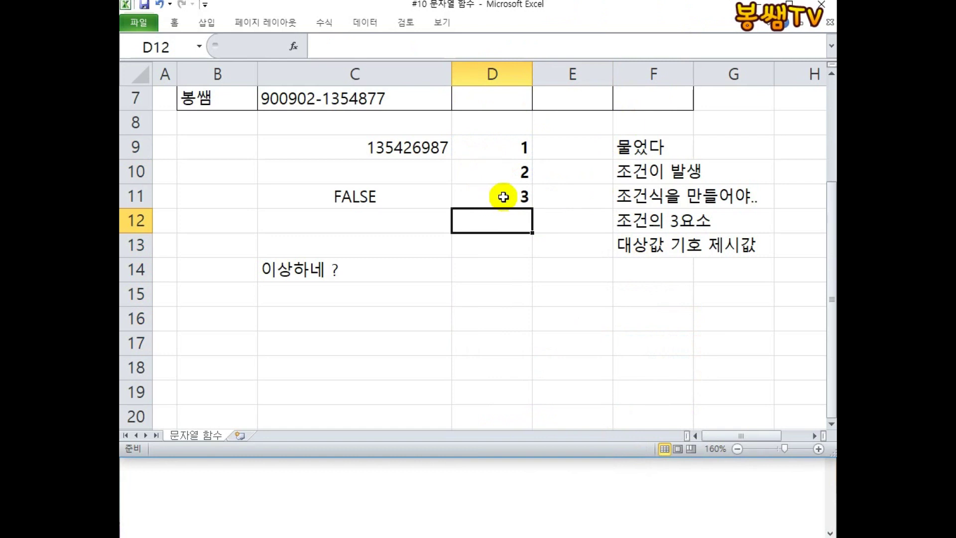
# Go over the condition notes in F9:F12 and extend the D11 formula to the comparison =SUM(D9:D10)=3.
pyautogui.click(646, 141)
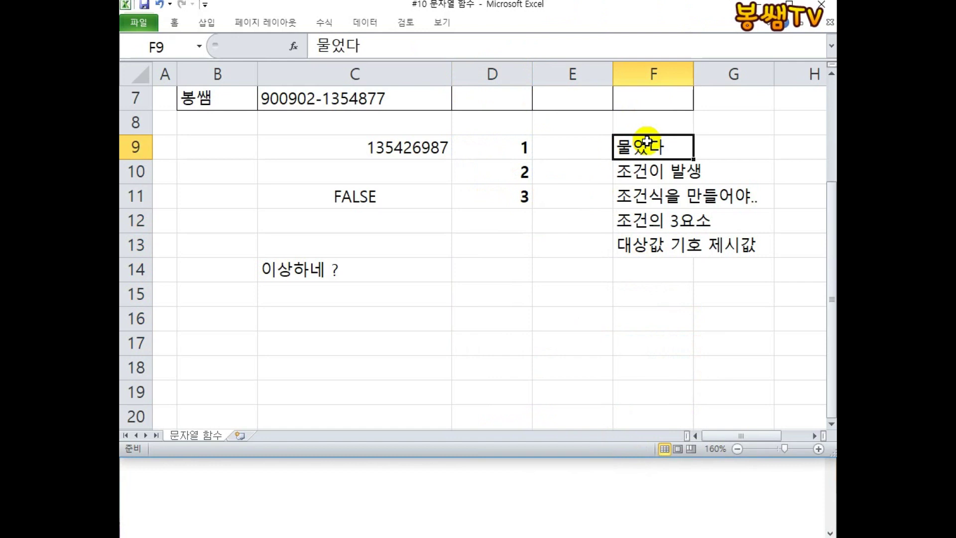
pyautogui.click(632, 172)
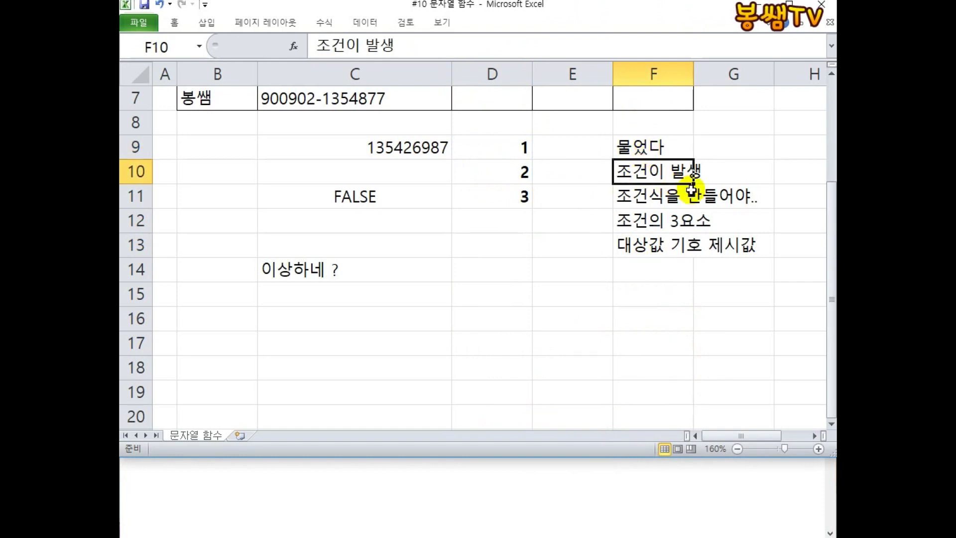
pyautogui.click(654, 197)
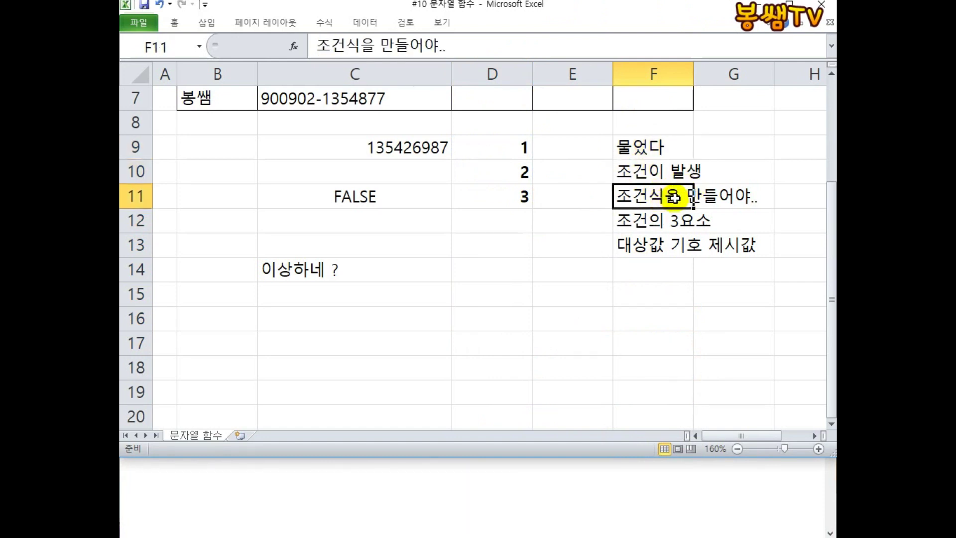
pyautogui.click(637, 222)
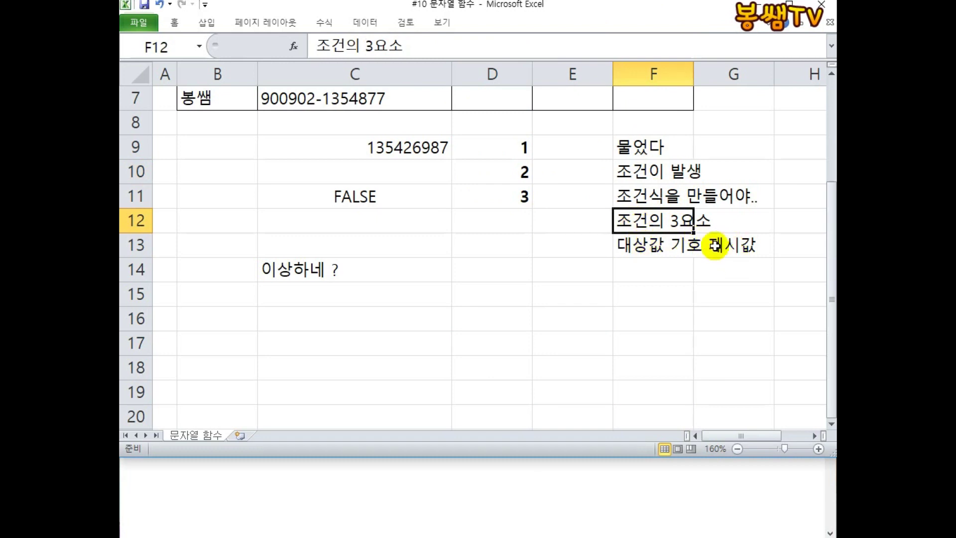
pyautogui.click(478, 197)
pyautogui.doubleClick(475, 200)
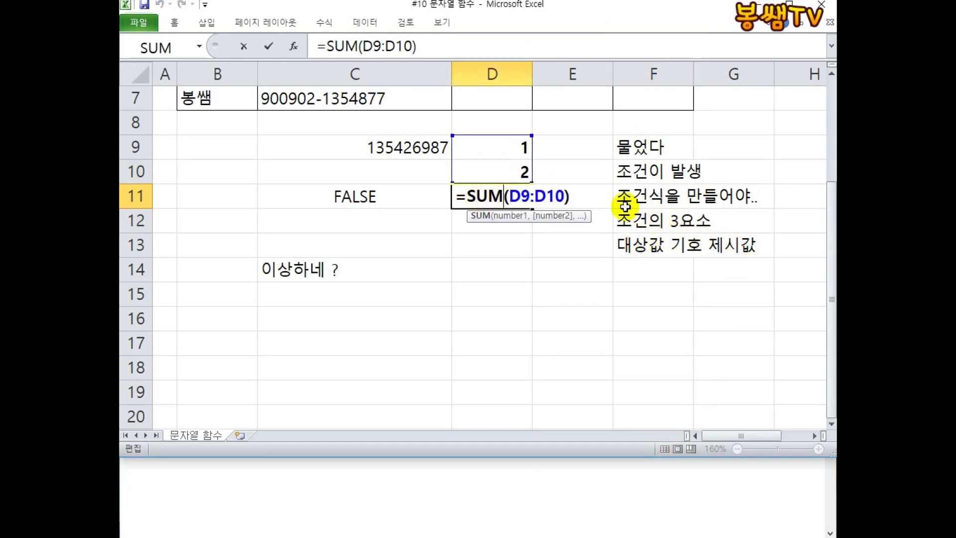
pyautogui.moveTo(575, 195); pyautogui.dragTo(463, 195)
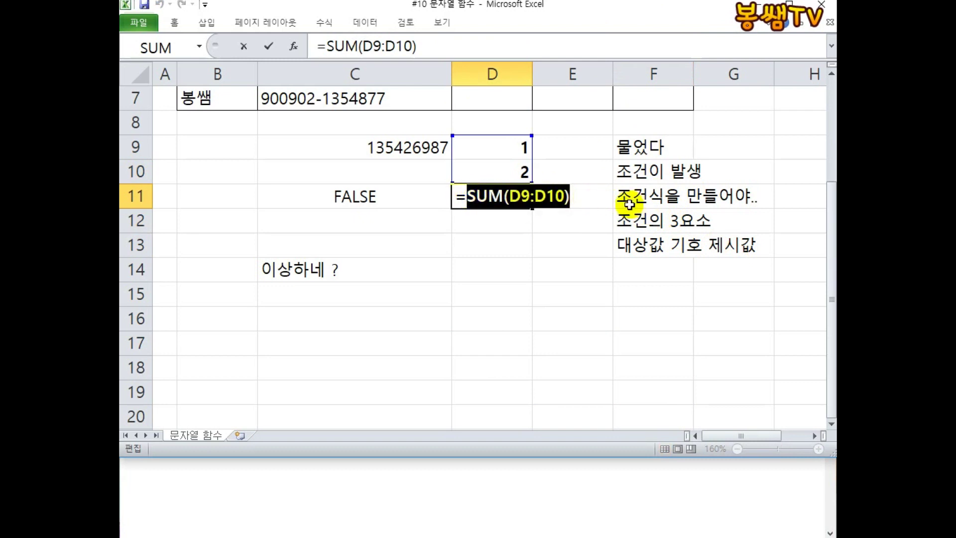
pyautogui.click(579, 198)
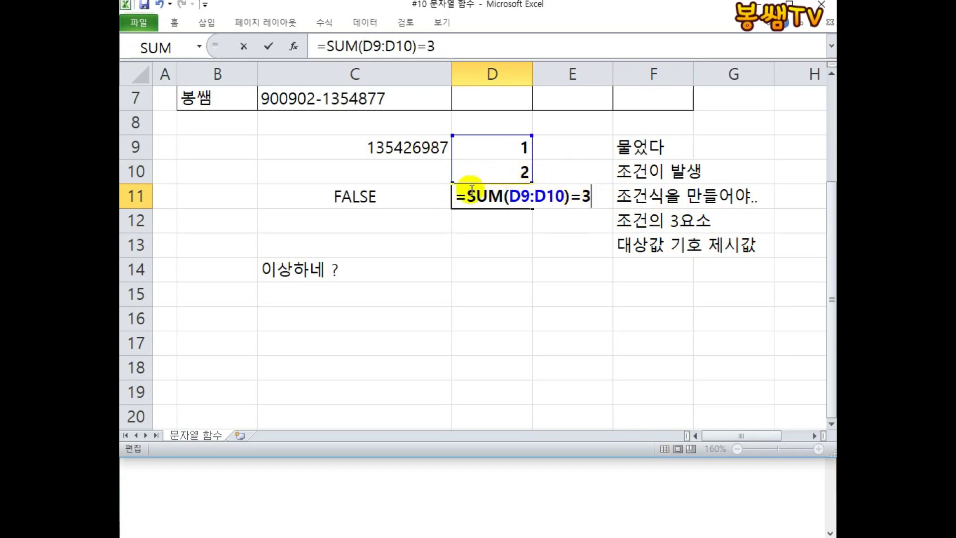
pyautogui.moveTo(468, 195); pyautogui.dragTo(620, 192)
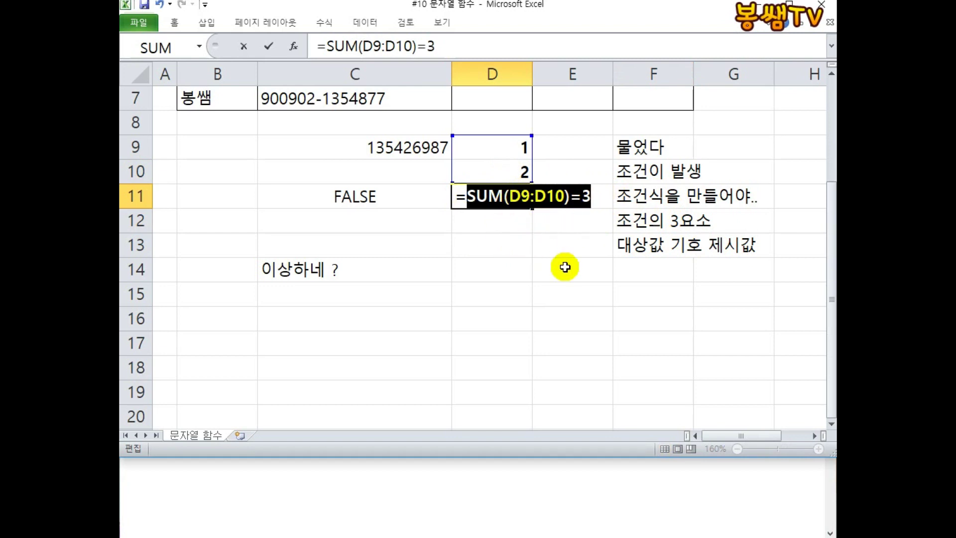
pyautogui.moveTo(465, 195); pyautogui.dragTo(570, 193)
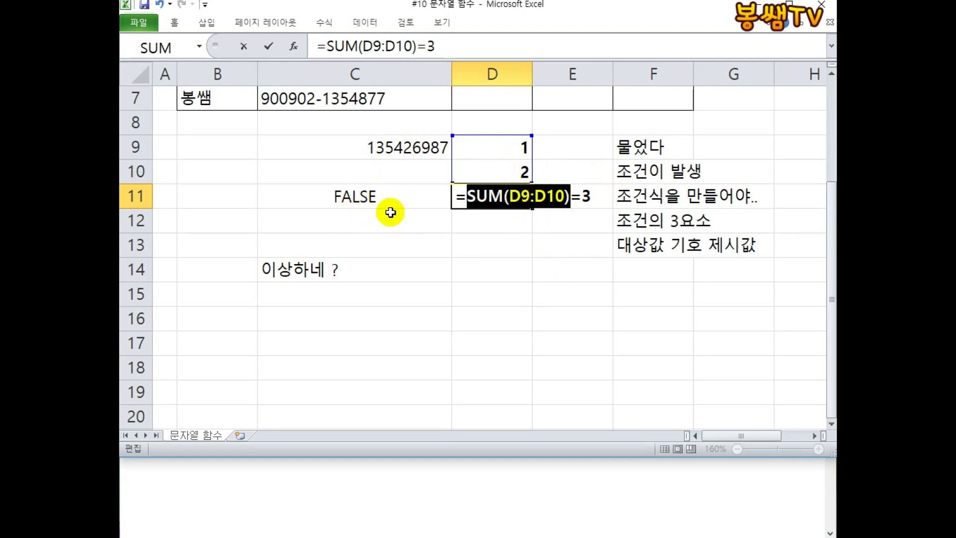
pyautogui.press('Return')
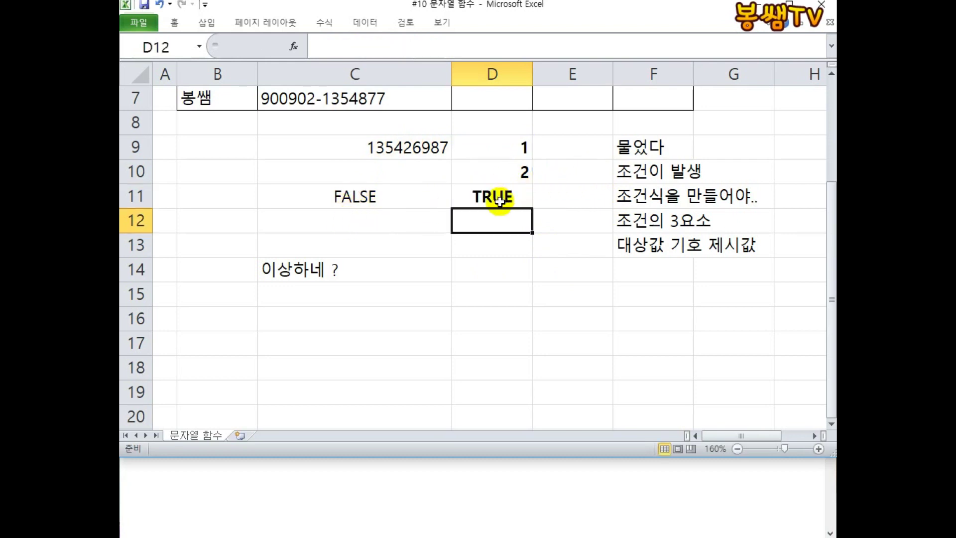
# Enter the remark 이상하군 ㅠ? in D14.
pyautogui.click(499, 264)
pyautogui.write('DLTK')
pyautogui.press('BackSpace')
pyautogui.press('BackSpace')
pyautogui.press('BackSpace')
pyautogui.press('BackSpace')
pyautogui.press('Hangul')
pyautogui.write('이상하군 ㅠ?')
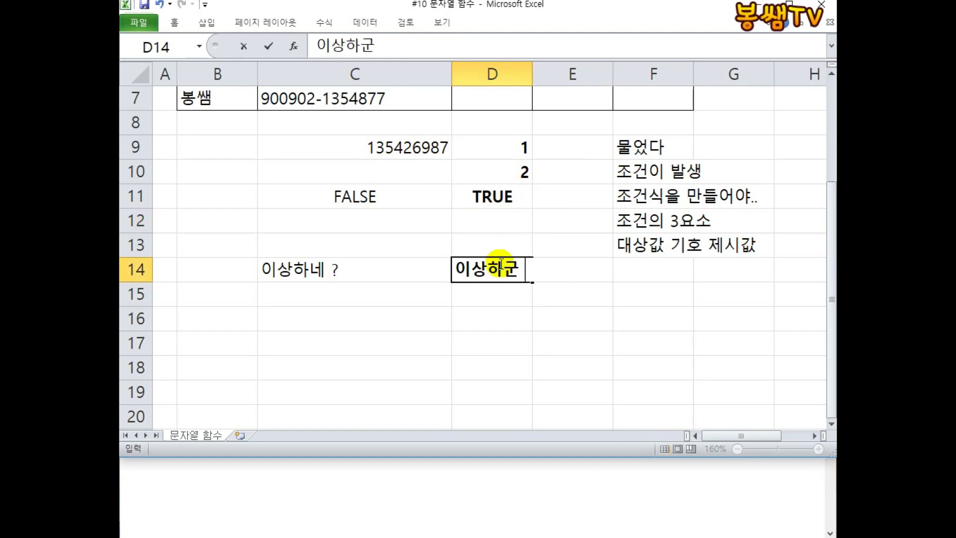
pyautogui.press('Return')
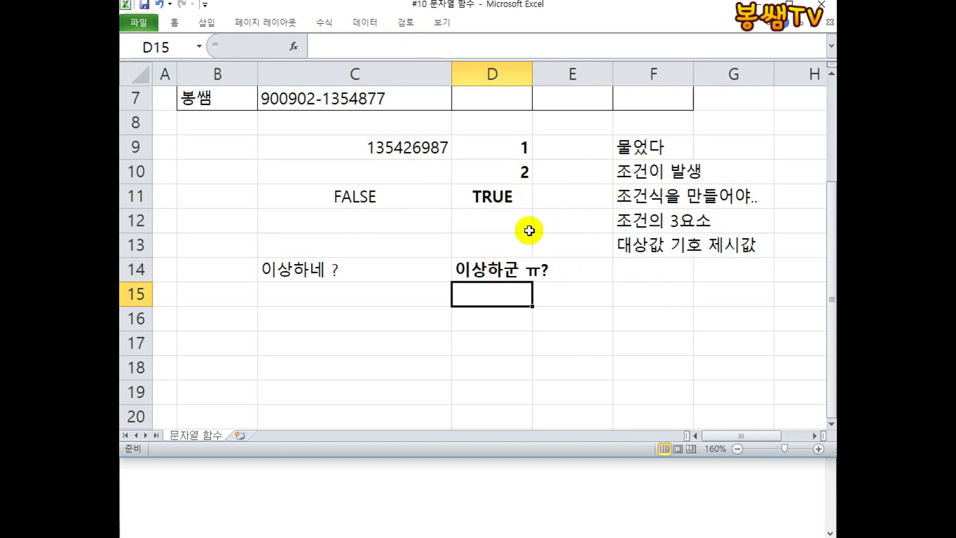
# Compare the formulas in C11 and D11, and cut the C11 formula back to =MID(C9,6,1).
pyautogui.click(402, 199)
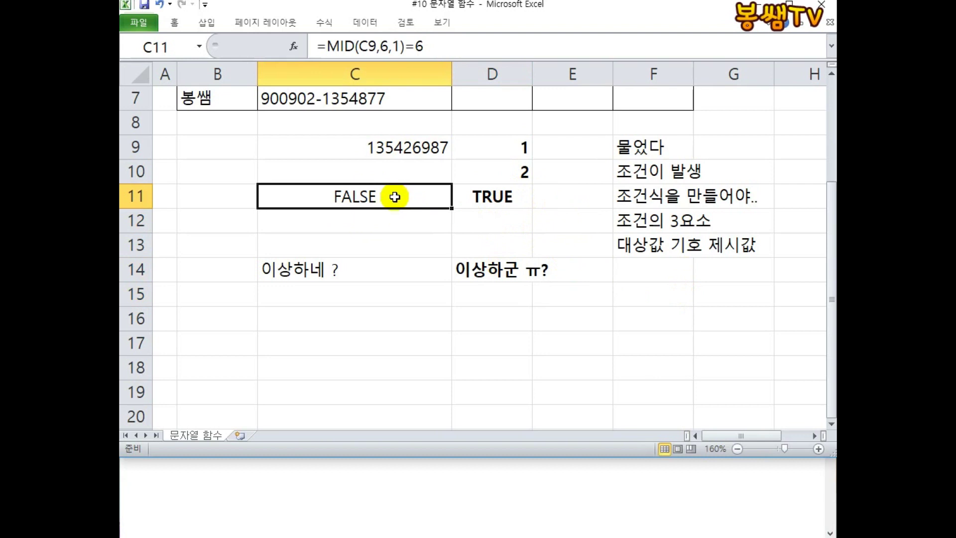
pyautogui.click(493, 197)
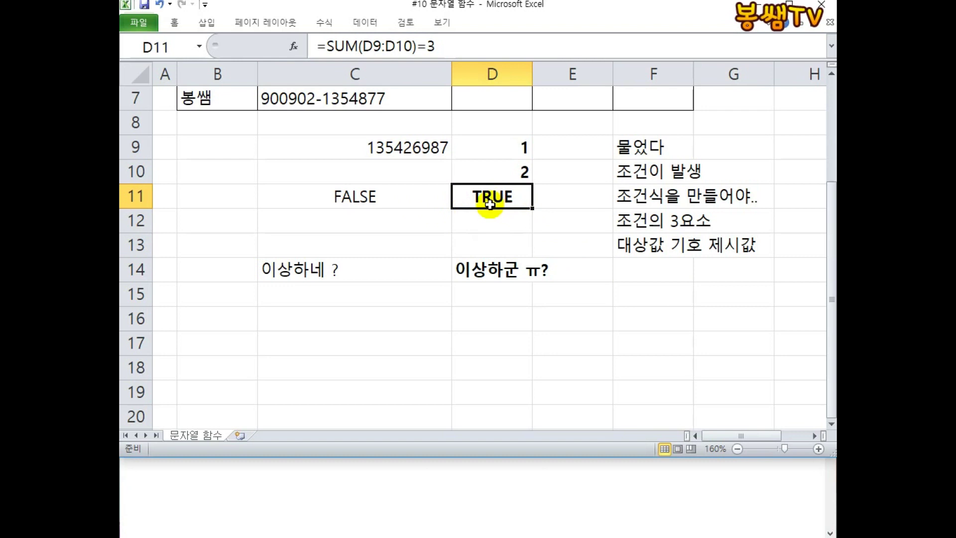
pyautogui.click(409, 196)
pyautogui.click(489, 196)
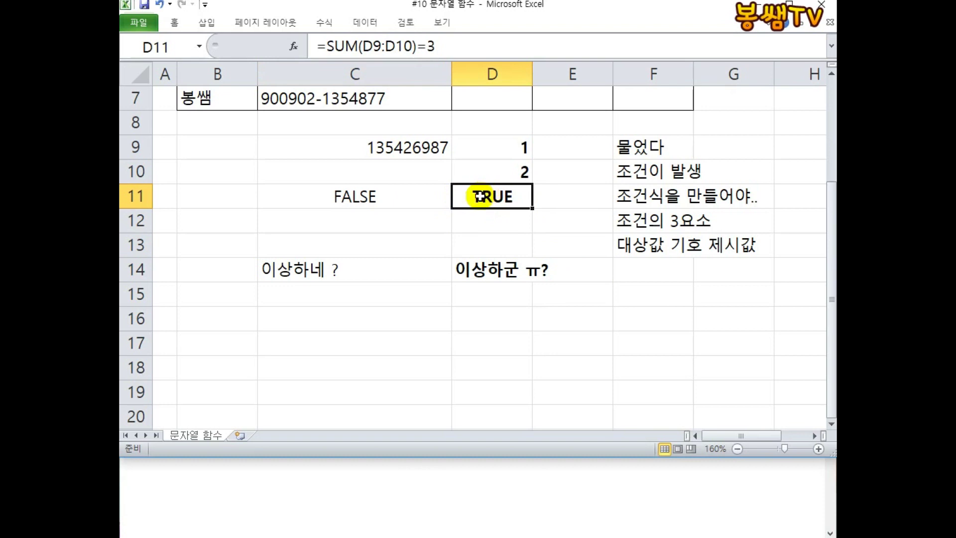
pyautogui.doubleClick(436, 196)
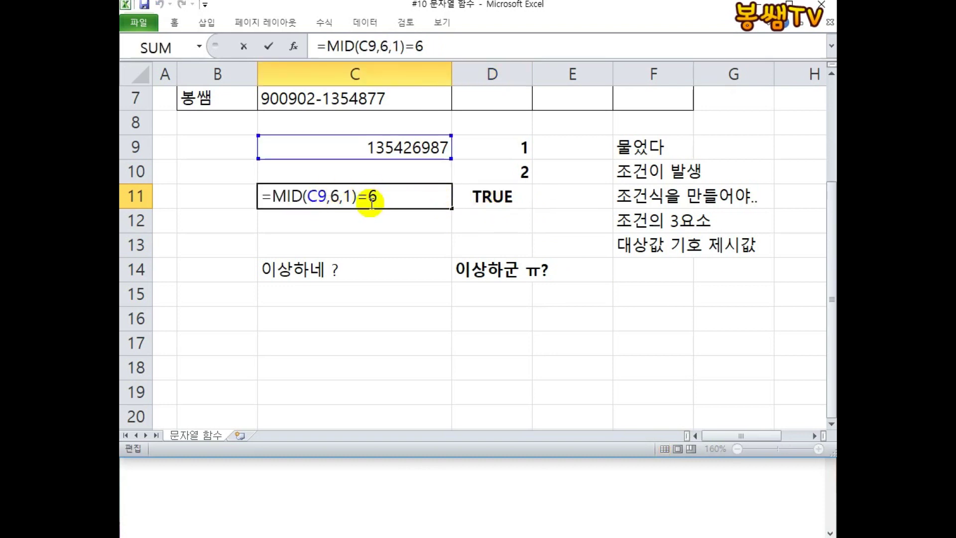
pyautogui.press('BackSpace')
pyautogui.press('BackSpace')
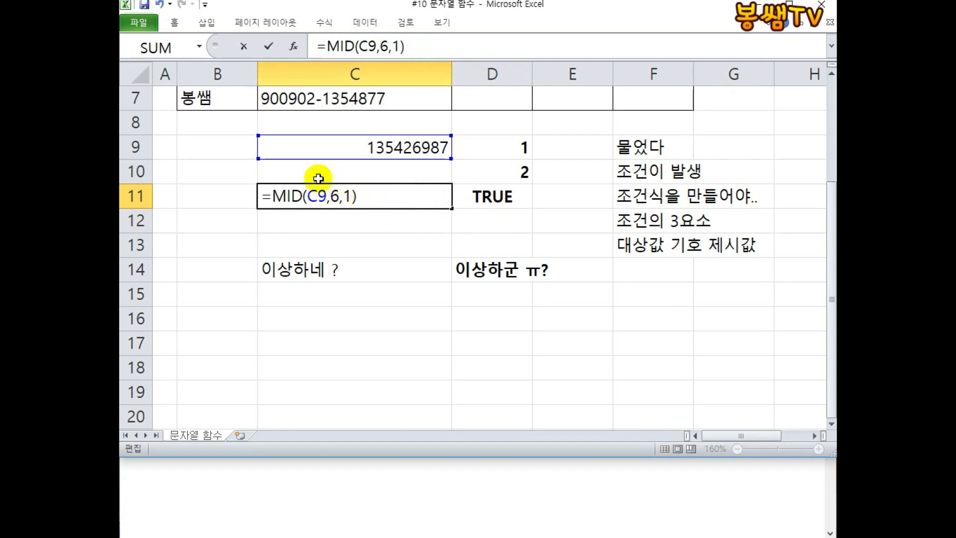
pyautogui.press('Return')
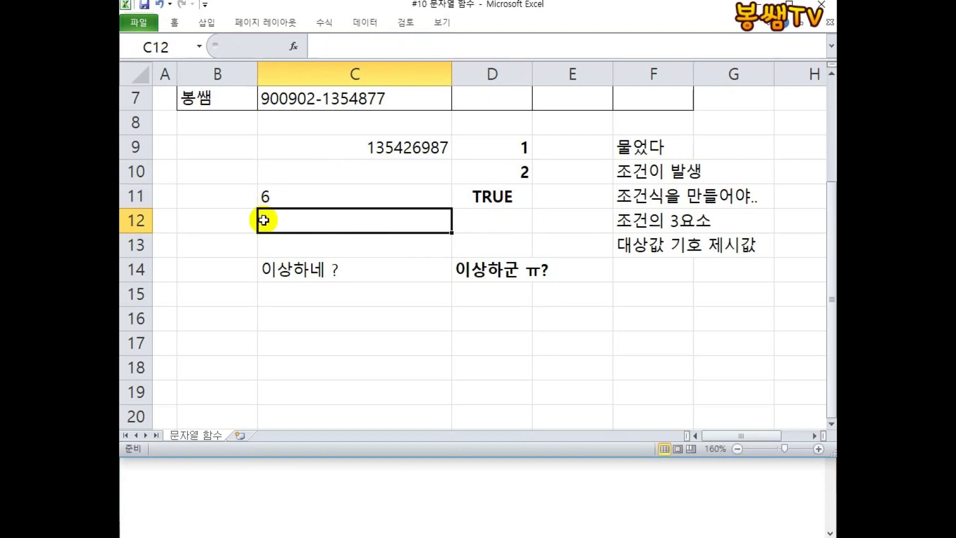
# Remove the comparison from the D11 formula so that it reads =SUM(D9:D10).
pyautogui.doubleClick(480, 194)
pyautogui.click(595, 195)
pyautogui.press('BackSpace')
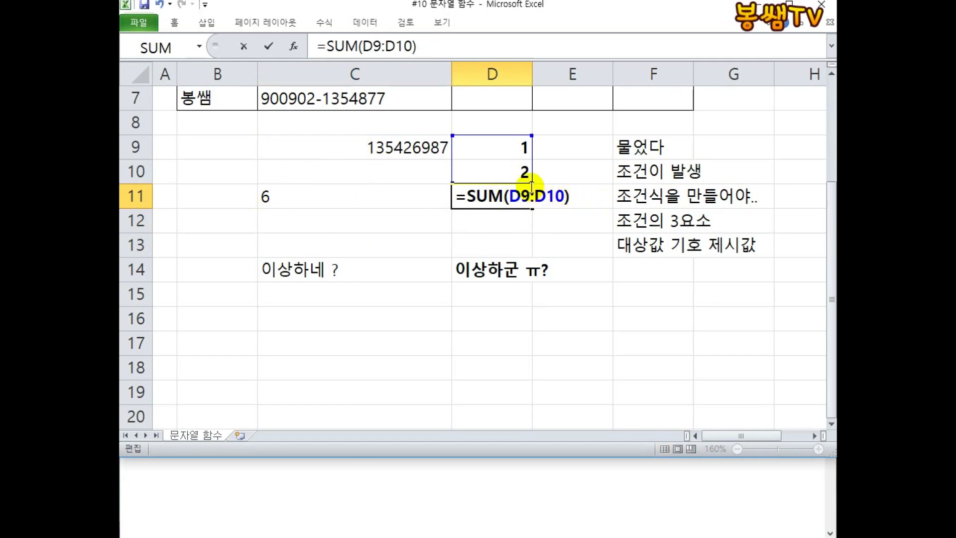
pyautogui.press('Return')
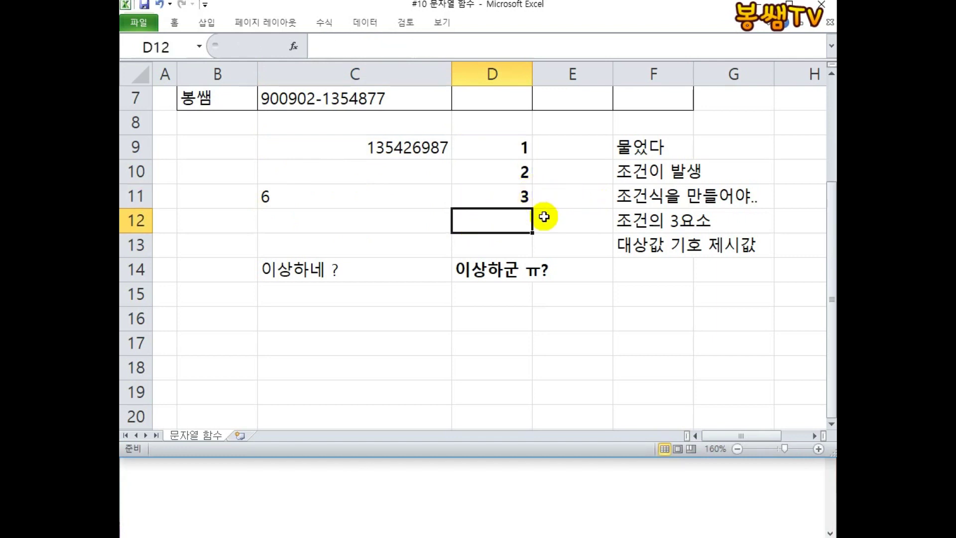
# Clear the two remarks in C14:D14.
pyautogui.click(578, 295)
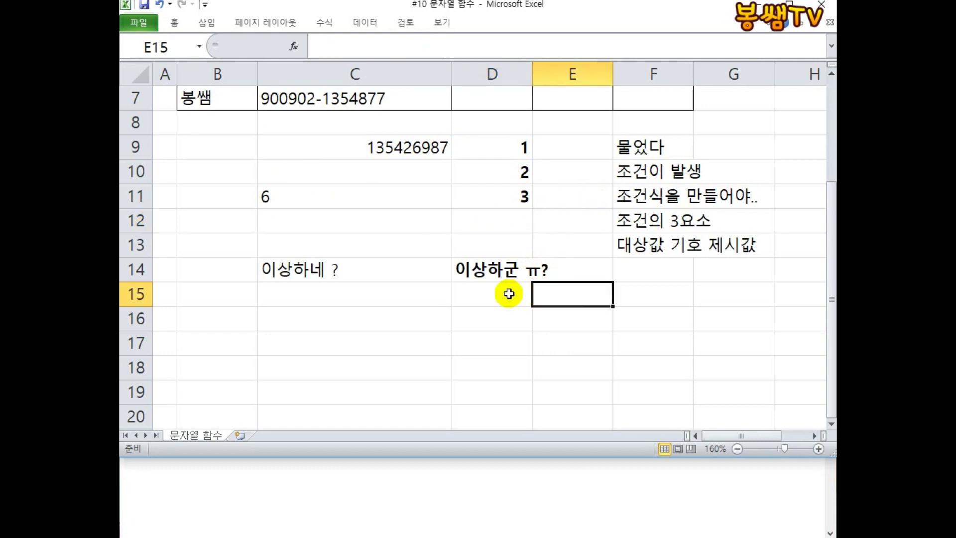
pyautogui.click(350, 267)
pyautogui.moveTo(476, 254); pyautogui.dragTo(519, 270)
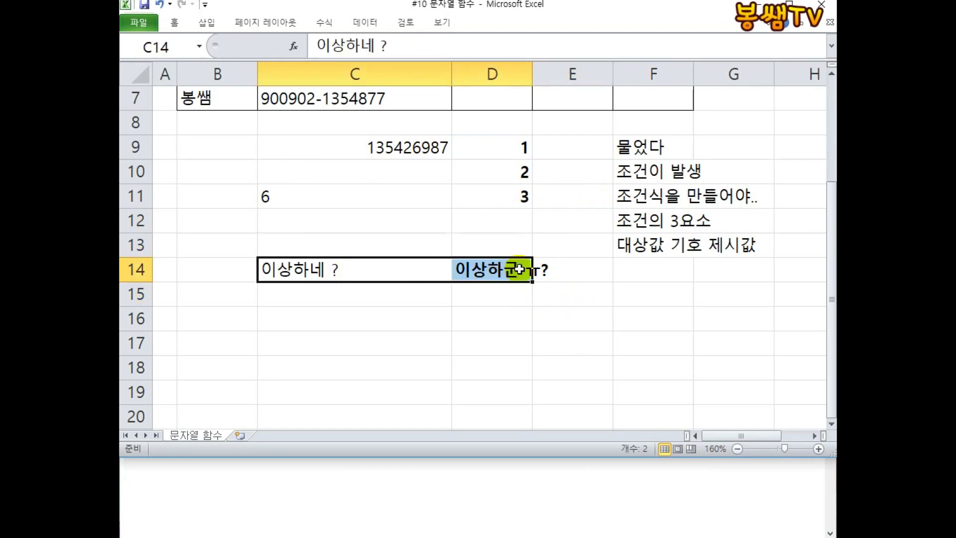
pyautogui.press('Delete')
pyautogui.click(620, 341)
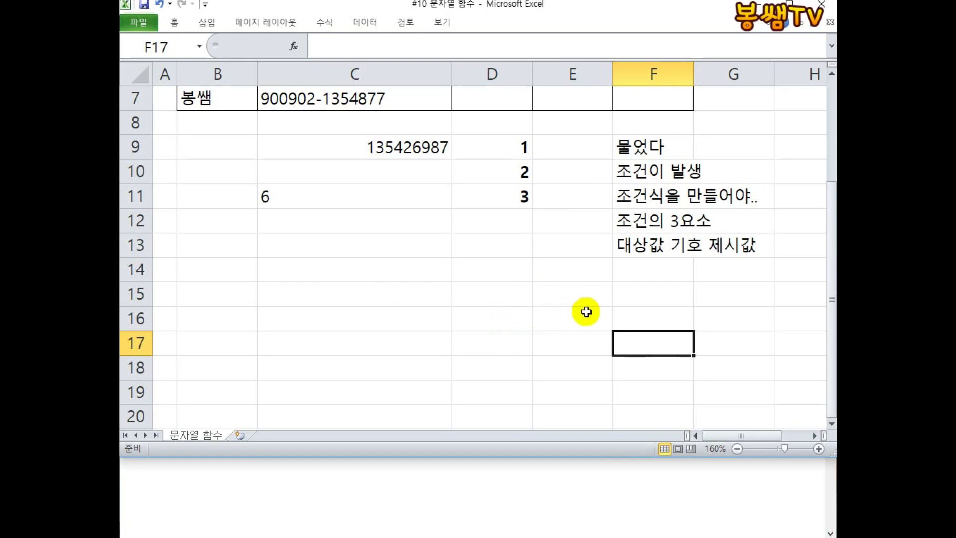
# Enter 6 in C12 and 3 in D12 as comparison values.
pyautogui.click(359, 223)
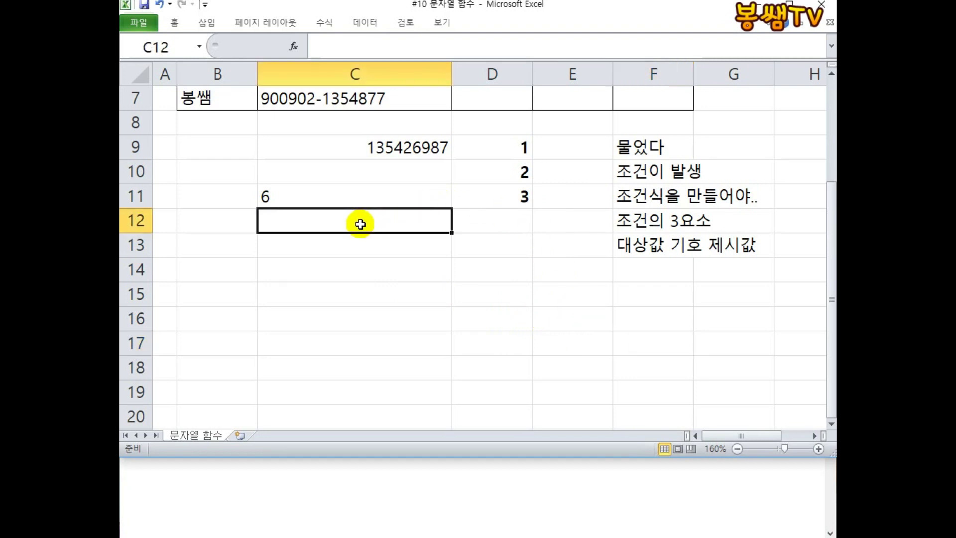
pyautogui.write('6')
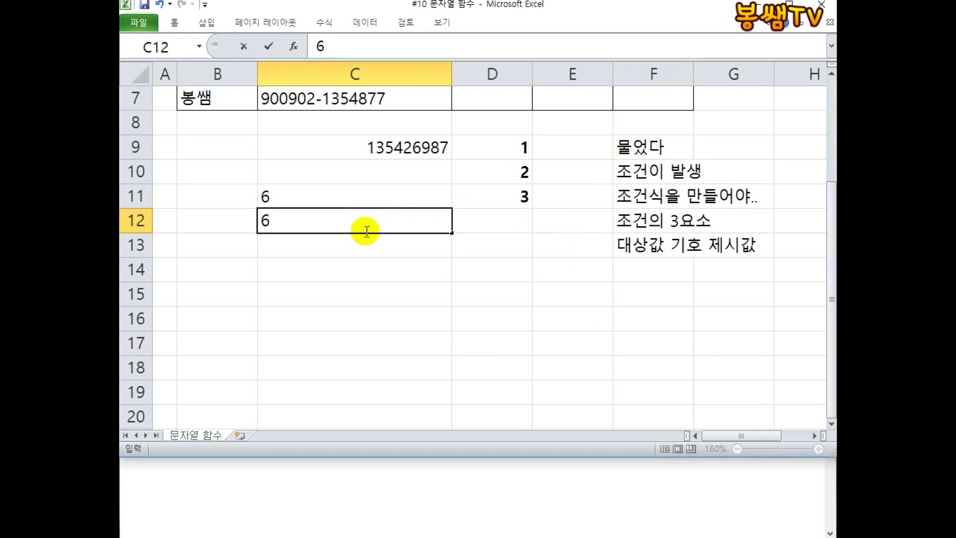
pyautogui.click(473, 226)
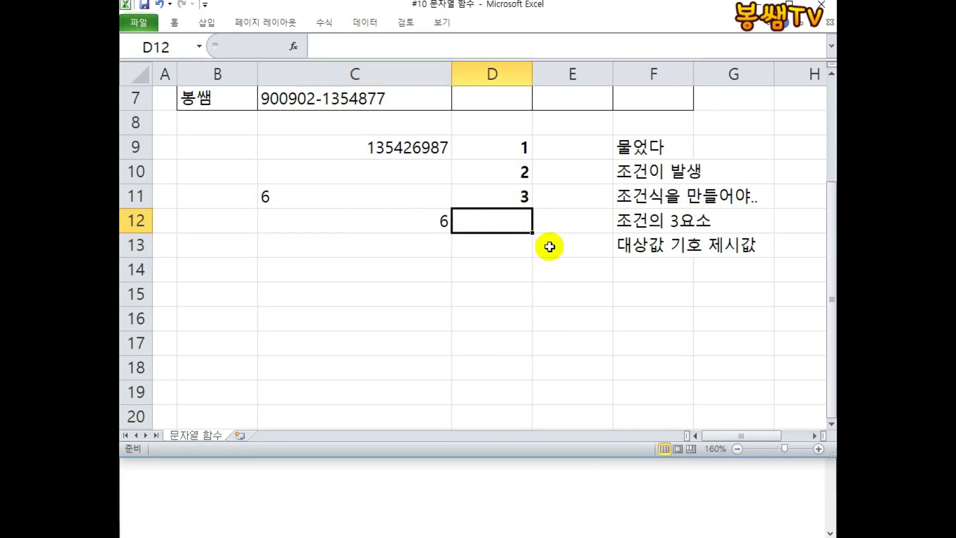
pyautogui.write('3')
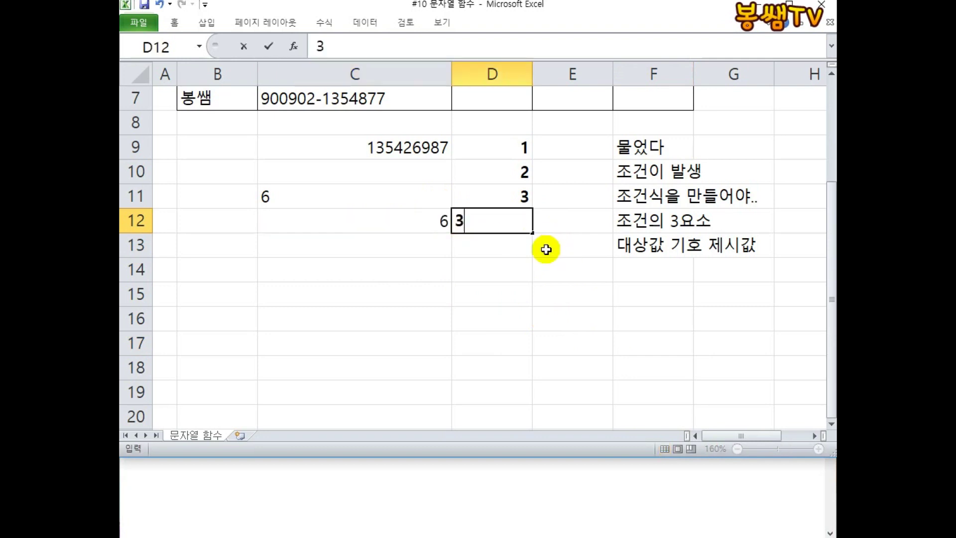
pyautogui.press('Return')
pyautogui.click(592, 312)
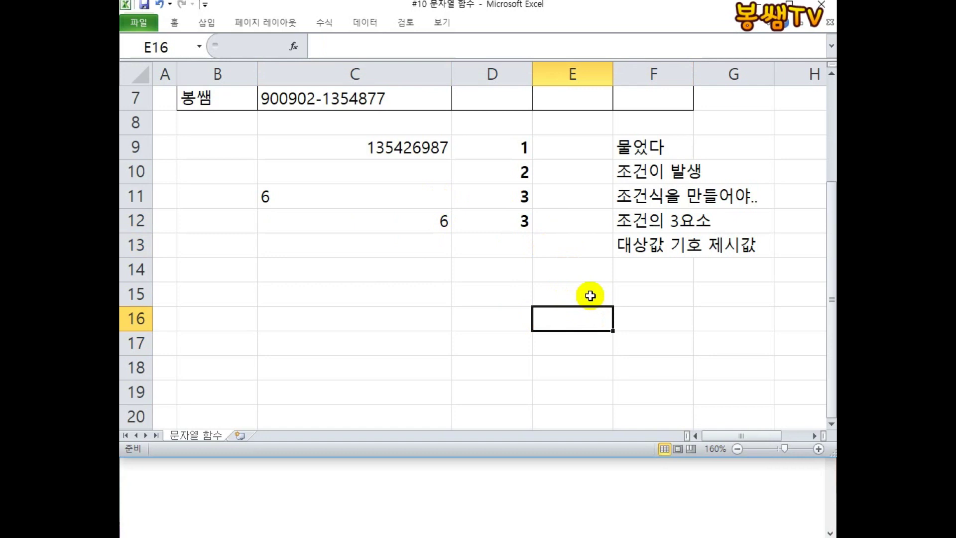
pyautogui.click(344, 249)
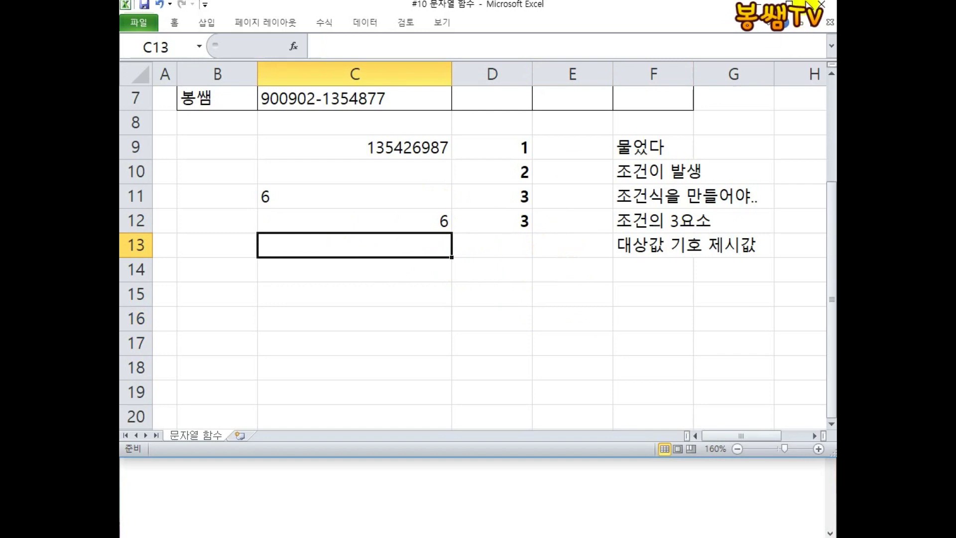
# Annotate C11 and C12 in red pen with an equals sign, an underlined F, a box around C11 and arrows to both values.
pyautogui.click(810, 1)
pyautogui.moveTo(362, 197)
pyautogui.mouseDown()
pyautogui.moveTo(363, 214)
pyautogui.moveTo(351, 214)
pyautogui.mouseUp()
pyautogui.moveTo(324, 259); pyautogui.dragTo(364, 253)
pyautogui.moveTo(314, 258)
pyautogui.mouseDown()
pyautogui.moveTo(317, 303)
pyautogui.moveTo(348, 277)
pyautogui.mouseUp()
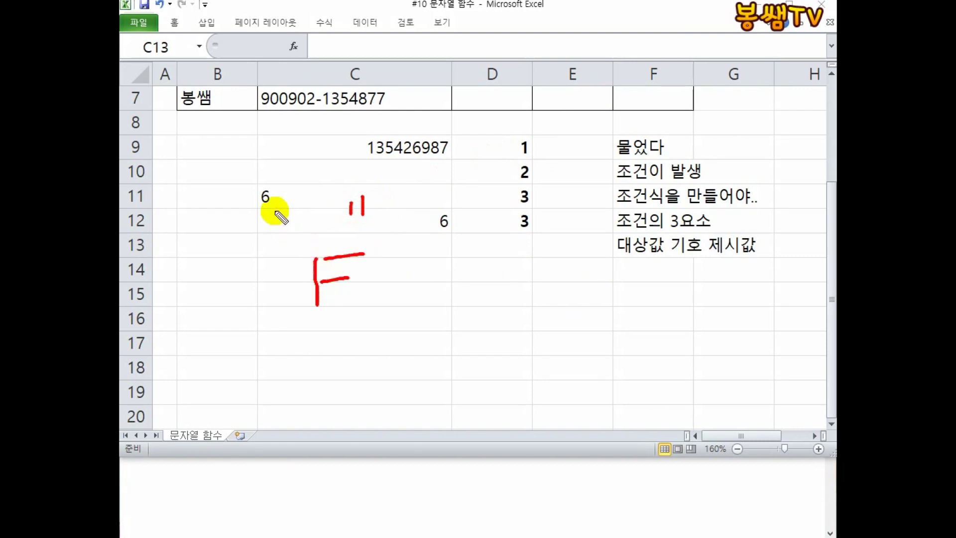
pyautogui.moveTo(258, 208)
pyautogui.mouseDown()
pyautogui.moveTo(287, 196)
pyautogui.moveTo(262, 182)
pyautogui.moveTo(256, 209)
pyautogui.mouseUp()
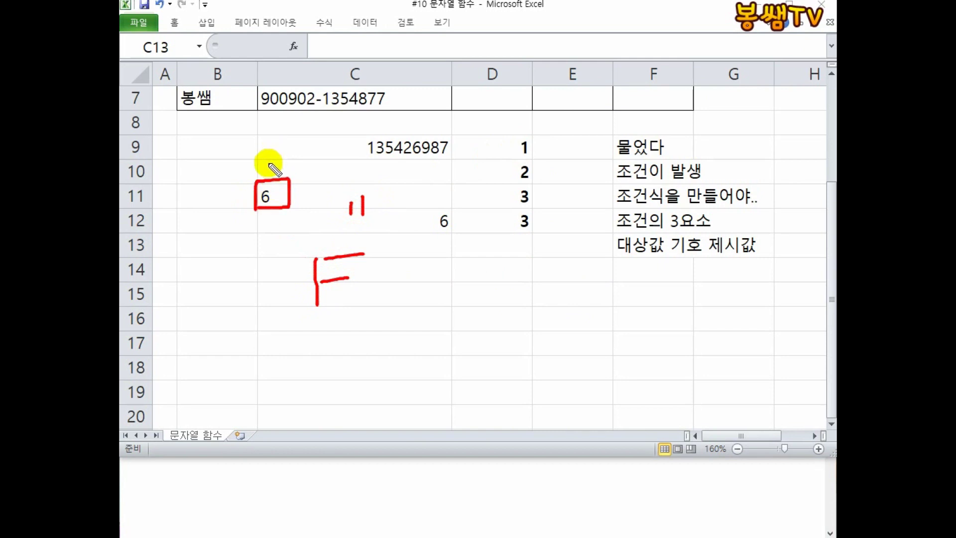
pyautogui.moveTo(276, 165); pyautogui.dragTo(283, 110)
pyautogui.moveTo(265, 147); pyautogui.dragTo(280, 170)
pyautogui.moveTo(280, 170); pyautogui.dragTo(297, 153)
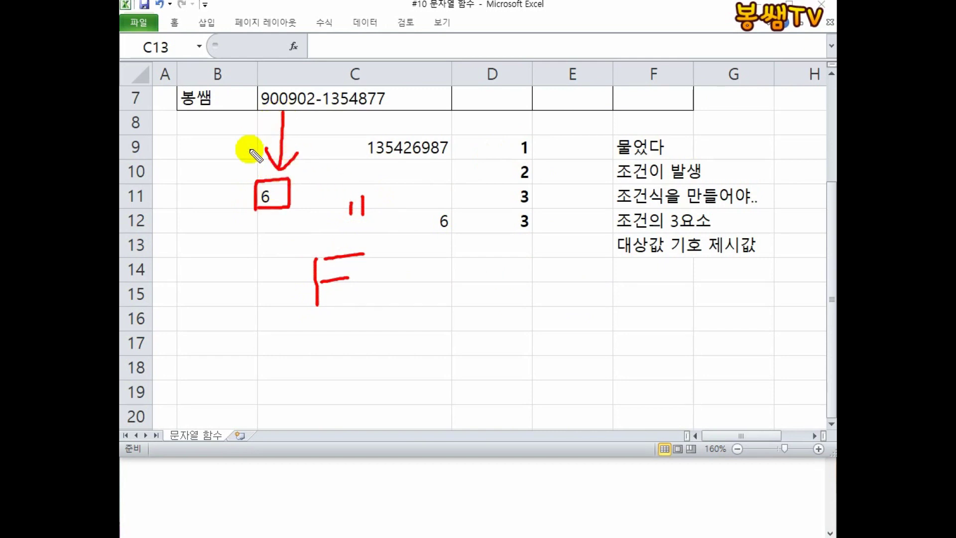
pyautogui.moveTo(441, 203); pyautogui.dragTo(431, 133)
pyautogui.moveTo(422, 182)
pyautogui.mouseDown()
pyautogui.moveTo(438, 197)
pyautogui.moveTo(453, 175)
pyautogui.mouseUp()
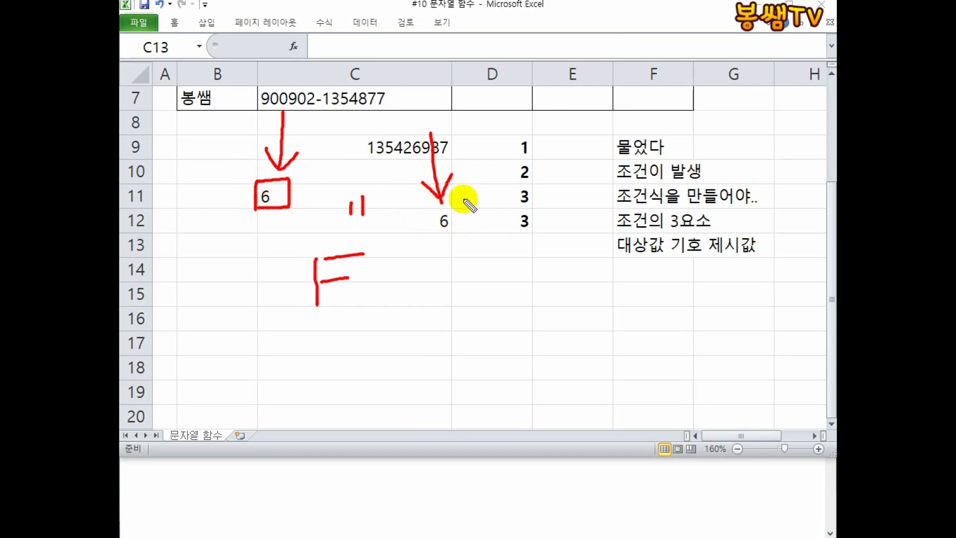
pyautogui.moveTo(396, 287); pyautogui.dragTo(280, 340)
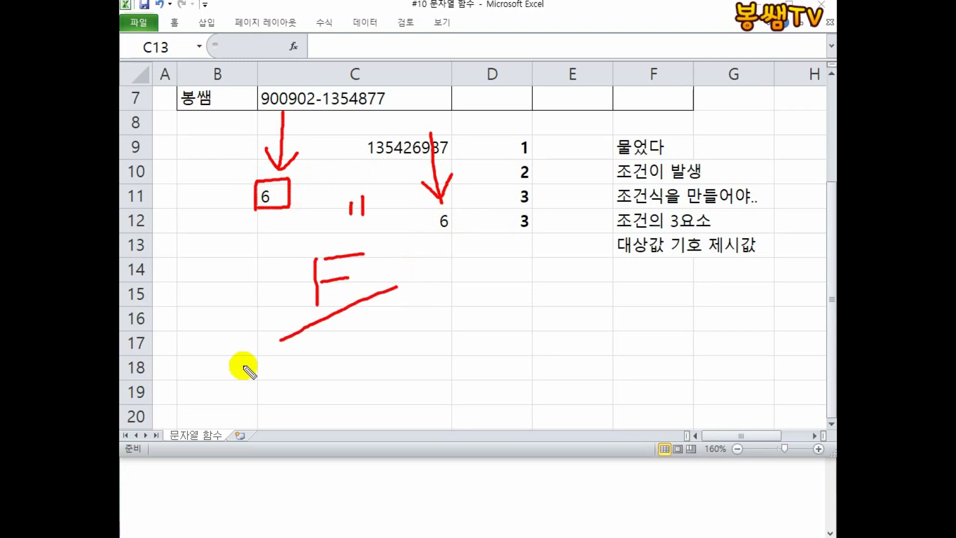
# Box D11 and D12 in red pen with an underlined T below, cross out the column C side, and erase all pen marks.
pyautogui.moveTo(504, 184)
pyautogui.mouseDown()
pyautogui.moveTo(504, 193)
pyautogui.moveTo(535, 185)
pyautogui.moveTo(502, 182)
pyautogui.moveTo(512, 233)
pyautogui.moveTo(538, 212)
pyautogui.moveTo(506, 211)
pyautogui.mouseUp()
pyautogui.moveTo(488, 249)
pyautogui.mouseDown()
pyautogui.moveTo(539, 249)
pyautogui.moveTo(515, 310)
pyautogui.mouseUp()
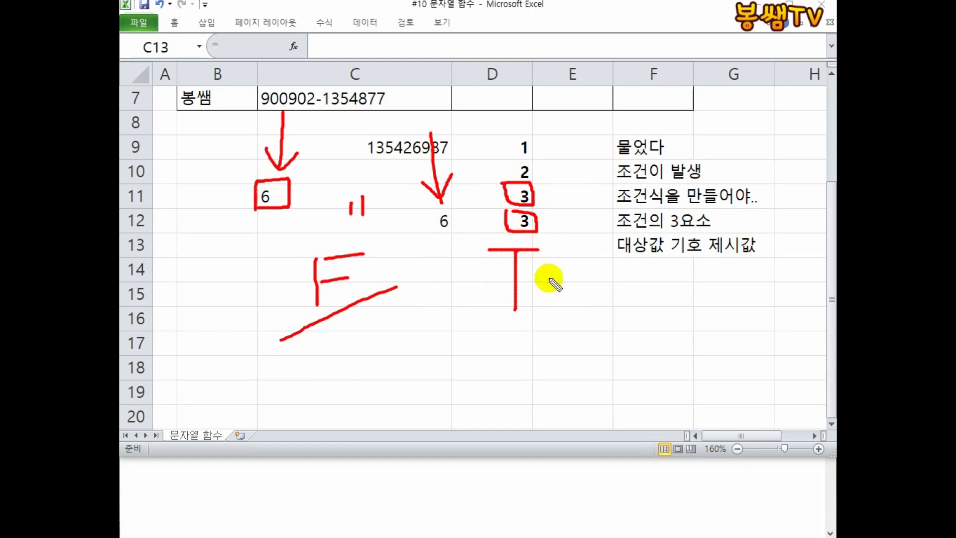
pyautogui.moveTo(539, 300); pyautogui.dragTo(493, 334)
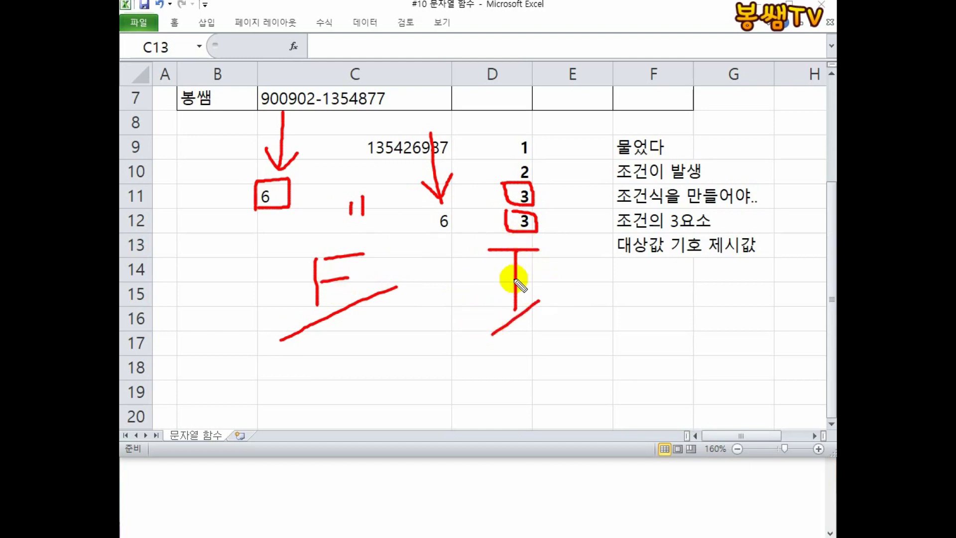
pyautogui.moveTo(604, 332); pyautogui.dragTo(123, 328)
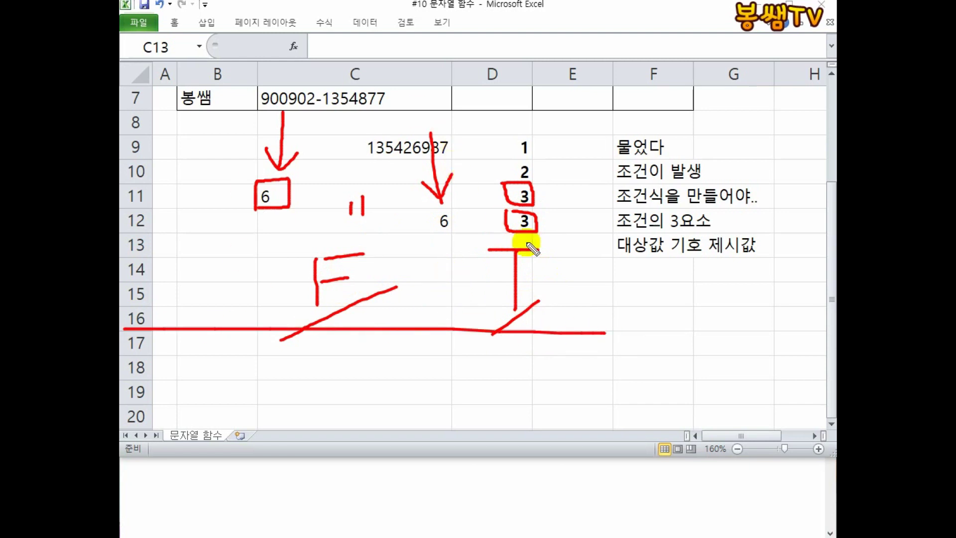
pyautogui.moveTo(429, 370); pyautogui.dragTo(209, 187)
pyautogui.moveTo(224, 152)
pyautogui.mouseDown()
pyautogui.moveTo(555, 255)
pyautogui.moveTo(406, 375)
pyautogui.moveTo(423, 376)
pyautogui.mouseUp()
pyautogui.press('Escape')
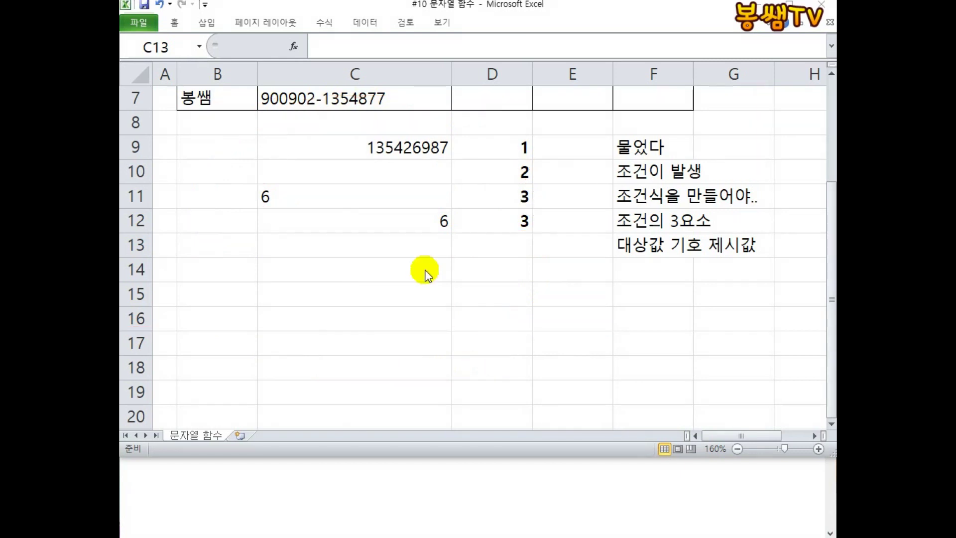
# Clear the comparison values in C12:D12.
pyautogui.moveTo(433, 219); pyautogui.dragTo(482, 234)
pyautogui.press('Delete')
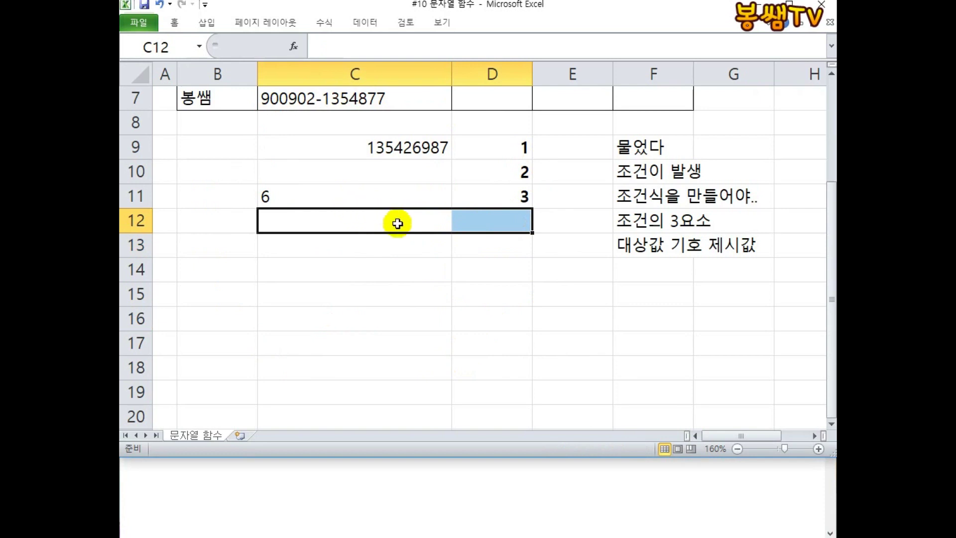
# Enter the labels LEFT, MID and RIGHT in B14:B16.
pyautogui.click(321, 273)
pyautogui.click(208, 263)
pyautogui.write('ㅣㄷㄹ')
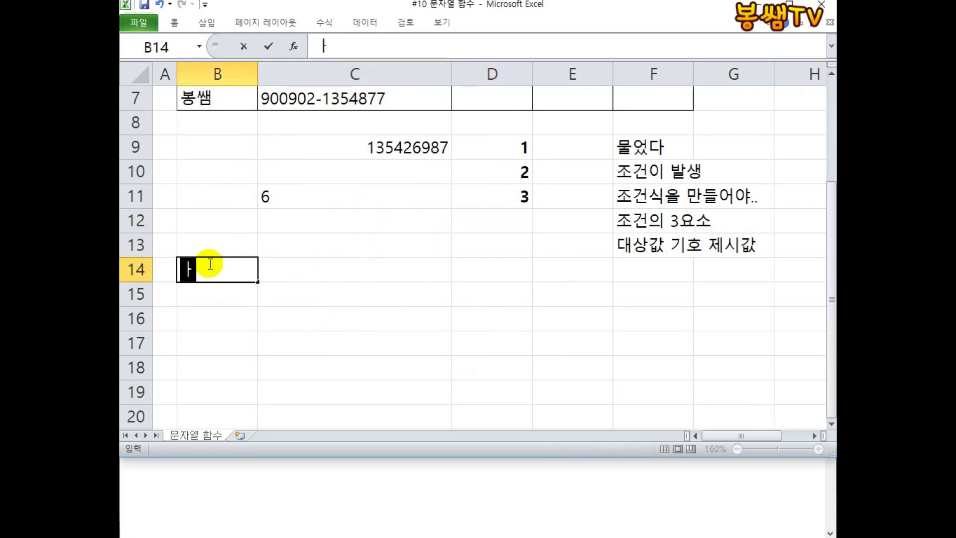
pyautogui.press('BackSpace')
pyautogui.press('BackSpace')
pyautogui.press('BackSpace')
pyautogui.write('KE')
pyautogui.press('BackSpace')
pyautogui.press('BackSpace')
pyautogui.write('LEFT')
pyautogui.press('Return')
pyautogui.write('MID')
pyautogui.press('Return')
pyautogui.write('RIGHT')
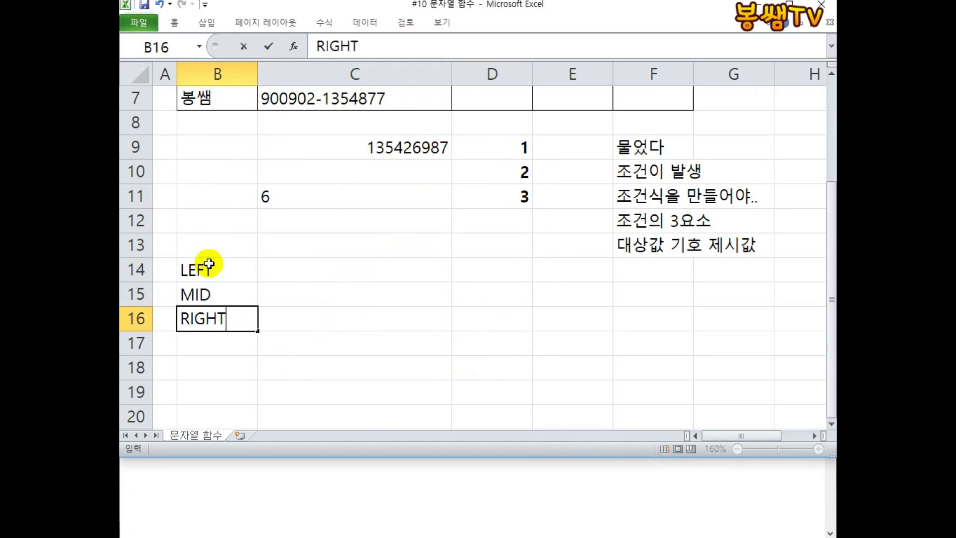
pyautogui.press('Return')
# Apply all borders to B14:C16, and merge and center C14:C16.
pyautogui.moveTo(251, 269); pyautogui.dragTo(298, 314)
pyautogui.rightClick(299, 313)
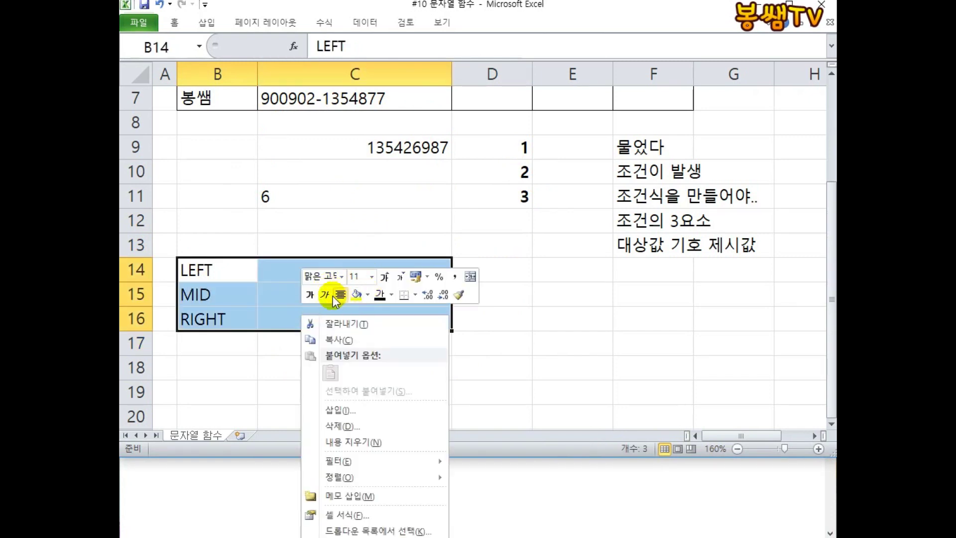
pyautogui.click(415, 295)
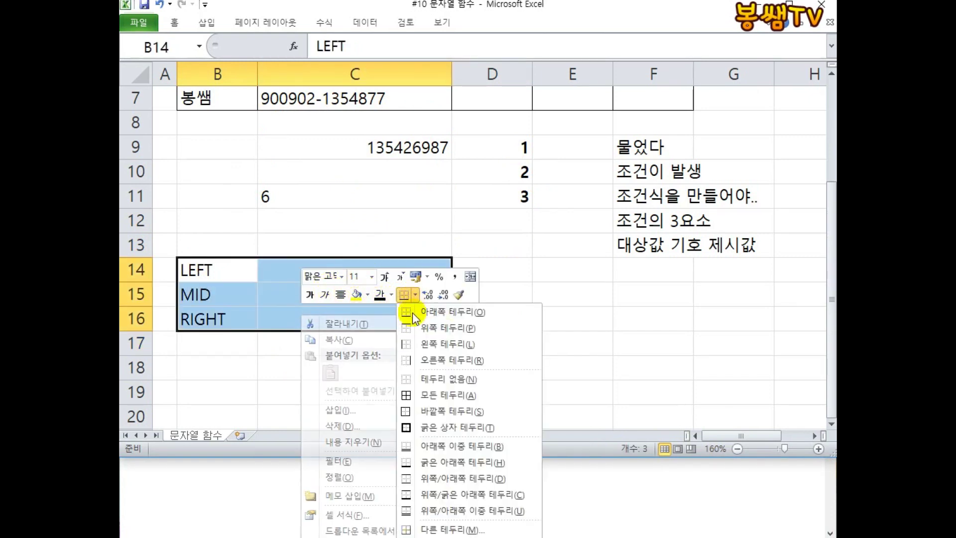
pyautogui.click(427, 395)
pyautogui.moveTo(281, 273); pyautogui.dragTo(301, 319)
pyautogui.rightClick(301, 319)
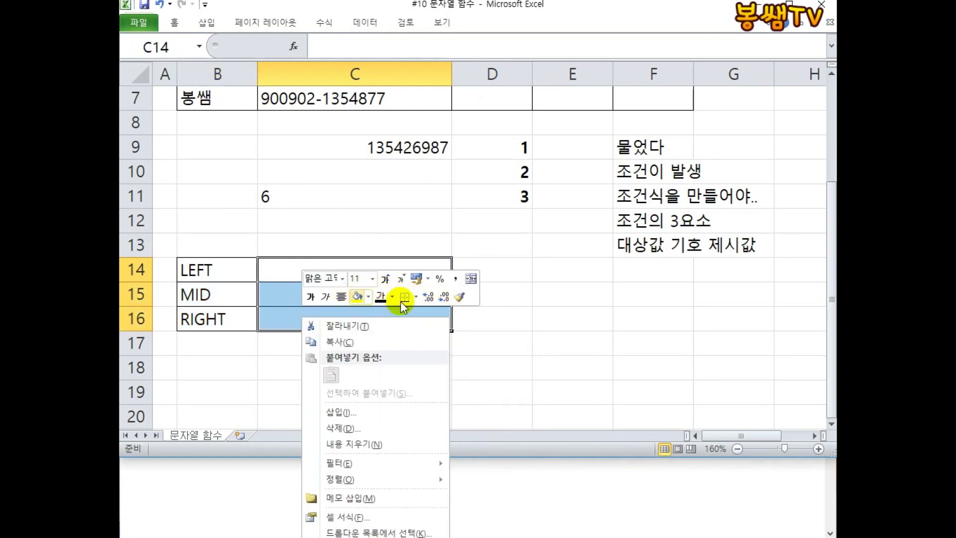
pyautogui.click(471, 279)
# Fill the label cells B14:B16 with yellow.
pyautogui.moveTo(218, 276); pyautogui.dragTo(221, 321)
pyautogui.rightClick(220, 318)
pyautogui.click(301, 285)
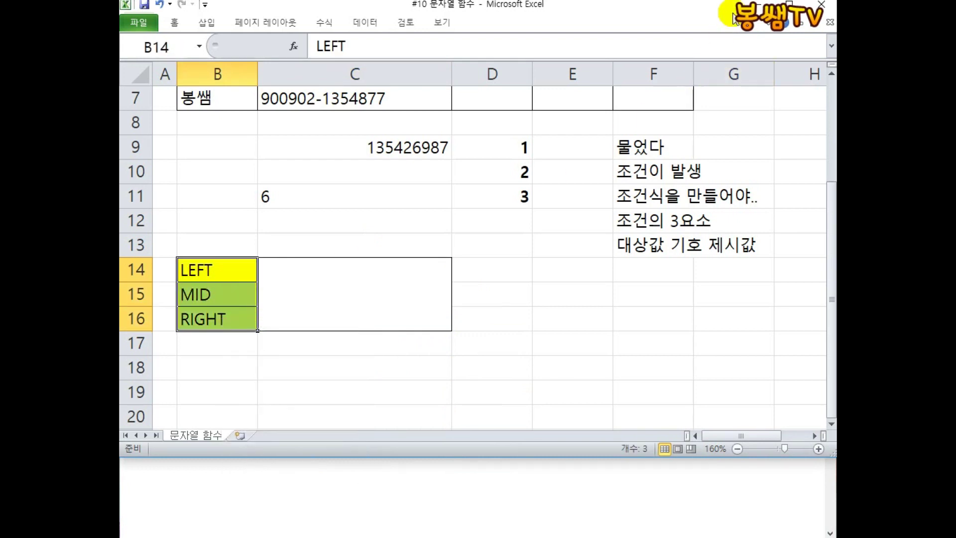
# Enter 우리가 구하는 모든 and 결과는 무조건 on two lines in the merged cell C14.
pyautogui.click(319, 269)
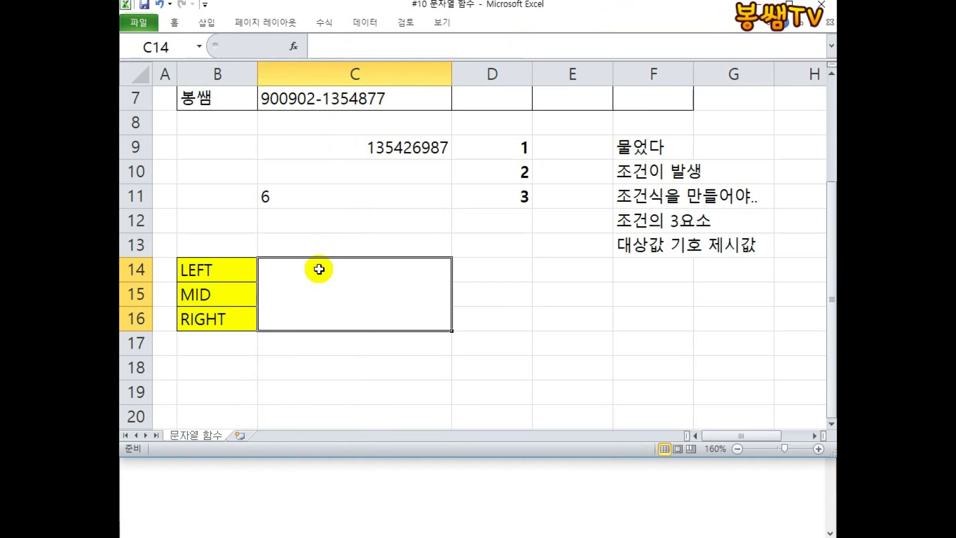
pyautogui.write('DNFL')
pyautogui.press('BackSpace')
pyautogui.press('BackSpace')
pyautogui.press('BackSpace')
pyautogui.press('BackSpace')
pyautogui.press('Hangul')
pyautogui.write('우리가 ㄱ')
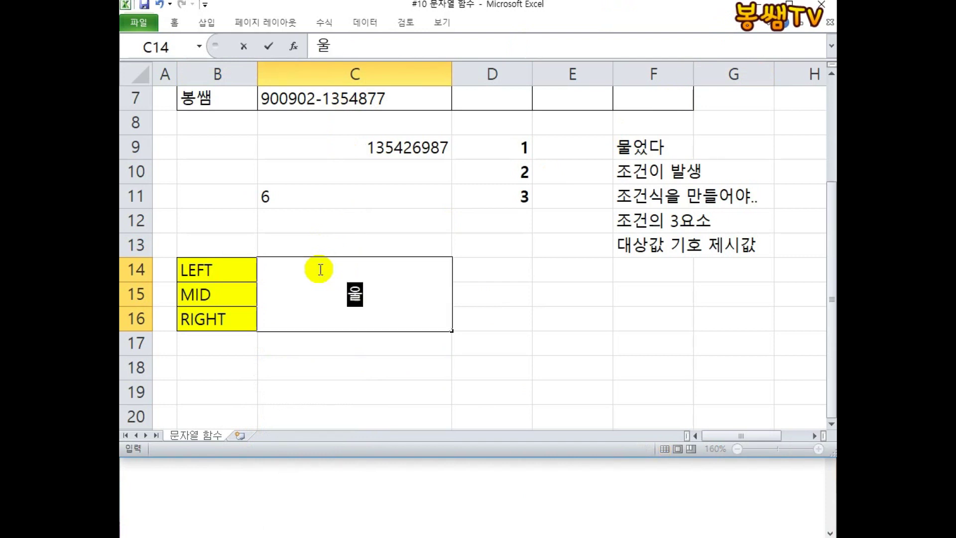
pyautogui.write('구하는 모든')
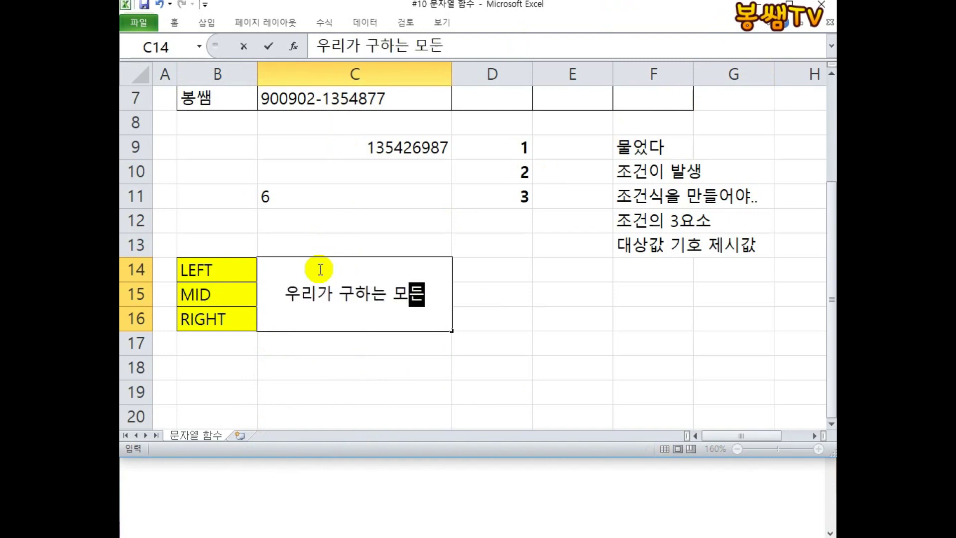
pyautogui.hotkey('alt', 'Return')
pyautogui.write('결과는 무조건')
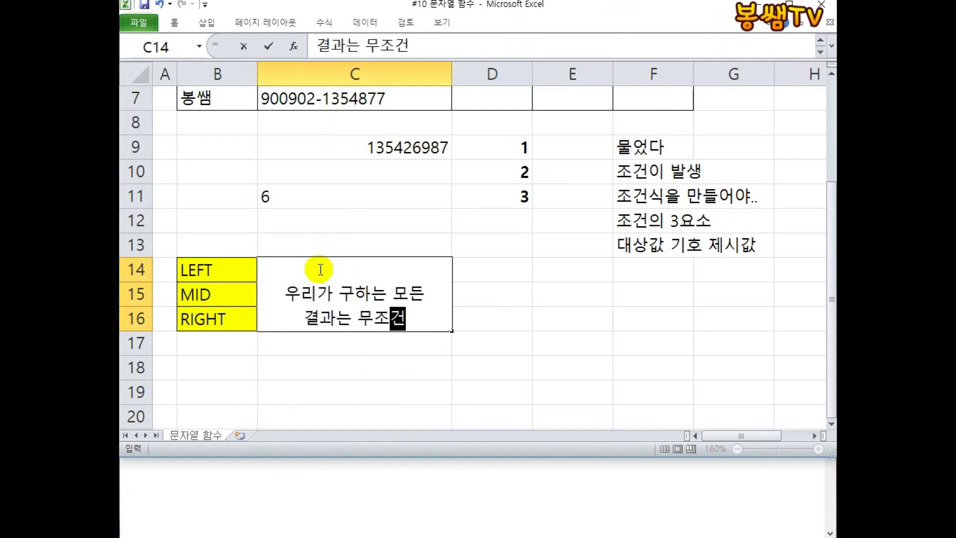
pyautogui.press('Return')
# Add 문자로 반환 as a third line to the note in the merged cell C14.
pyautogui.click(319, 270)
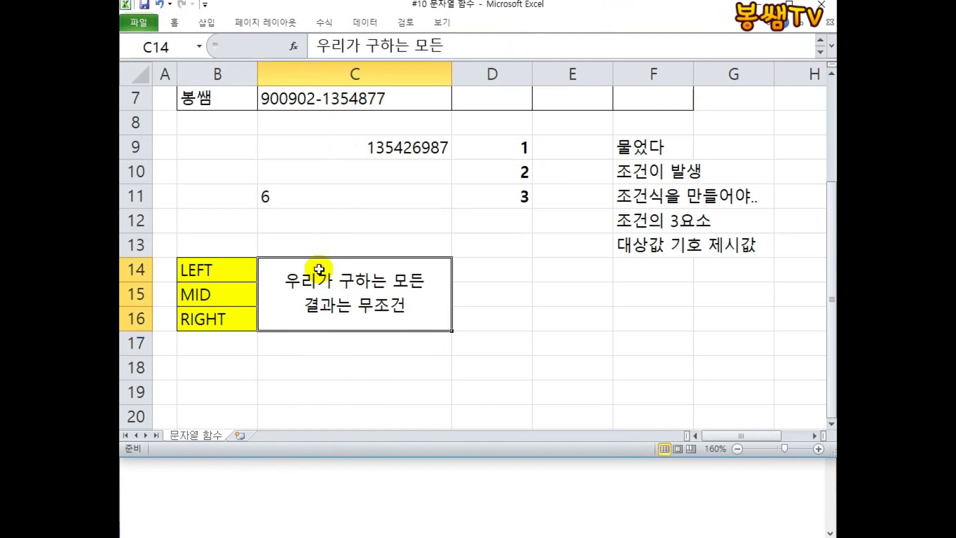
pyautogui.press('F2')
pyautogui.hotkey('alt', 'Return')
pyautogui.write('문자로 ')
pyautogui.write('번')
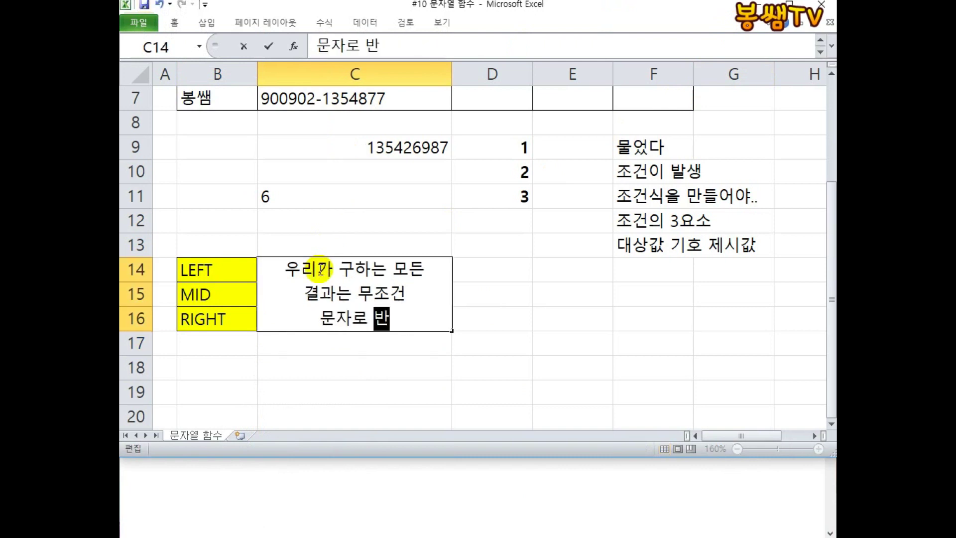
pyautogui.write('환')
pyautogui.press('Return')
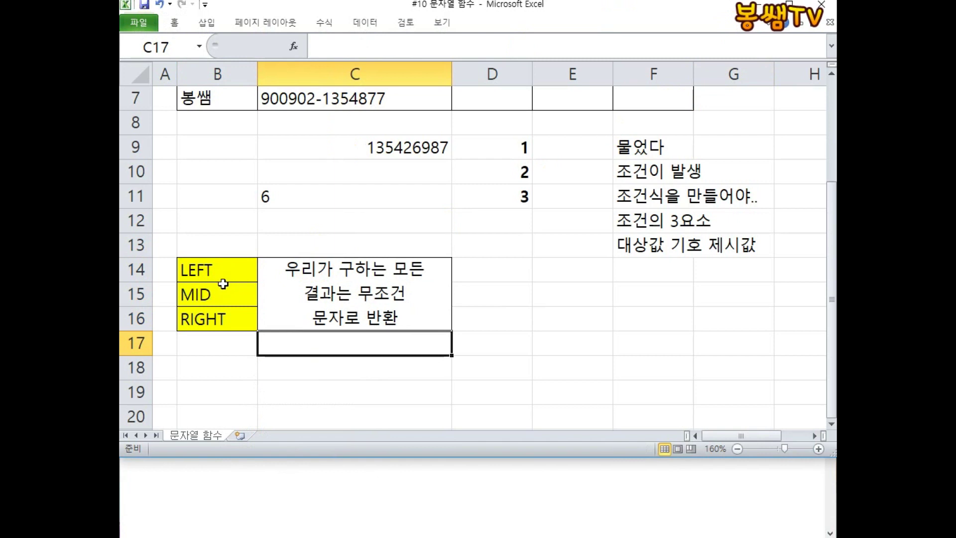
# Insert six blank rows above row 13.
pyautogui.click(338, 282)
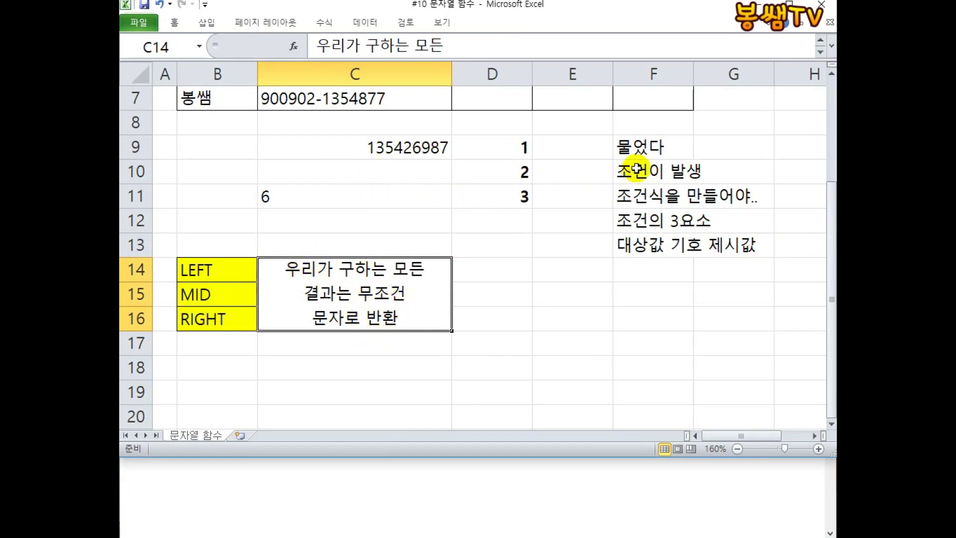
pyautogui.moveTo(136, 244); pyautogui.dragTo(136, 367)
pyautogui.rightClick(242, 323)
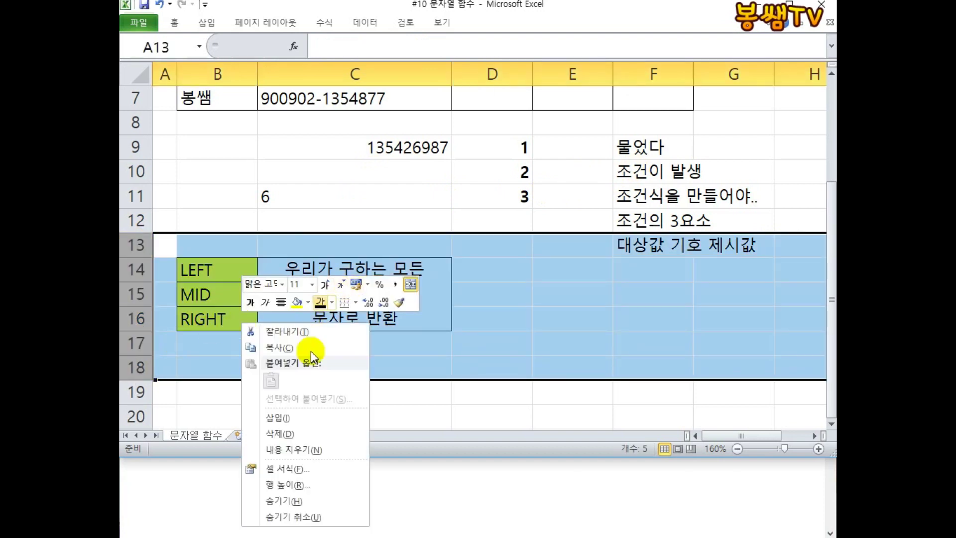
pyautogui.click(287, 413)
pyautogui.click(358, 219)
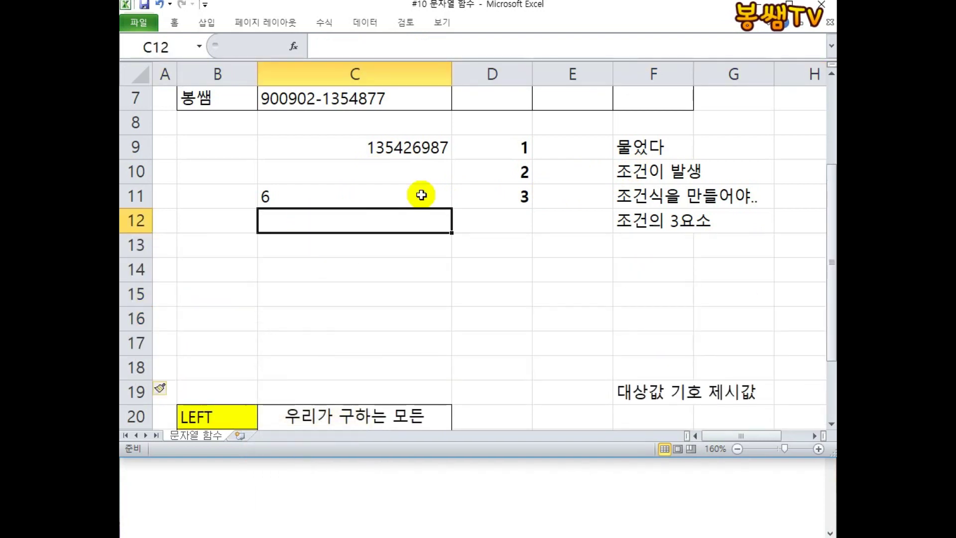
# Review the example range C9:D11 and inspect the MID formula in C11.
pyautogui.moveTo(384, 157); pyautogui.dragTo(523, 201)
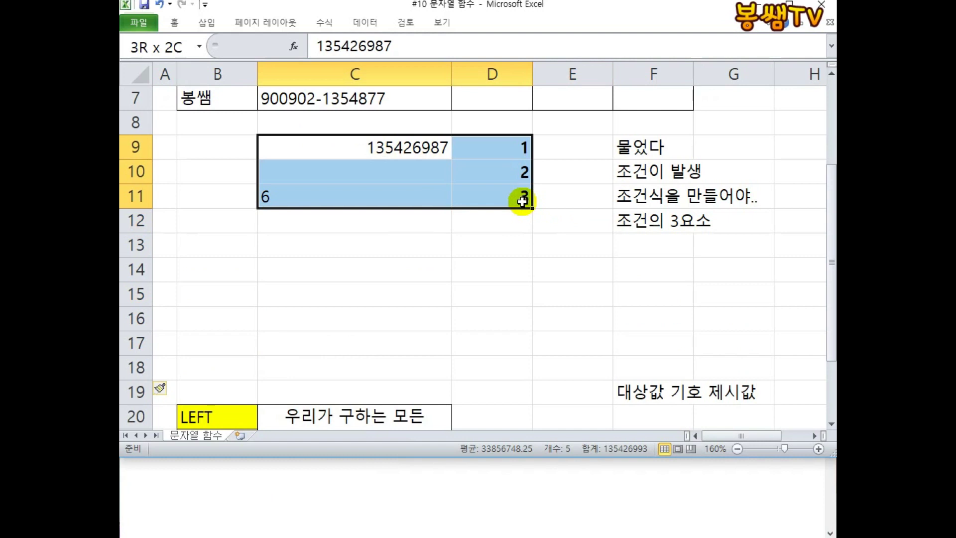
pyautogui.click(335, 214)
pyautogui.click(313, 197)
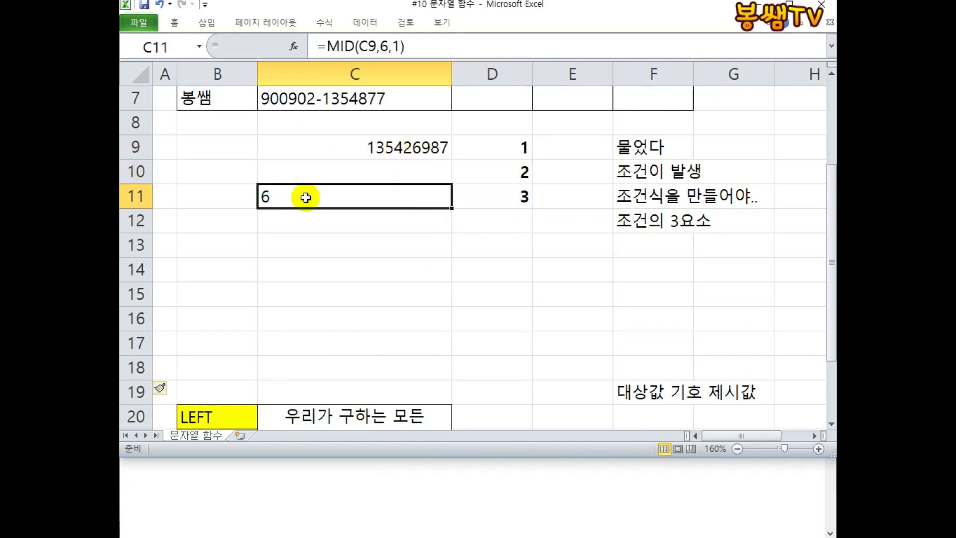
pyautogui.doubleClick(330, 195)
pyautogui.press('Escape')
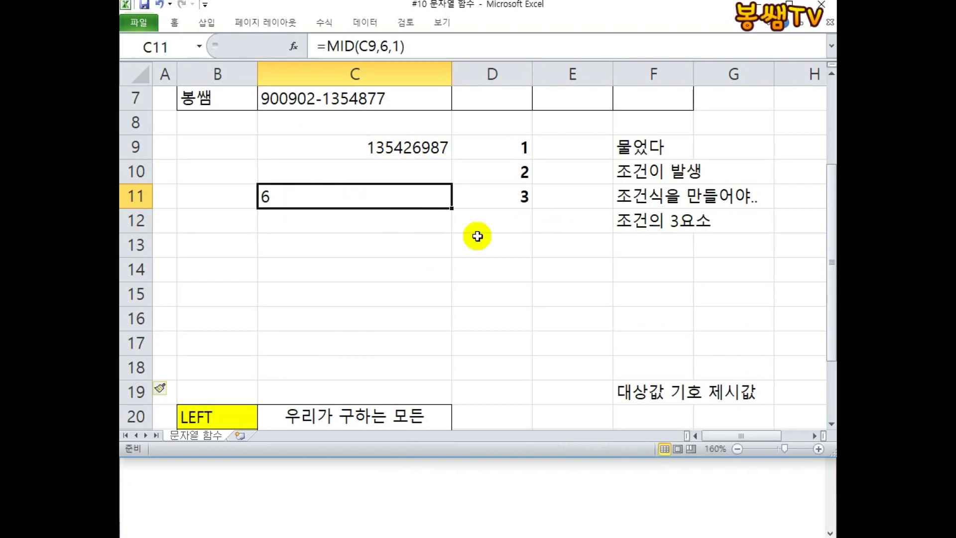
# Draw a freehand red sketch of a monitor with handwritten labels and arrows over the sheet and clear it.
pyautogui.click(811, 3)
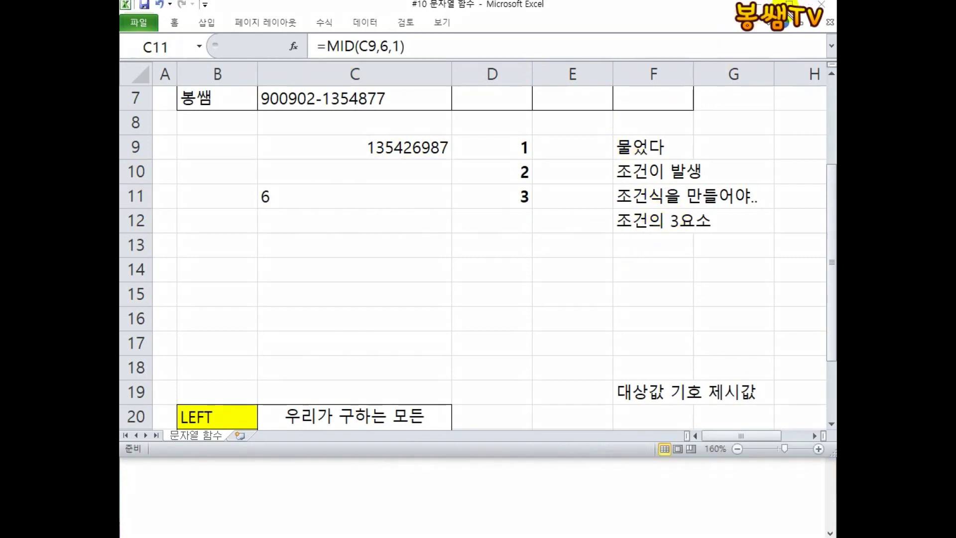
pyautogui.moveTo(225, 47); pyautogui.dragTo(275, 75)
pyautogui.moveTo(275, 57)
pyautogui.mouseDown()
pyautogui.moveTo(297, 56)
pyautogui.moveTo(302, 70)
pyautogui.mouseUp()
pyautogui.moveTo(233, 103); pyautogui.dragTo(229, 92)
pyautogui.moveTo(324, 41); pyautogui.dragTo(320, 58)
pyautogui.moveTo(326, 42)
pyautogui.mouseDown()
pyautogui.moveTo(349, 43)
pyautogui.moveTo(360, 75)
pyautogui.mouseUp()
pyautogui.moveTo(365, 56); pyautogui.dragTo(377, 55)
pyautogui.moveTo(380, 41); pyautogui.dragTo(381, 78)
pyautogui.moveTo(413, 48); pyautogui.dragTo(438, 71)
pyautogui.moveTo(452, 45); pyautogui.dragTo(453, 90)
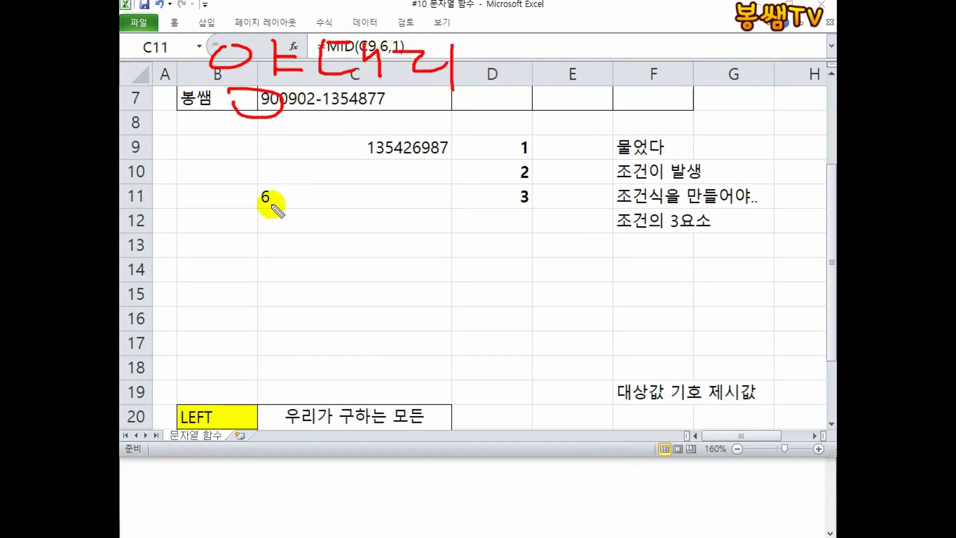
pyautogui.moveTo(230, 146)
pyautogui.mouseDown()
pyautogui.moveTo(260, 271)
pyautogui.moveTo(247, 153)
pyautogui.mouseUp()
pyautogui.moveTo(244, 167)
pyautogui.mouseDown()
pyautogui.moveTo(239, 235)
pyautogui.moveTo(352, 159)
pyautogui.moveTo(242, 168)
pyautogui.mouseUp()
pyautogui.moveTo(534, 230); pyautogui.dragTo(548, 287)
pyautogui.moveTo(546, 252)
pyautogui.mouseDown()
pyautogui.moveTo(547, 311)
pyautogui.moveTo(559, 320)
pyautogui.moveTo(608, 292)
pyautogui.moveTo(629, 309)
pyautogui.moveTo(702, 298)
pyautogui.moveTo(702, 323)
pyautogui.mouseUp()
pyautogui.moveTo(620, 344); pyautogui.dragTo(386, 374)
pyautogui.moveTo(406, 354); pyautogui.dragTo(444, 397)
pyautogui.moveTo(369, 317)
pyautogui.mouseDown()
pyautogui.moveTo(398, 273)
pyautogui.moveTo(369, 333)
pyautogui.mouseUp()
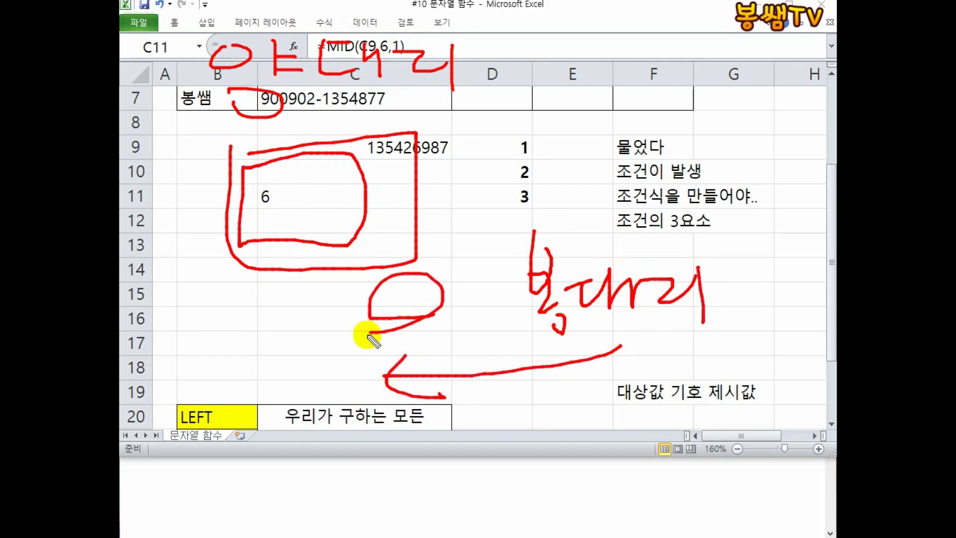
pyautogui.moveTo(520, 351)
pyautogui.mouseDown()
pyautogui.moveTo(408, 260)
pyautogui.moveTo(465, 278)
pyautogui.mouseUp()
pyautogui.press('Escape')
# Extend the MID formula in C11 to =MID(C9,6,1)=6 so it compares the result with the number 6.
pyautogui.click(302, 201)
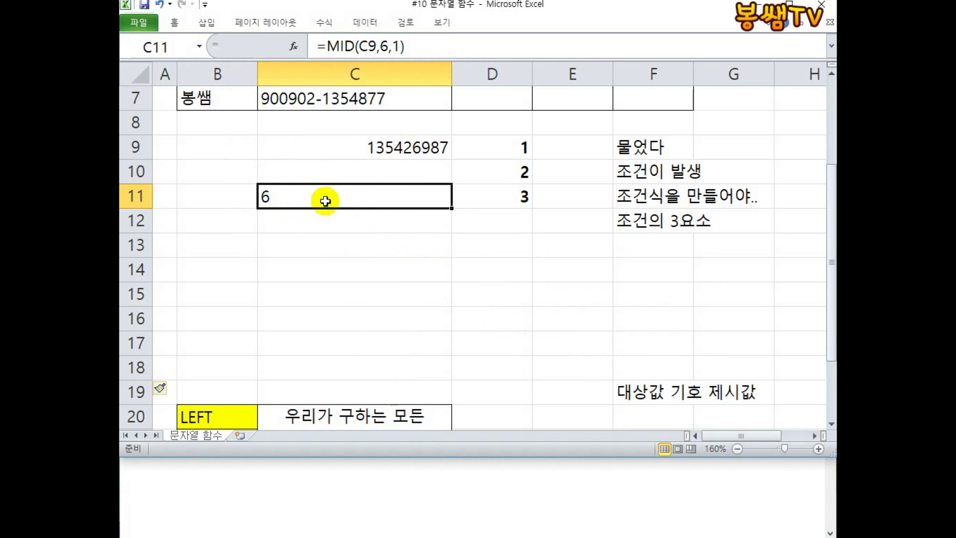
pyautogui.doubleClick(325, 201)
pyautogui.click(371, 196)
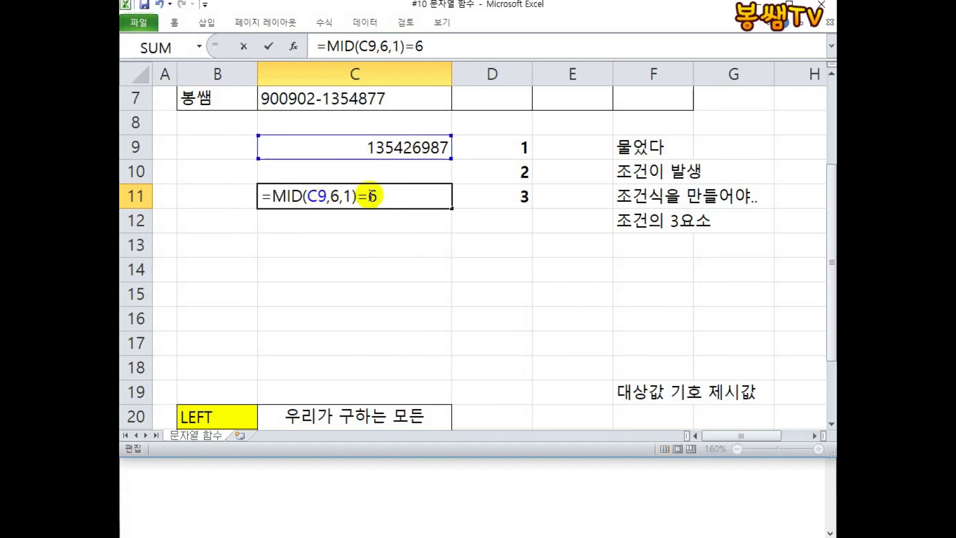
pyautogui.press('Return')
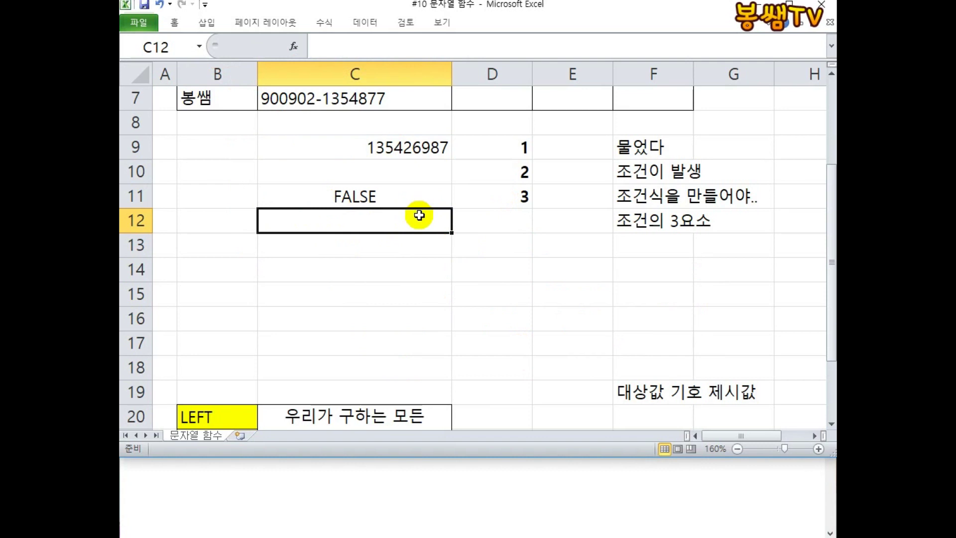
# Put the compared 6 in C11 in double quotes so the formula reads =MID(C9,6,1)="6".
pyautogui.click(412, 188)
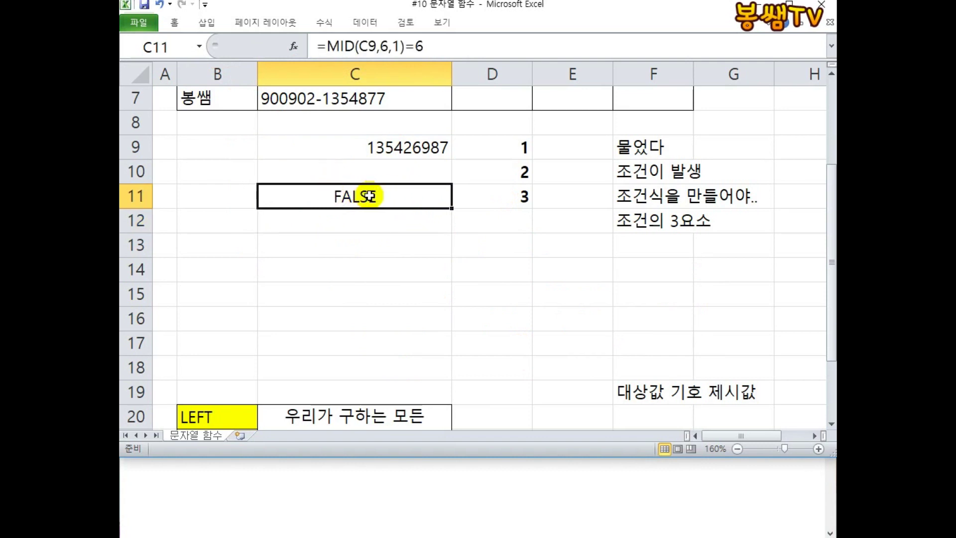
pyautogui.doubleClick(399, 196)
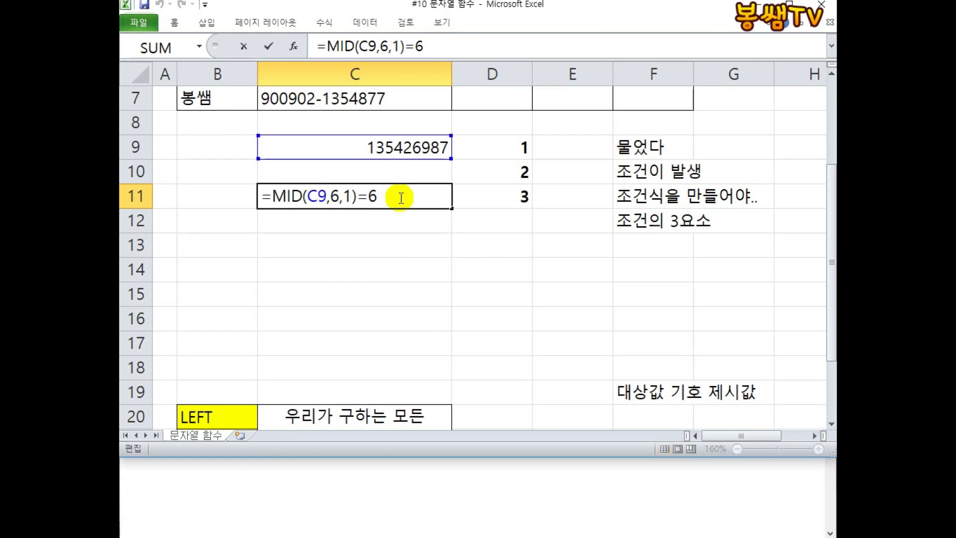
pyautogui.moveTo(356, 196); pyautogui.dragTo(273, 199)
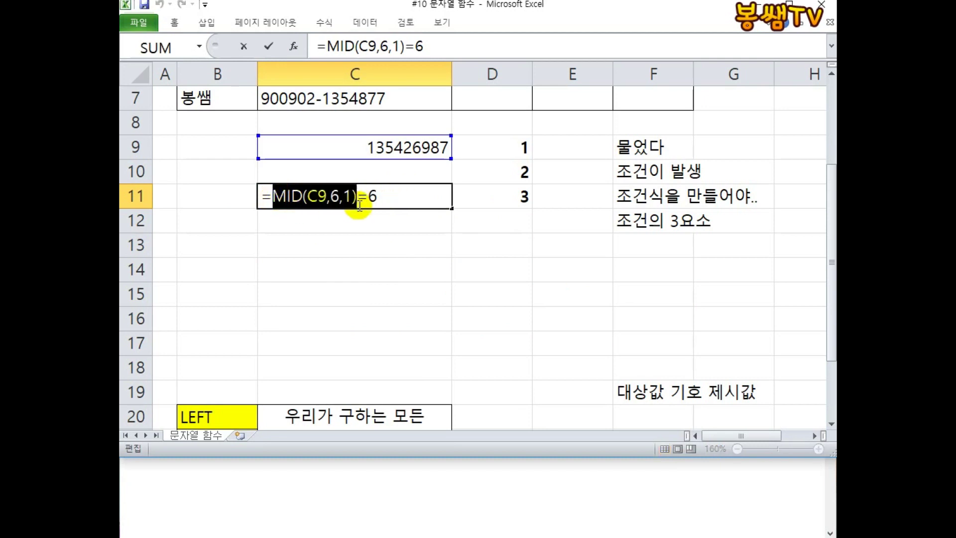
pyautogui.click(385, 195)
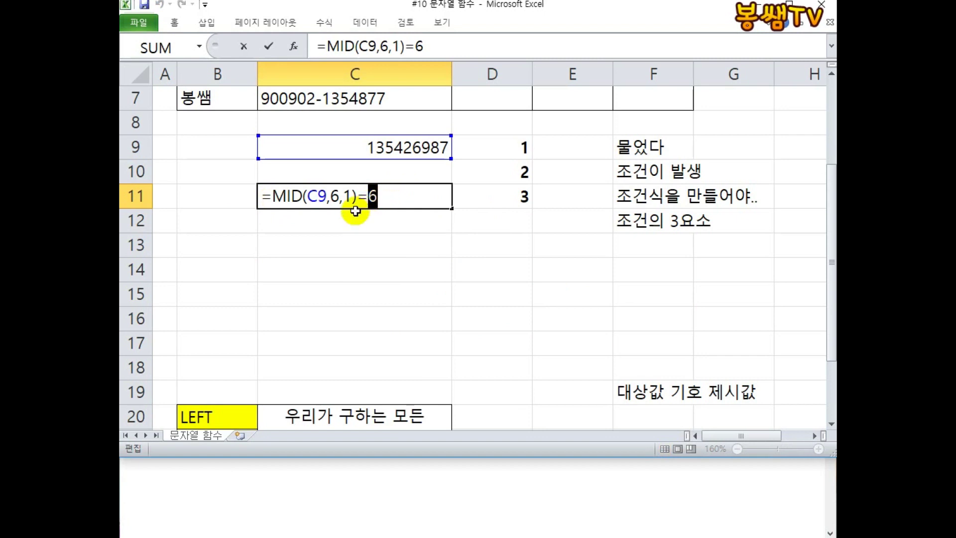
pyautogui.click(366, 207)
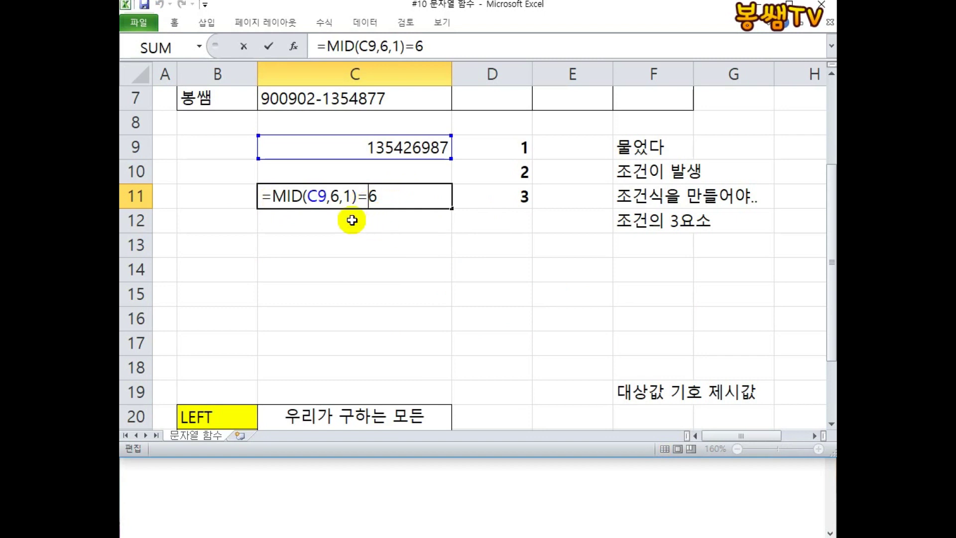
pyautogui.write('"')
pyautogui.click(399, 202)
pyautogui.write('"')
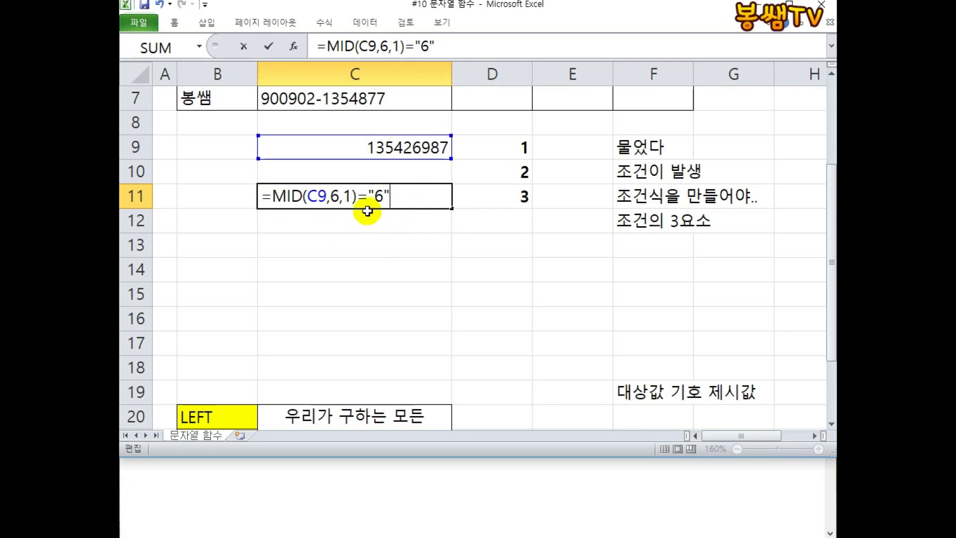
pyautogui.press('Return')
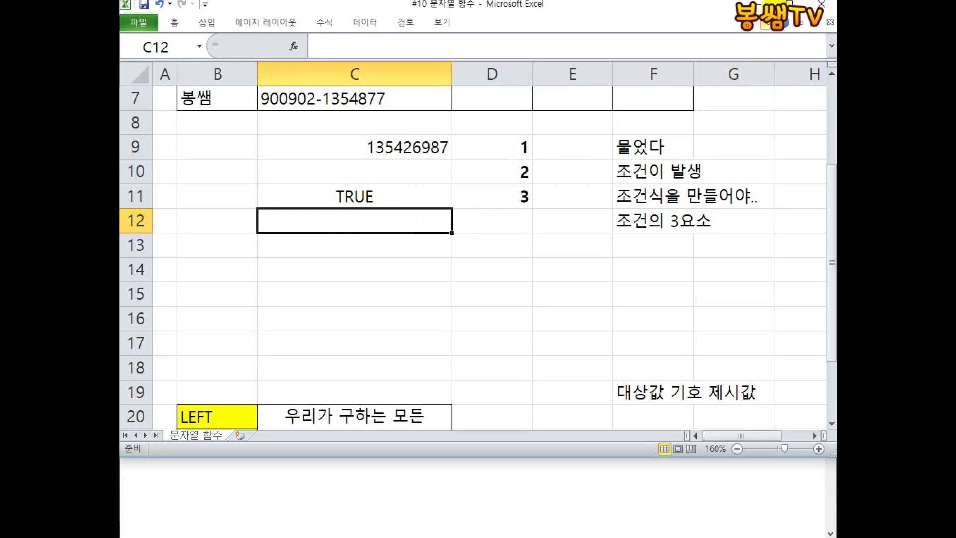
# Examine the quoted "6" in the comparison formula of C11.
pyautogui.click(813, 1)
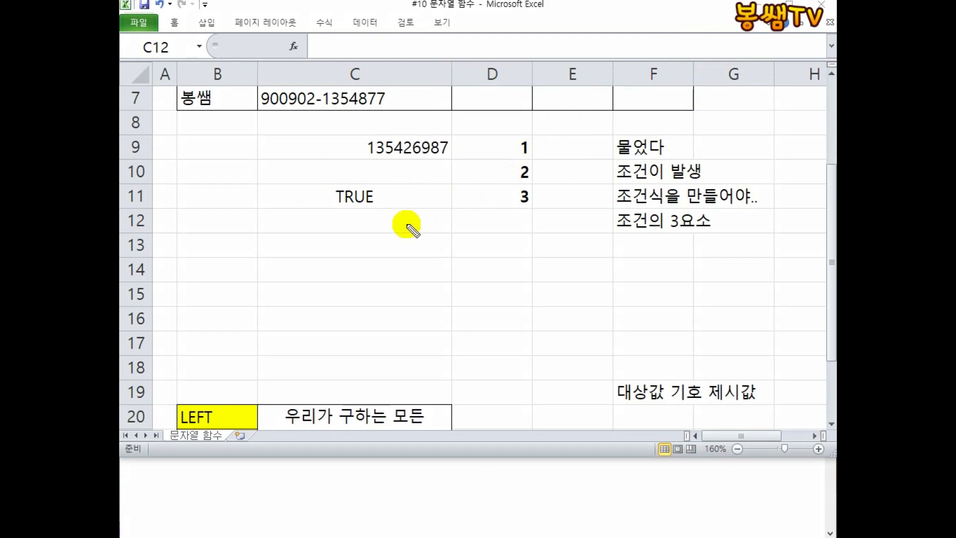
pyautogui.click(400, 198)
pyautogui.doubleClick(401, 197)
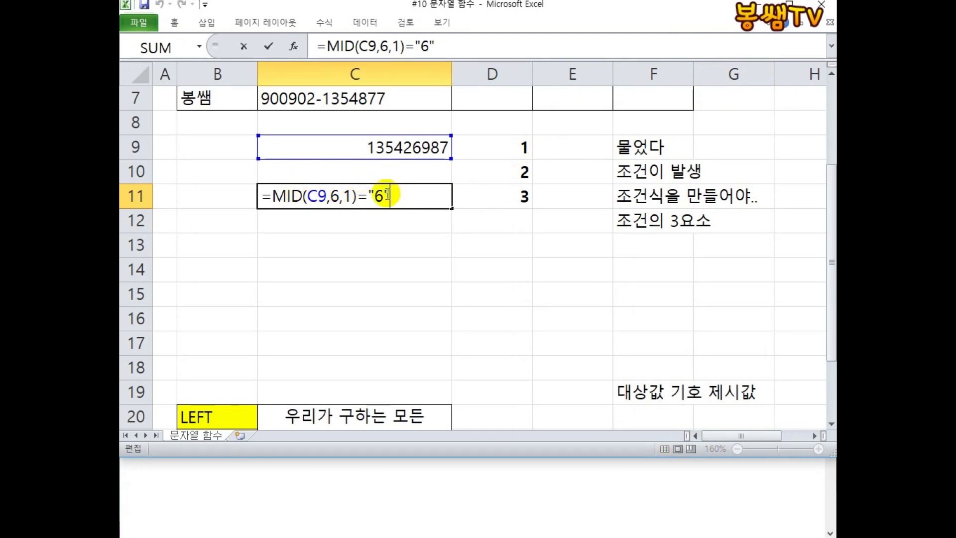
pyautogui.moveTo(389, 195); pyautogui.dragTo(370, 195)
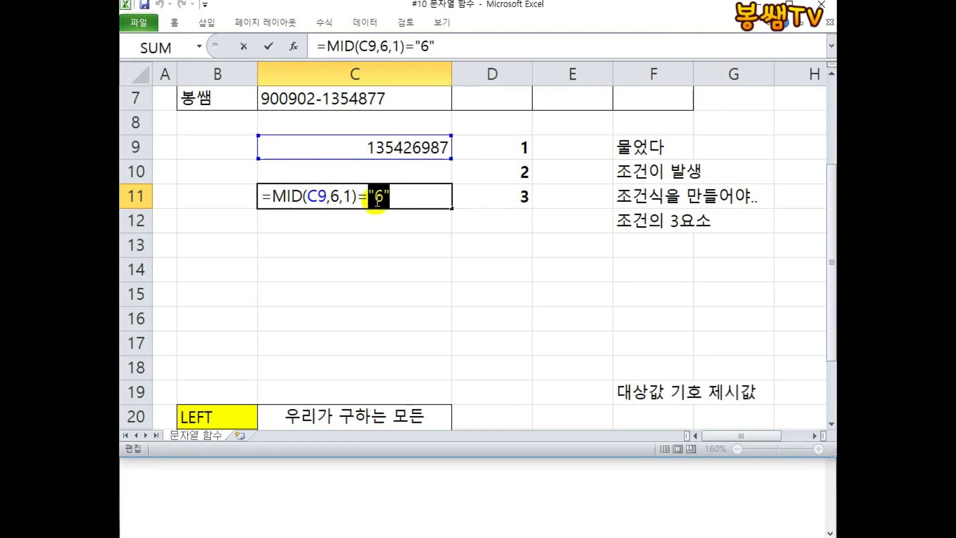
pyautogui.hotkey('ctrl', 'Return')
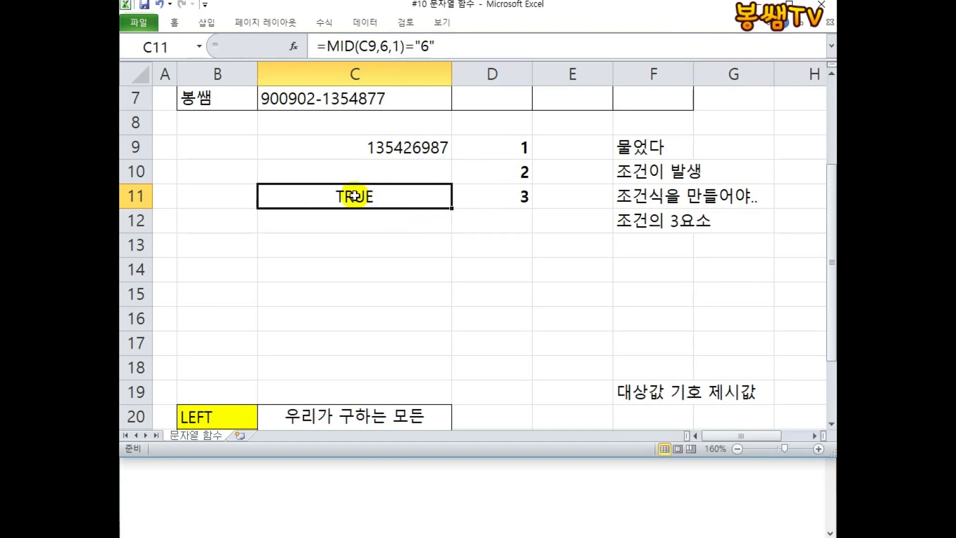
# Extend the SUM formula in D11 to =SUM(D9:D10)="3" so it compares the sum with text.
pyautogui.doubleClick(482, 199)
pyautogui.click(574, 201)
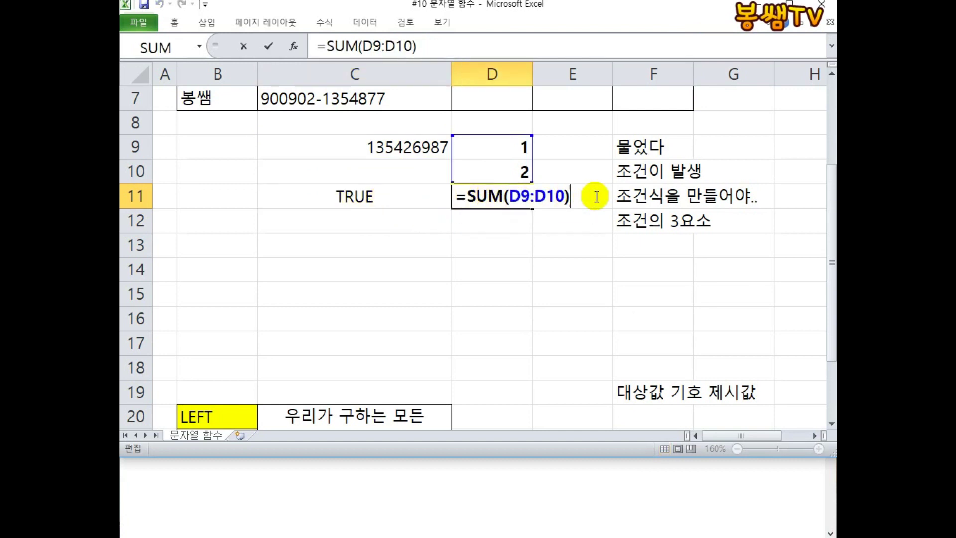
pyautogui.write('="3"')
pyautogui.press('Return')
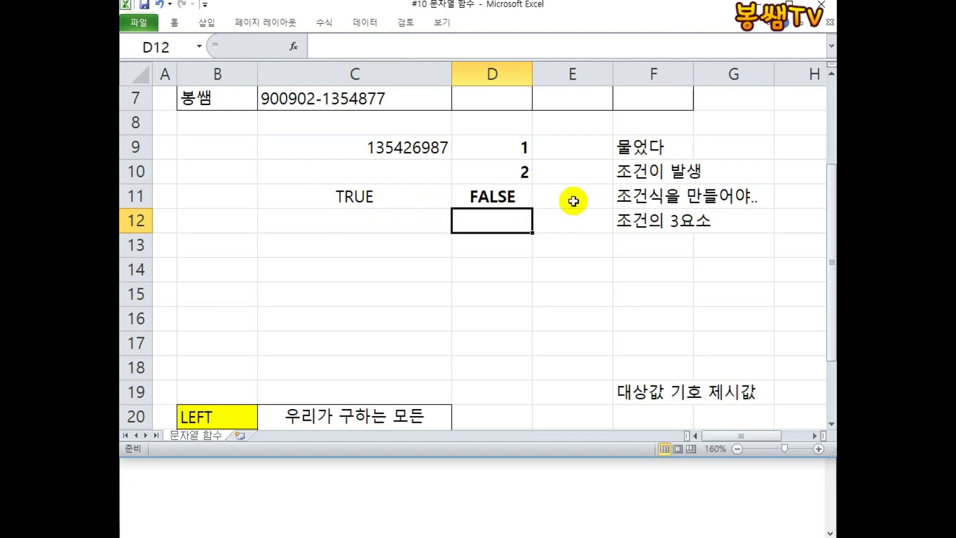
# Compare the quoted "3" in the D11 formula with the quoted value in the C11 MID formula.
pyautogui.doubleClick(508, 199)
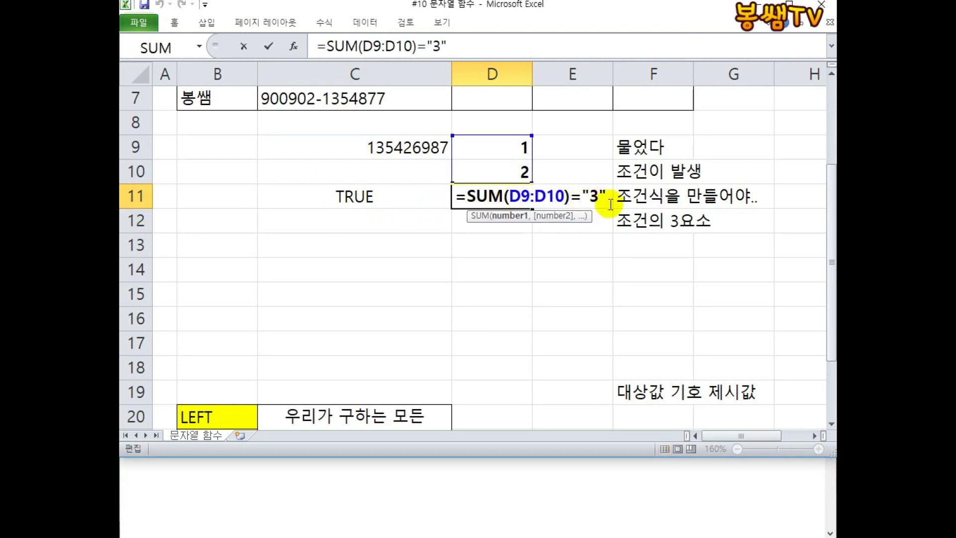
pyautogui.moveTo(581, 197); pyautogui.dragTo(606, 199)
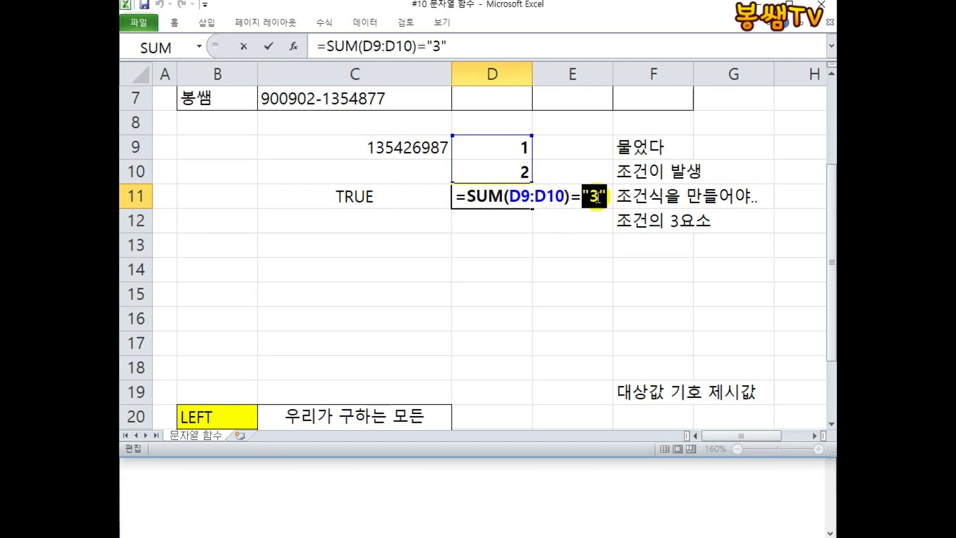
pyautogui.press('Escape')
pyautogui.doubleClick(418, 201)
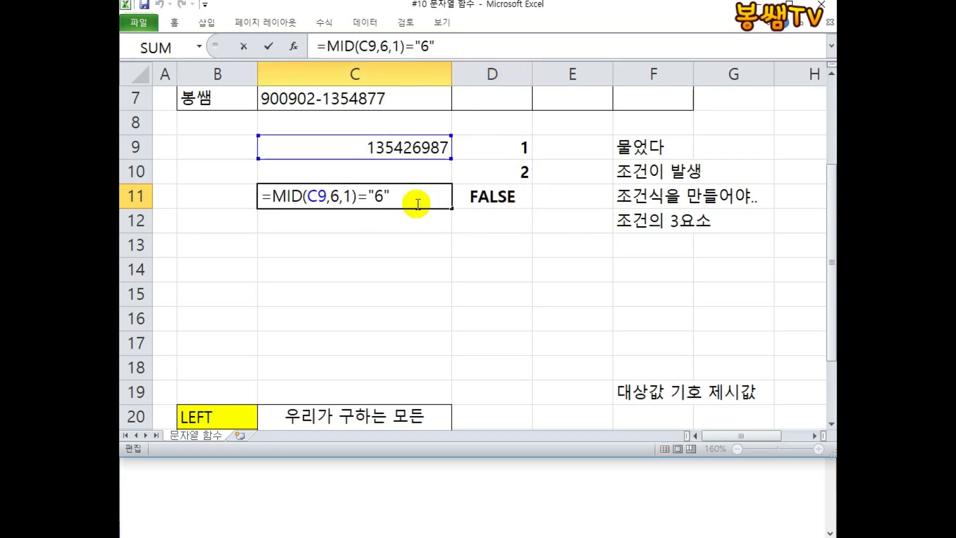
pyautogui.press('Escape')
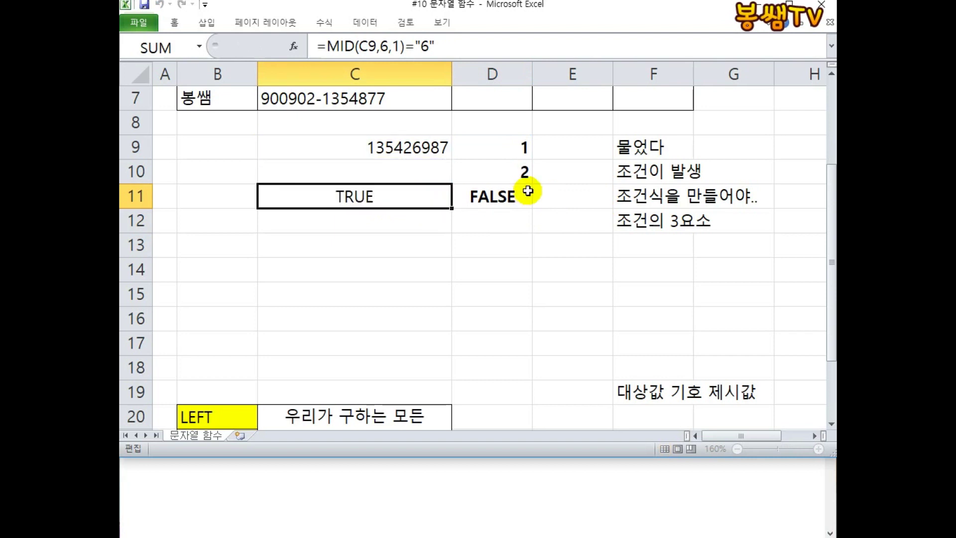
# Replace the quoted "3" in D11 with the number 3 so the formula reads =SUM(D9:D10)=3.
pyautogui.doubleClick(508, 197)
pyautogui.moveTo(582, 197); pyautogui.dragTo(642, 198)
pyautogui.write('3')
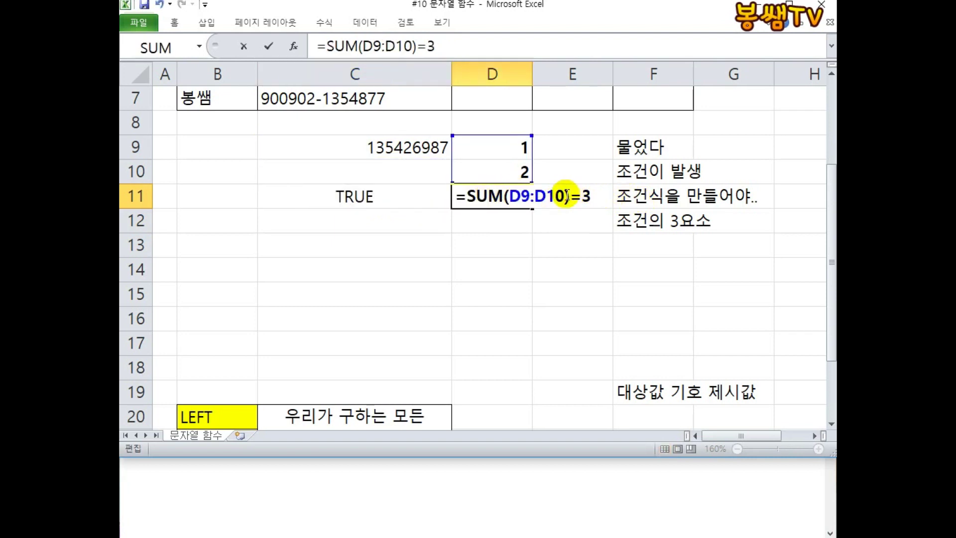
pyautogui.moveTo(569, 195); pyautogui.dragTo(491, 202)
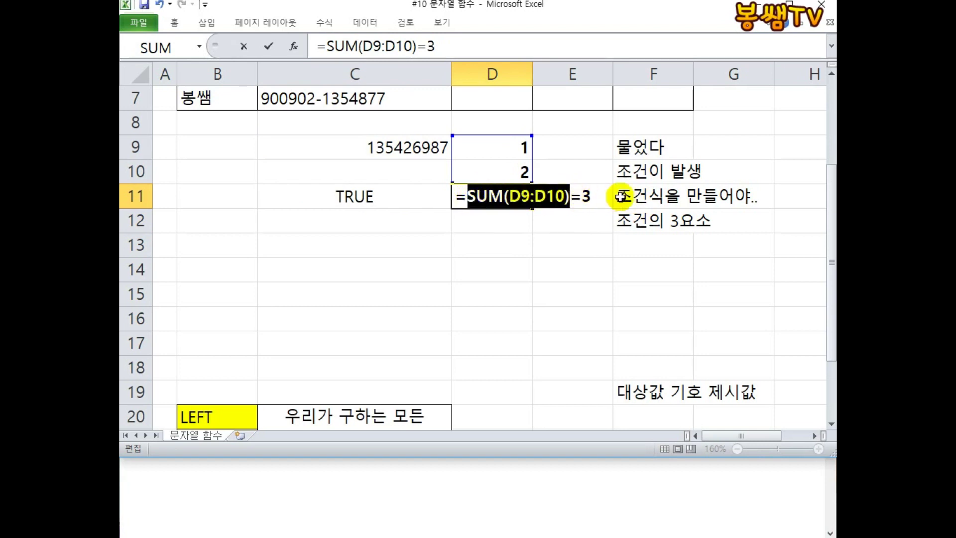
pyautogui.press('Return')
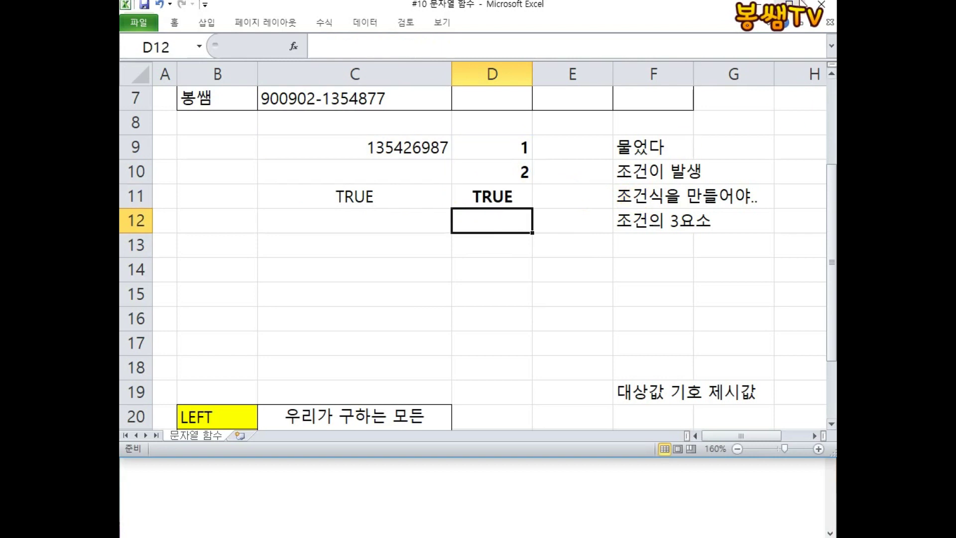
# Handwrite a boxed L, M, R in red with a circle and quotation marks over the sheet, and clear the drawing.
pyautogui.doubleClick(417, 197)
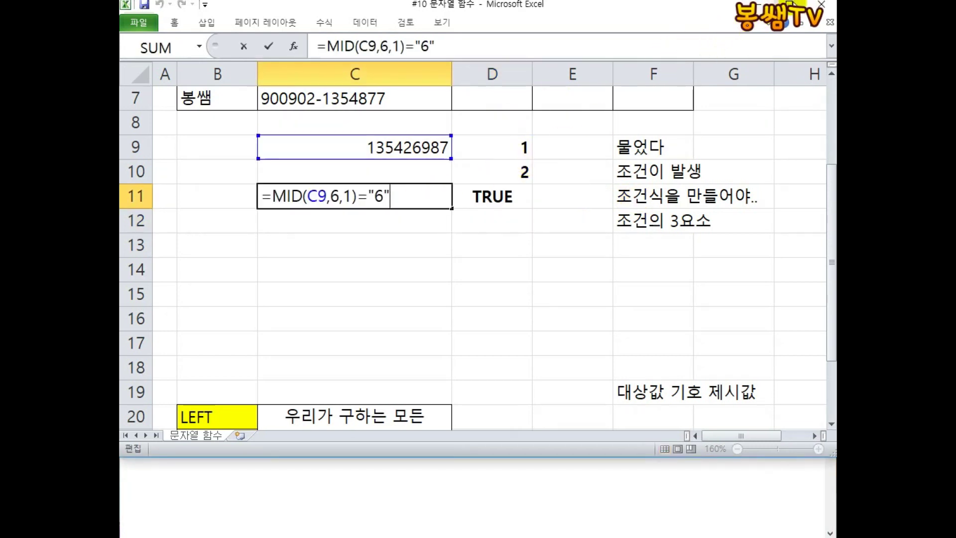
pyautogui.click(790, 1)
pyautogui.moveTo(240, 106); pyautogui.dragTo(282, 180)
pyautogui.moveTo(219, 221); pyautogui.dragTo(218, 268)
pyautogui.moveTo(226, 219)
pyautogui.mouseDown()
pyautogui.moveTo(271, 209)
pyautogui.moveTo(286, 268)
pyautogui.mouseUp()
pyautogui.moveTo(225, 294)
pyautogui.mouseDown()
pyautogui.moveTo(221, 374)
pyautogui.moveTo(220, 324)
pyautogui.moveTo(268, 363)
pyautogui.moveTo(191, 80)
pyautogui.moveTo(307, 367)
pyautogui.moveTo(296, 369)
pyautogui.mouseUp()
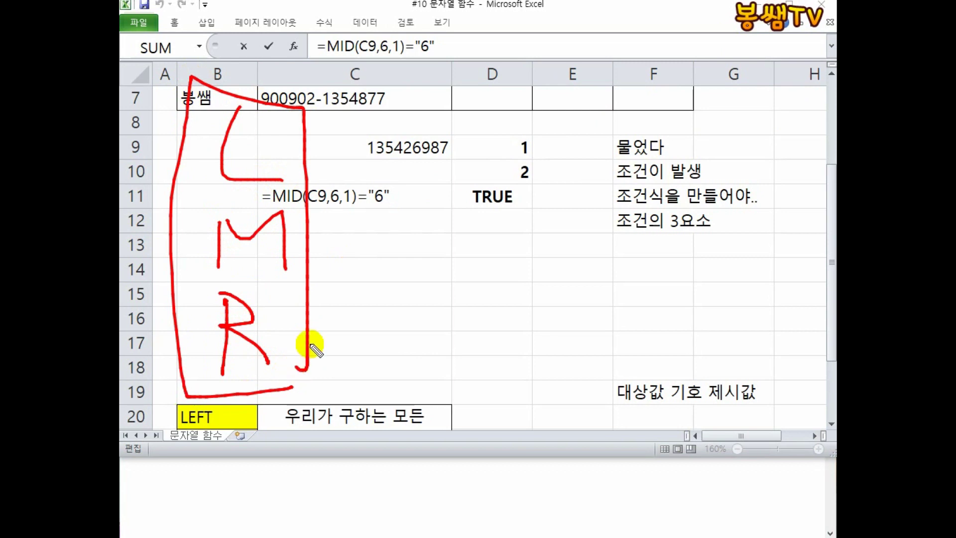
pyautogui.moveTo(454, 271); pyautogui.dragTo(423, 199)
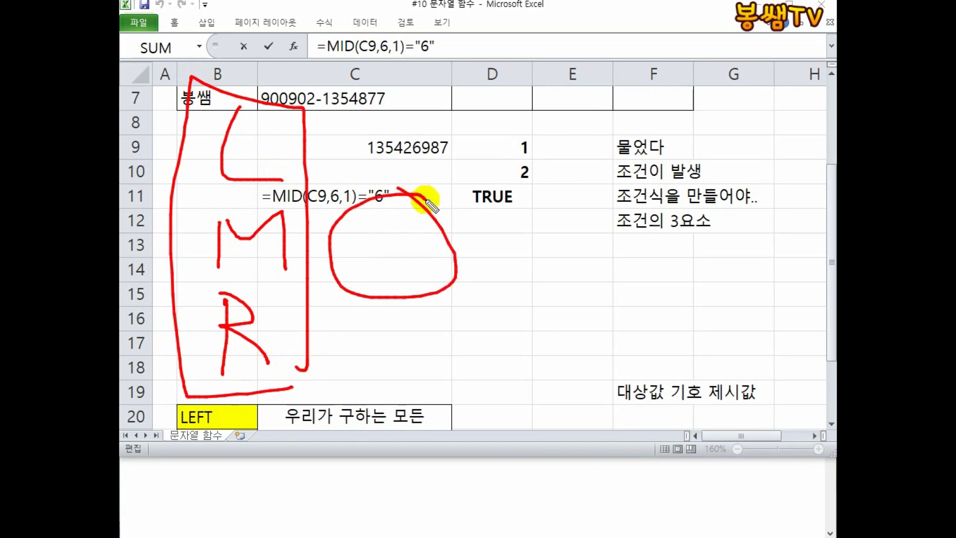
pyautogui.moveTo(498, 198); pyautogui.dragTo(499, 169)
pyautogui.moveTo(519, 168); pyautogui.dragTo(519, 202)
pyautogui.moveTo(625, 160); pyautogui.dragTo(633, 189)
pyautogui.moveTo(655, 155); pyautogui.dragTo(656, 189)
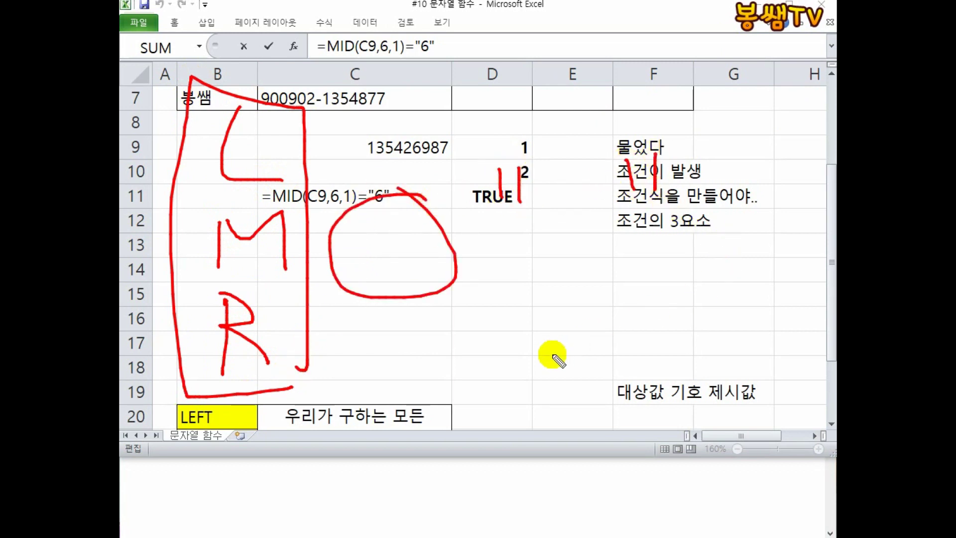
pyautogui.moveTo(257, 105)
pyautogui.mouseDown()
pyautogui.moveTo(371, 25)
pyautogui.moveTo(396, 63)
pyautogui.moveTo(377, 70)
pyautogui.mouseUp()
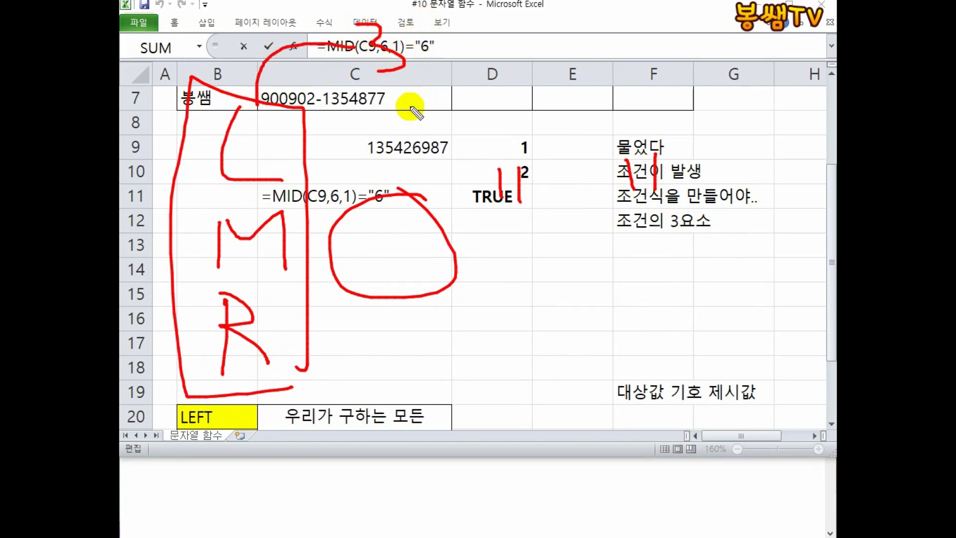
pyautogui.moveTo(399, 101); pyautogui.dragTo(382, 102)
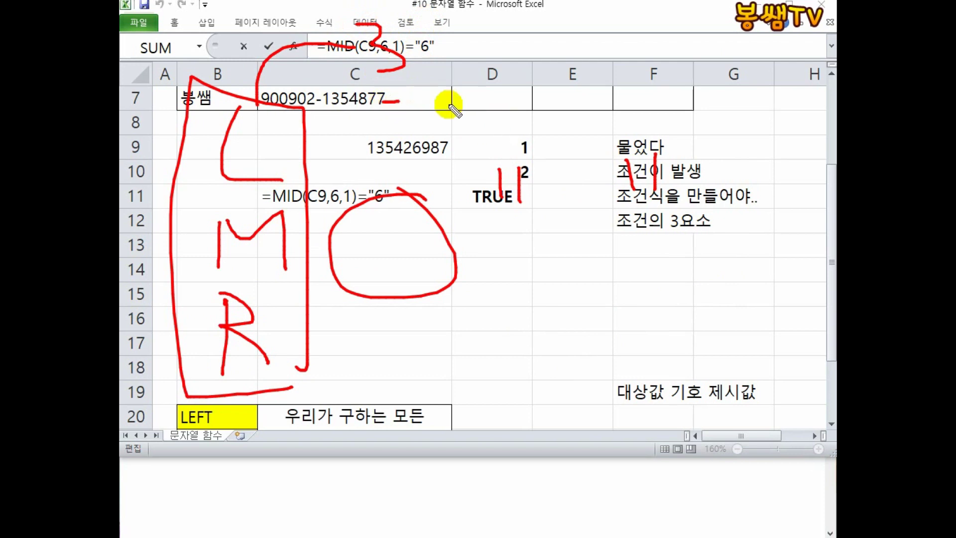
pyautogui.moveTo(244, 53)
pyautogui.mouseDown()
pyautogui.moveTo(257, 93)
pyautogui.moveTo(302, 77)
pyautogui.mouseUp()
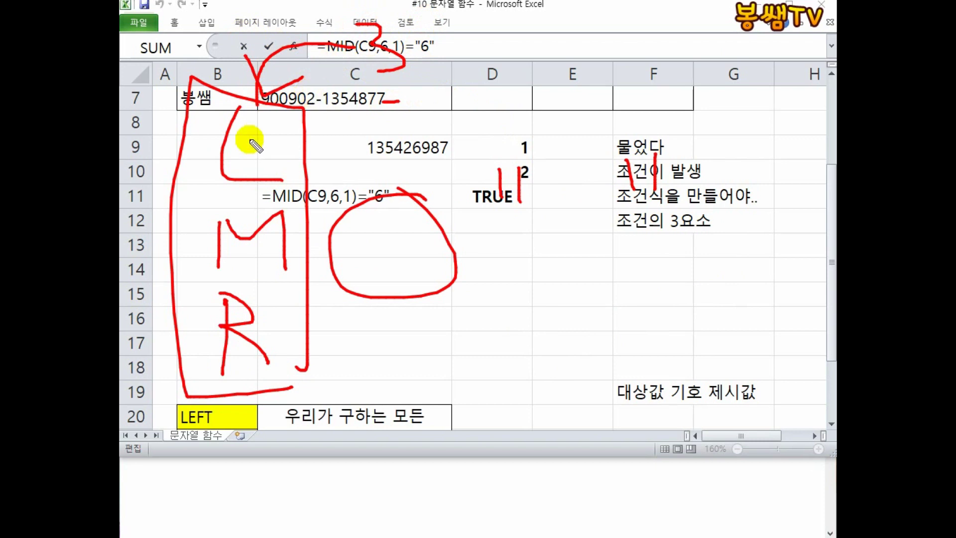
pyautogui.press('Escape')
pyautogui.press('Escape')
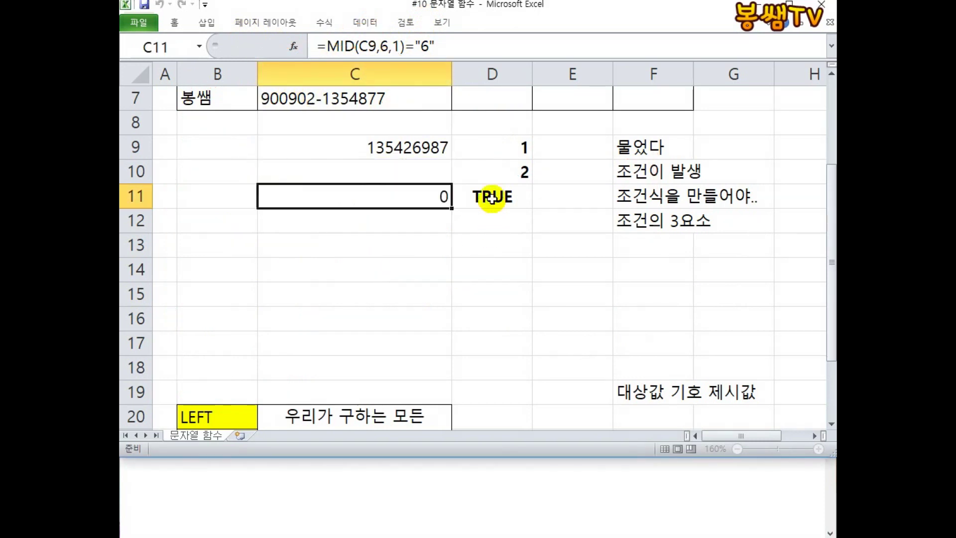
# Inspect the SUM comparison formula in D11 without changing it.
pyautogui.doubleClick(492, 198)
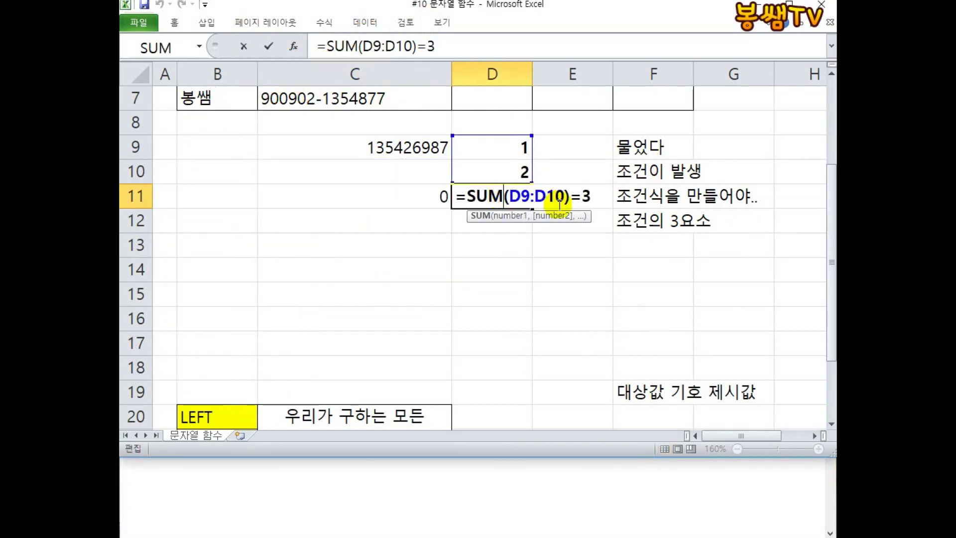
pyautogui.press('Escape')
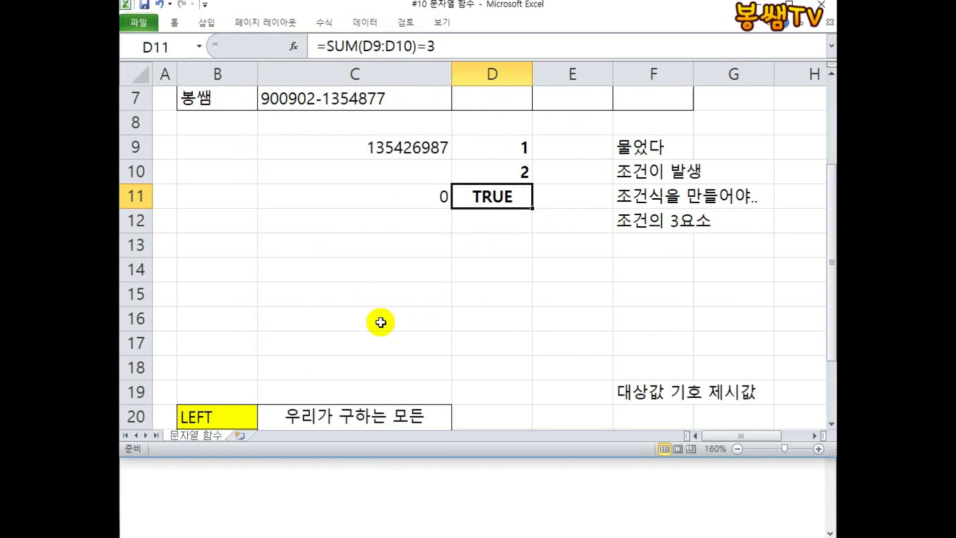